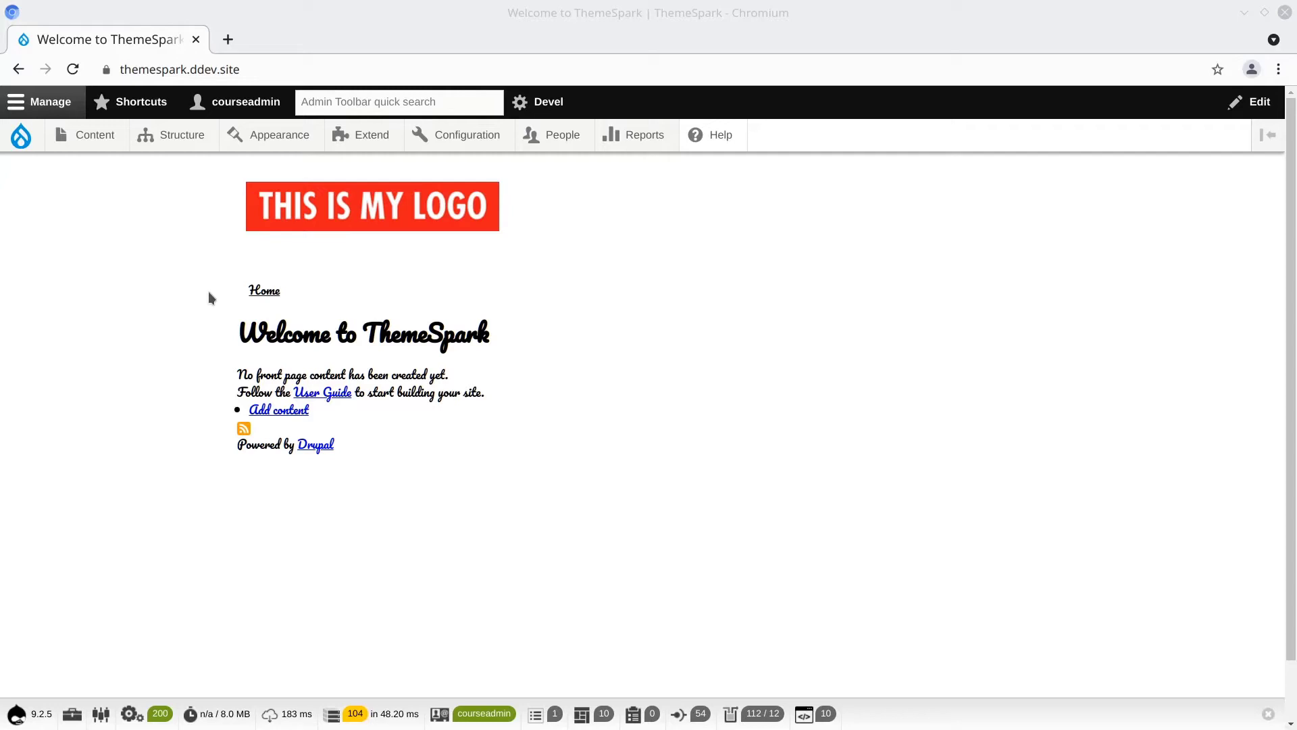
- Refresh the Drupal front page with F5 to confirm the Home breadcrumb is gone
key("F5")
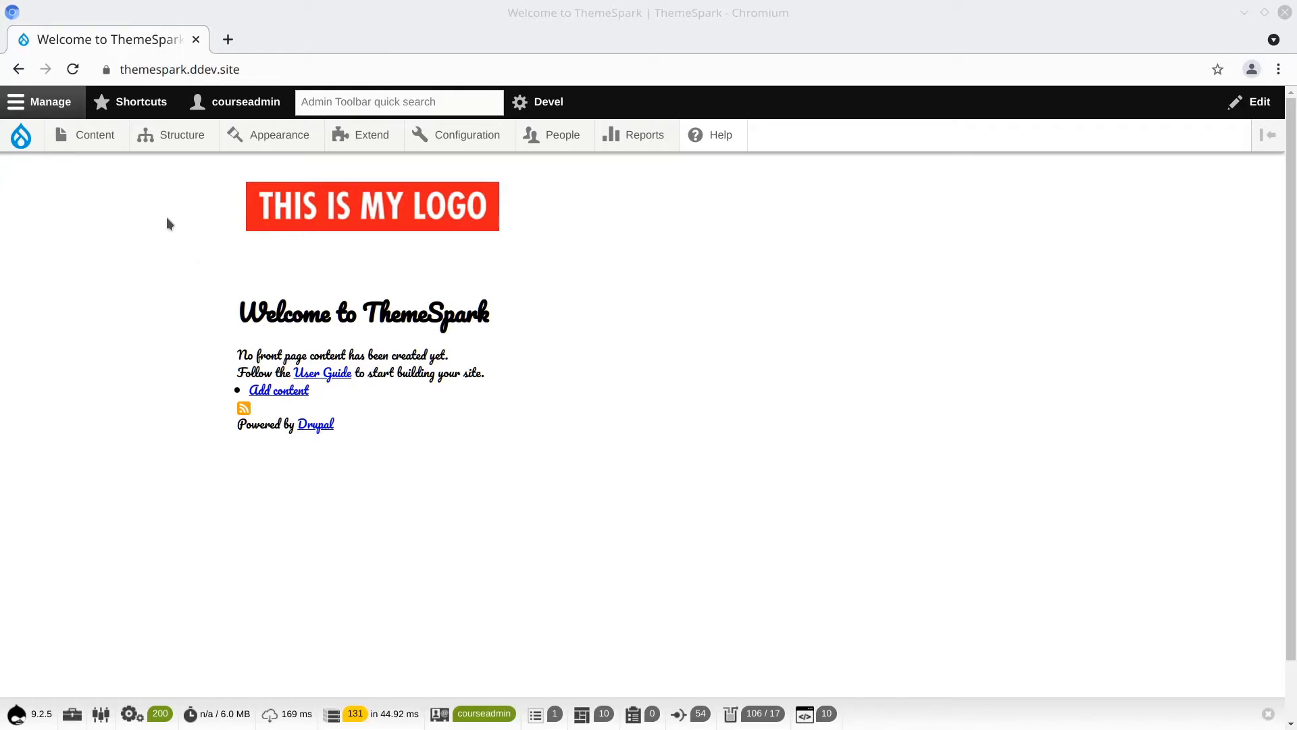
mouse_move(175, 135)
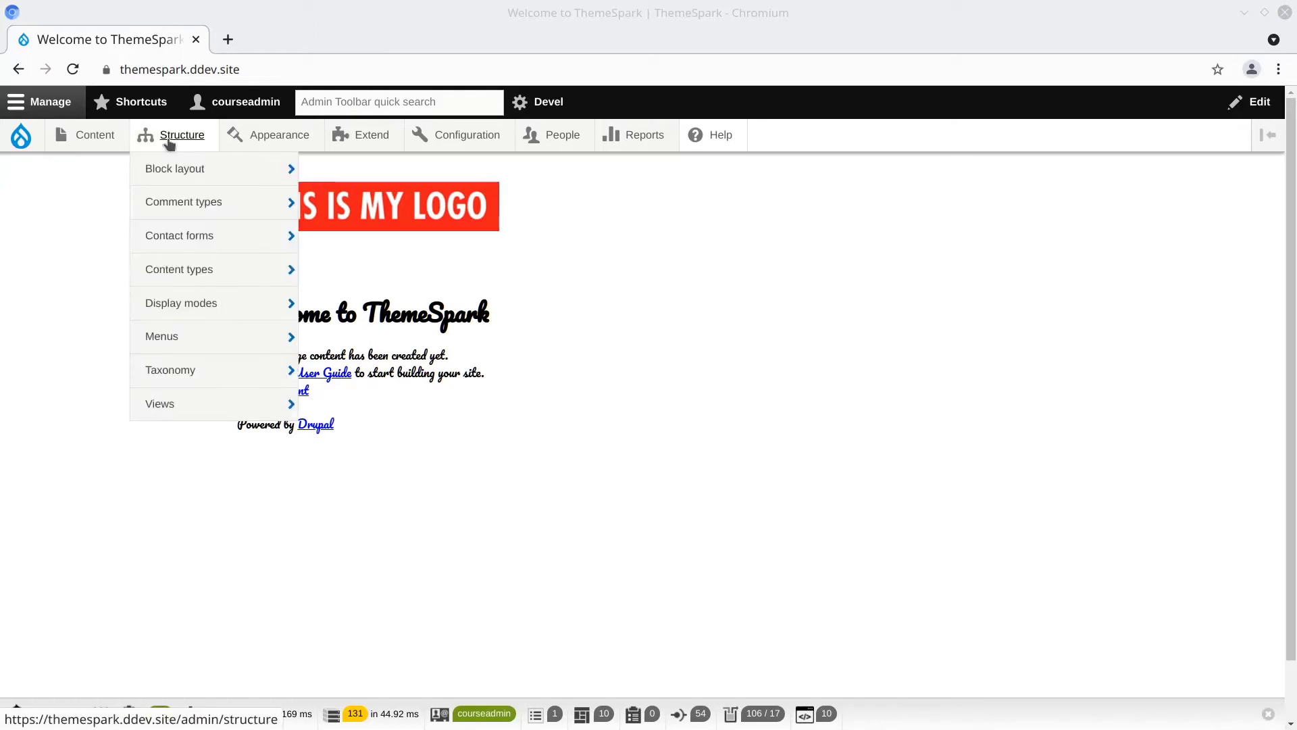
- On Block layout, drag Main navigation into the Content region, save the blocks, then go Home
left_click(167, 169)
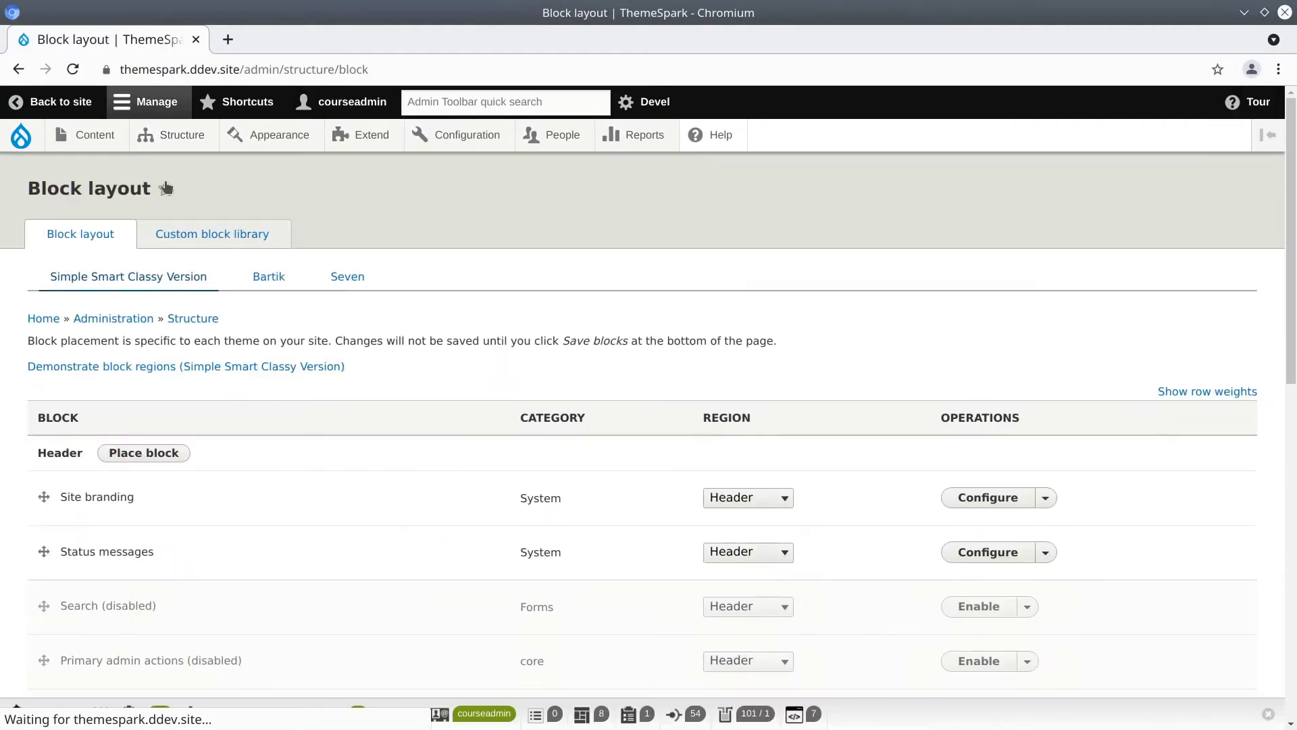
scroll(270, 437, "down", 5)
scroll(269, 437, "down", 5)
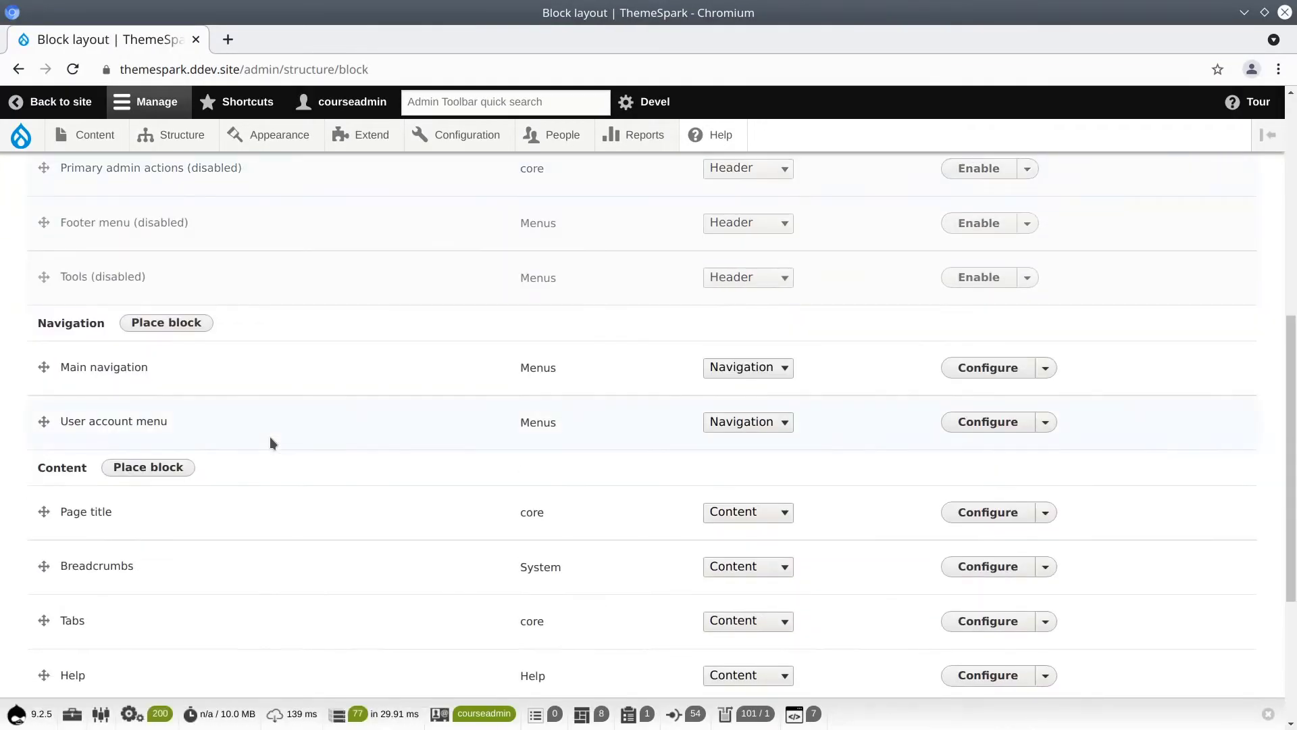
double_click(110, 366)
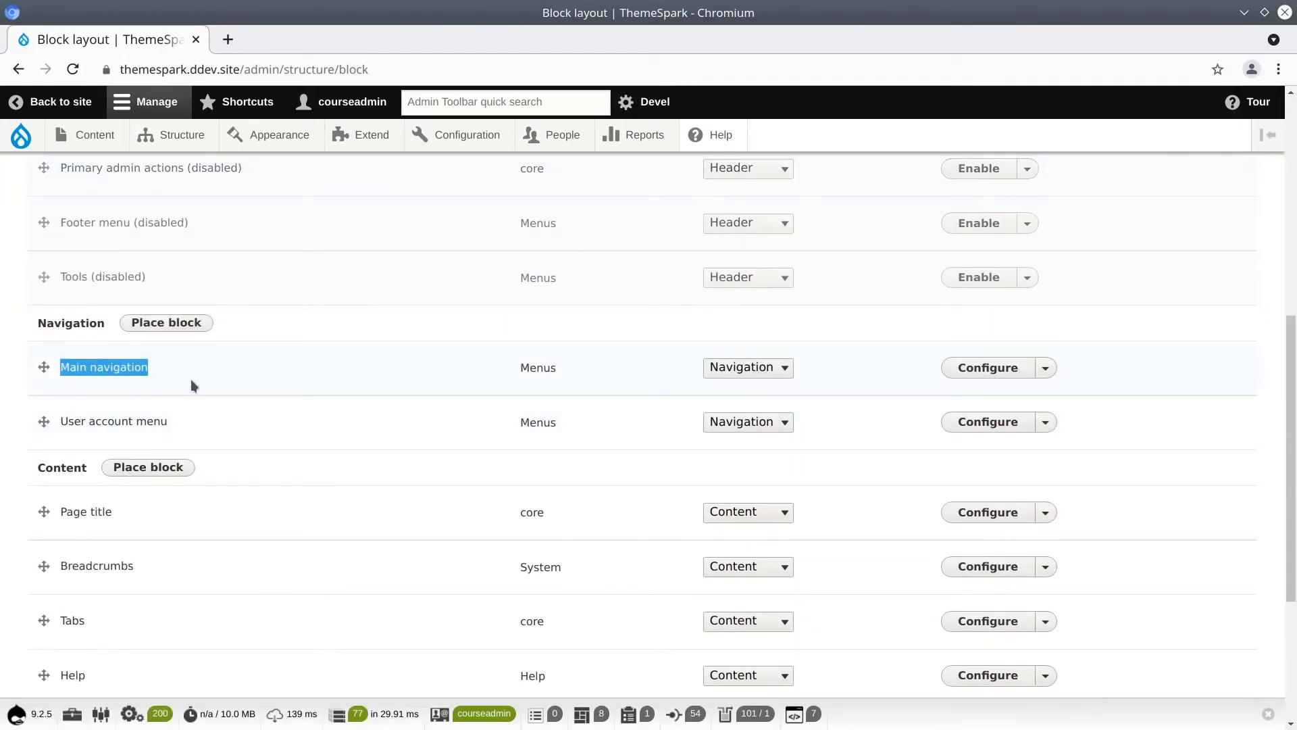
scroll(193, 380, "down", 1)
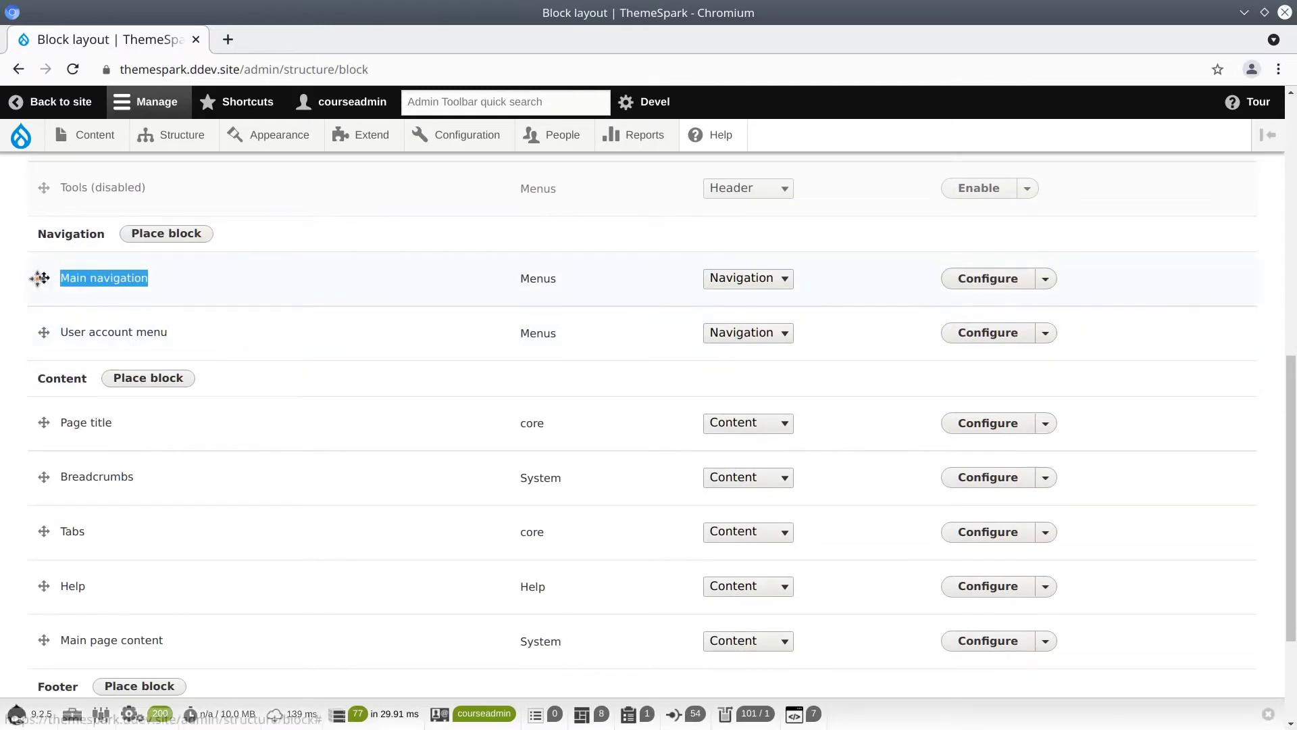
left_click_drag(43, 279, 45, 370)
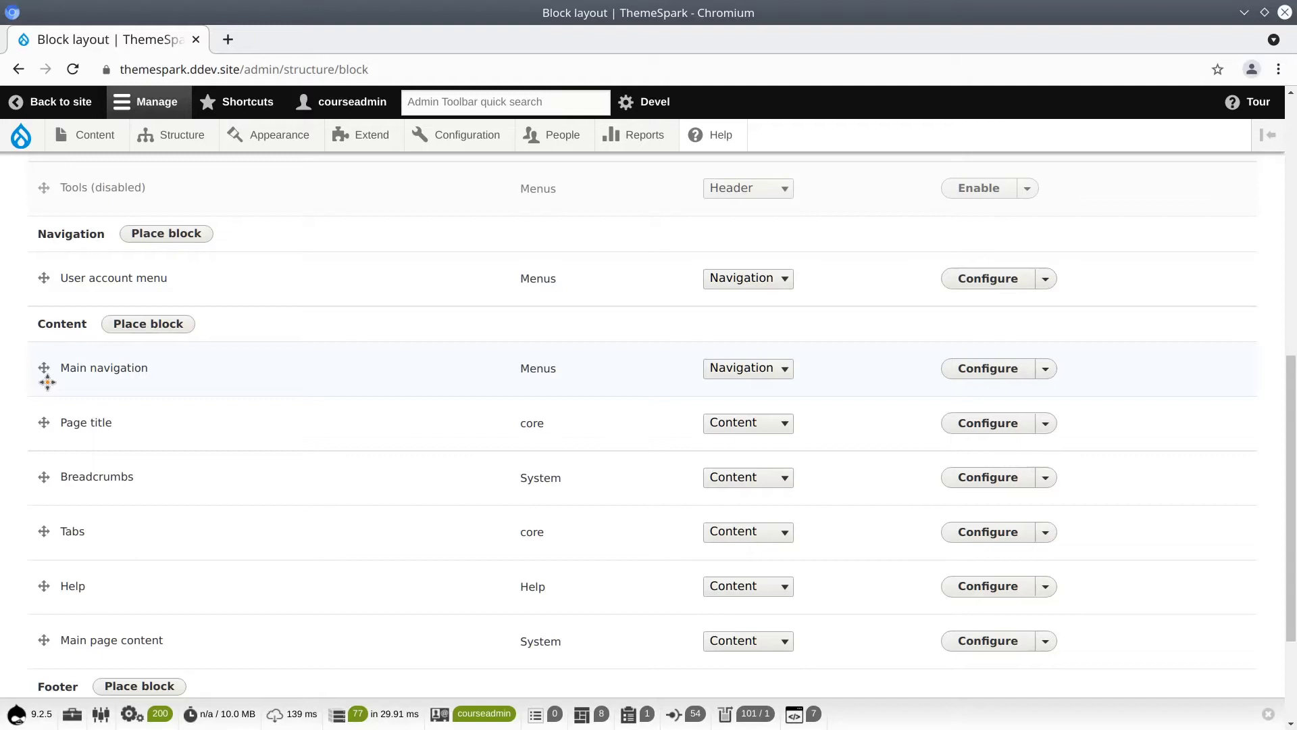
left_click_drag(45, 370, 48, 380)
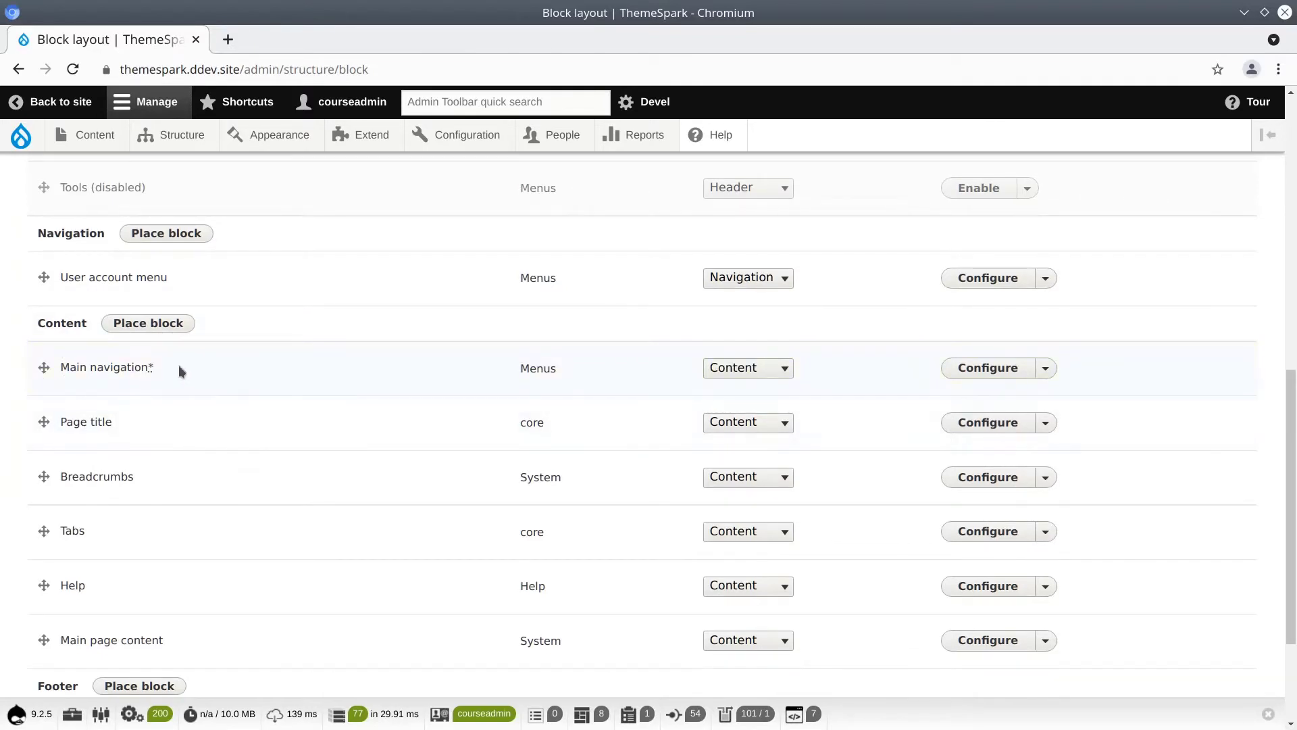
scroll(198, 372, "down", 3)
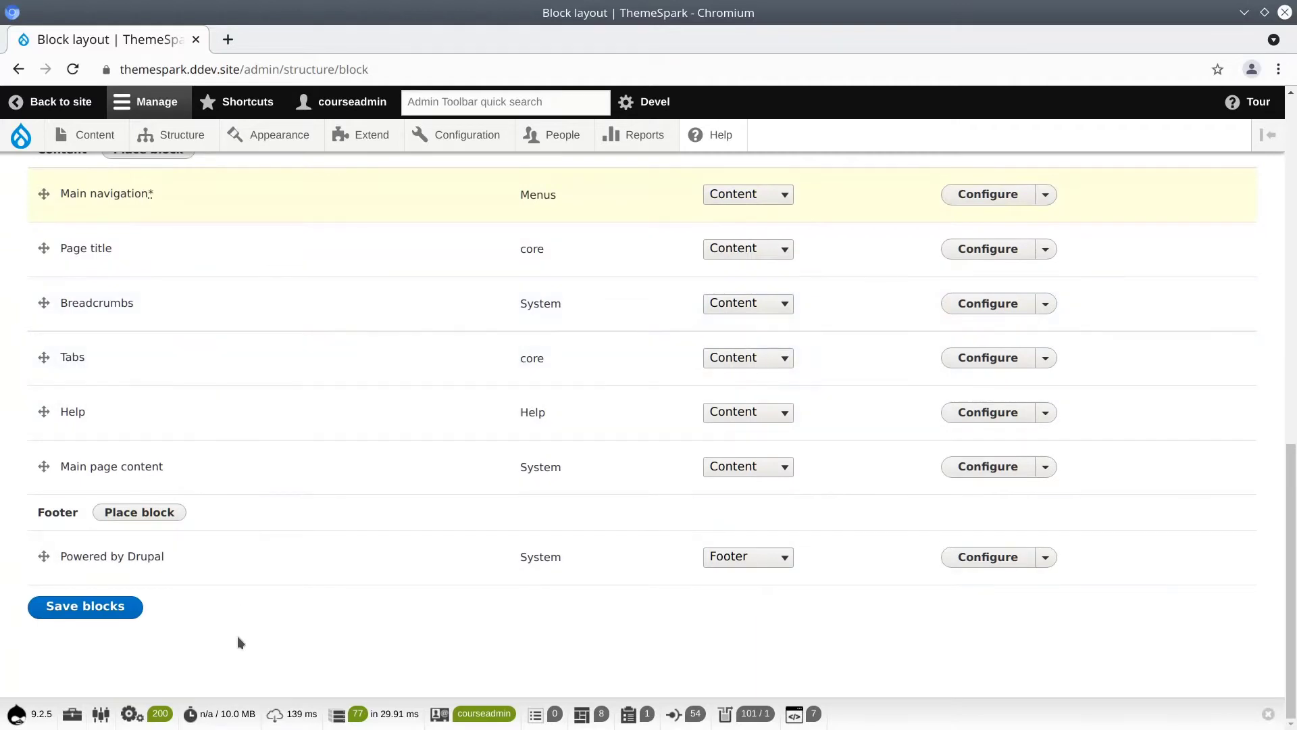
left_click(85, 605)
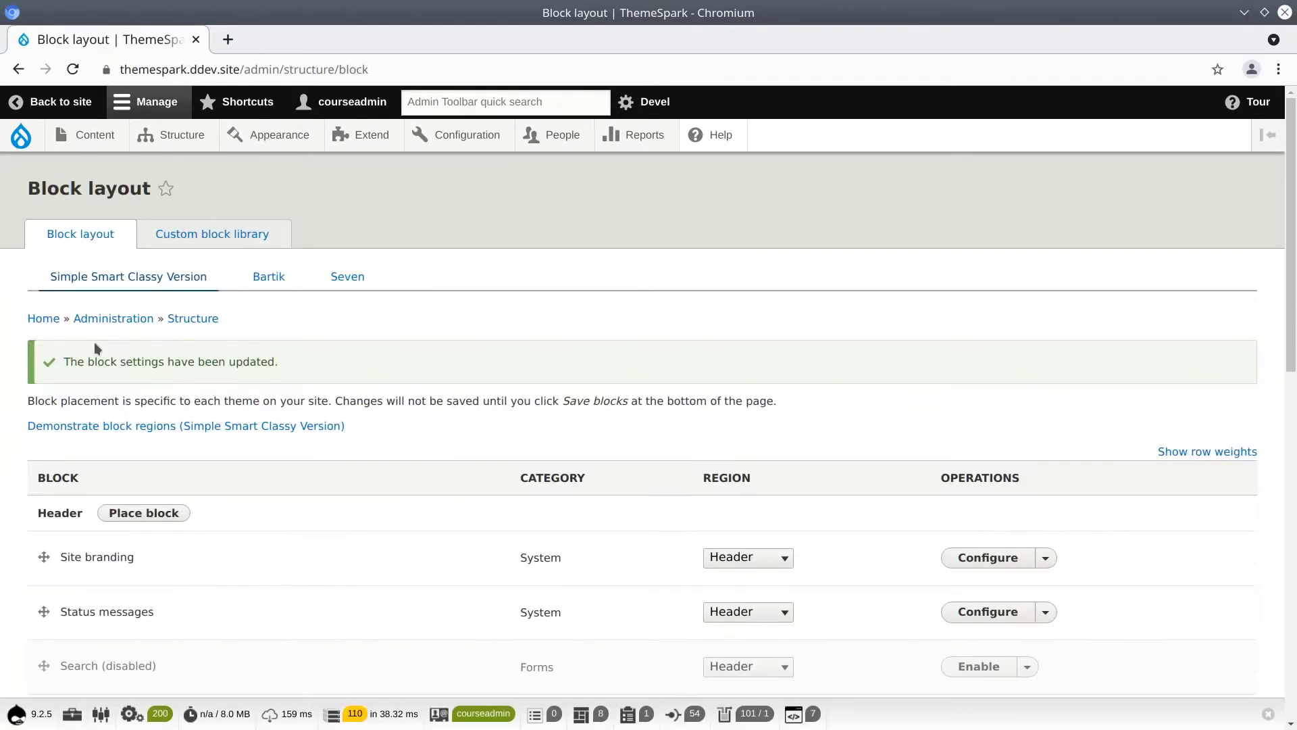
left_click(44, 318)
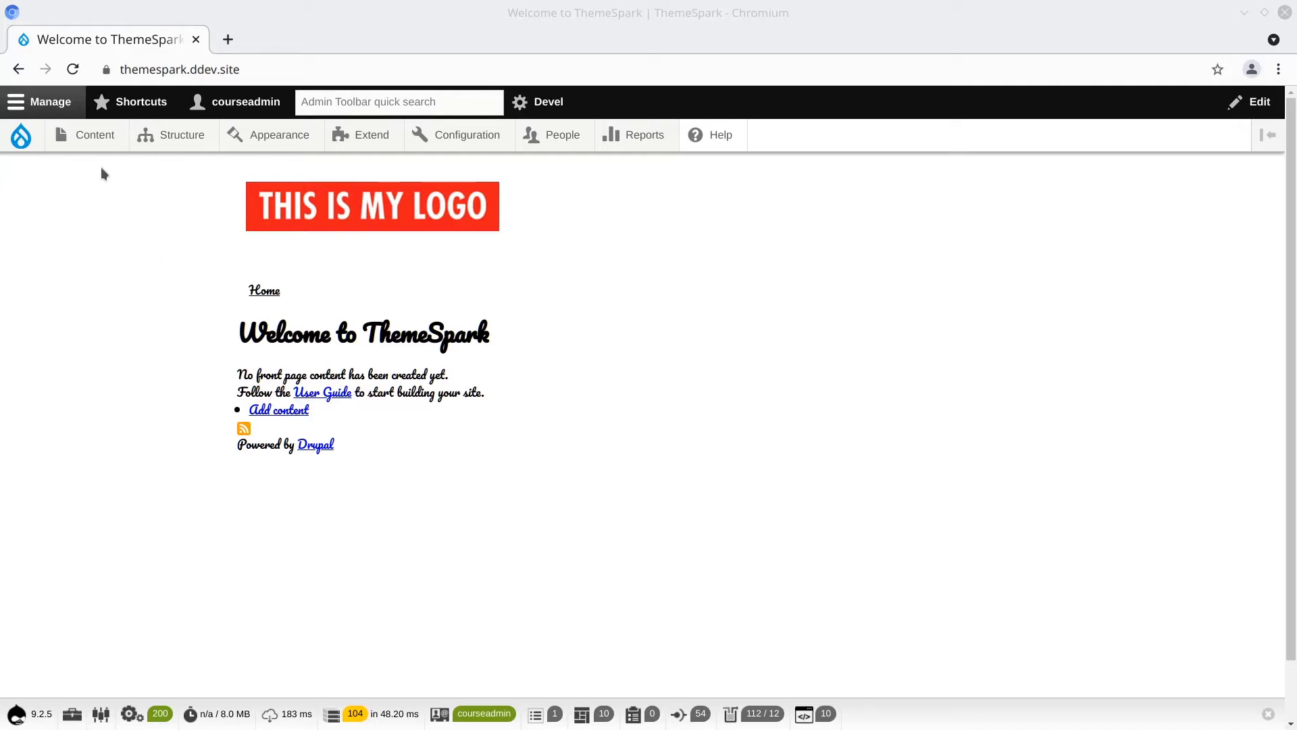
- Edit the Quotes basic page to provide a menu link titled 'Quotes', then save it
left_click(94, 135)
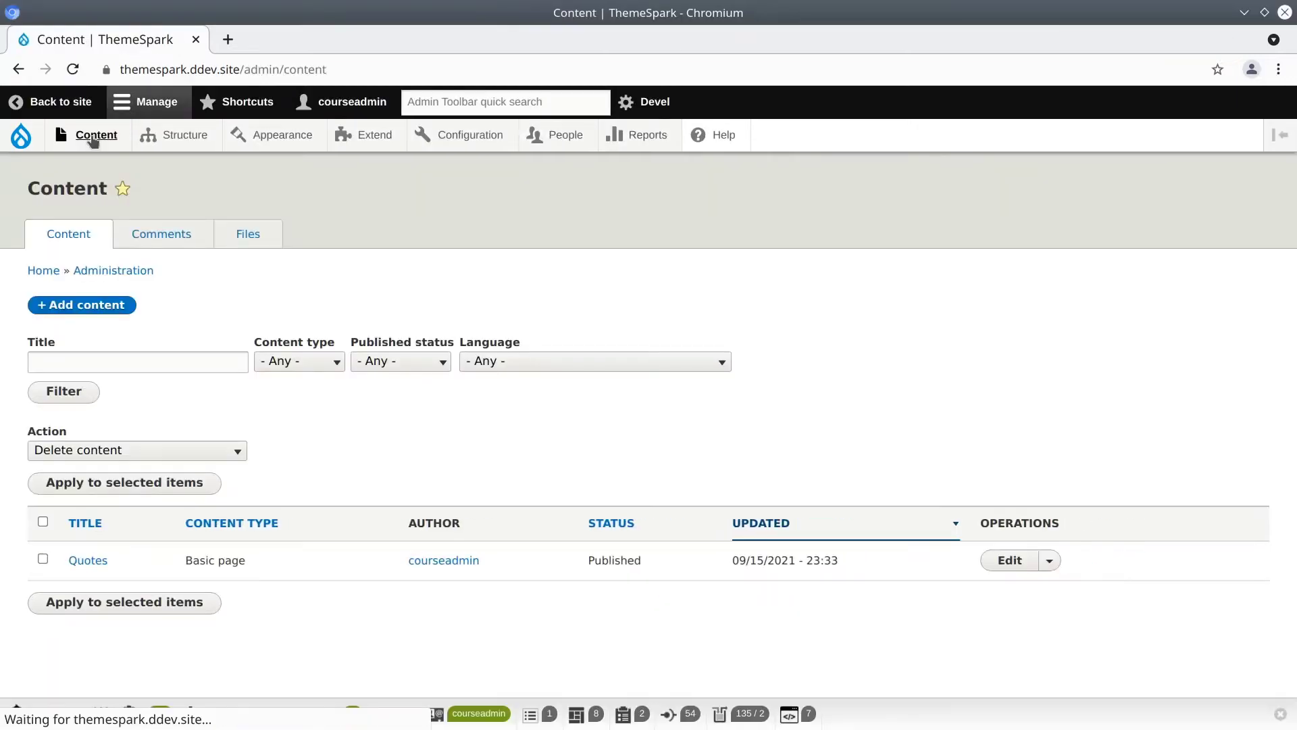
left_click(1010, 560)
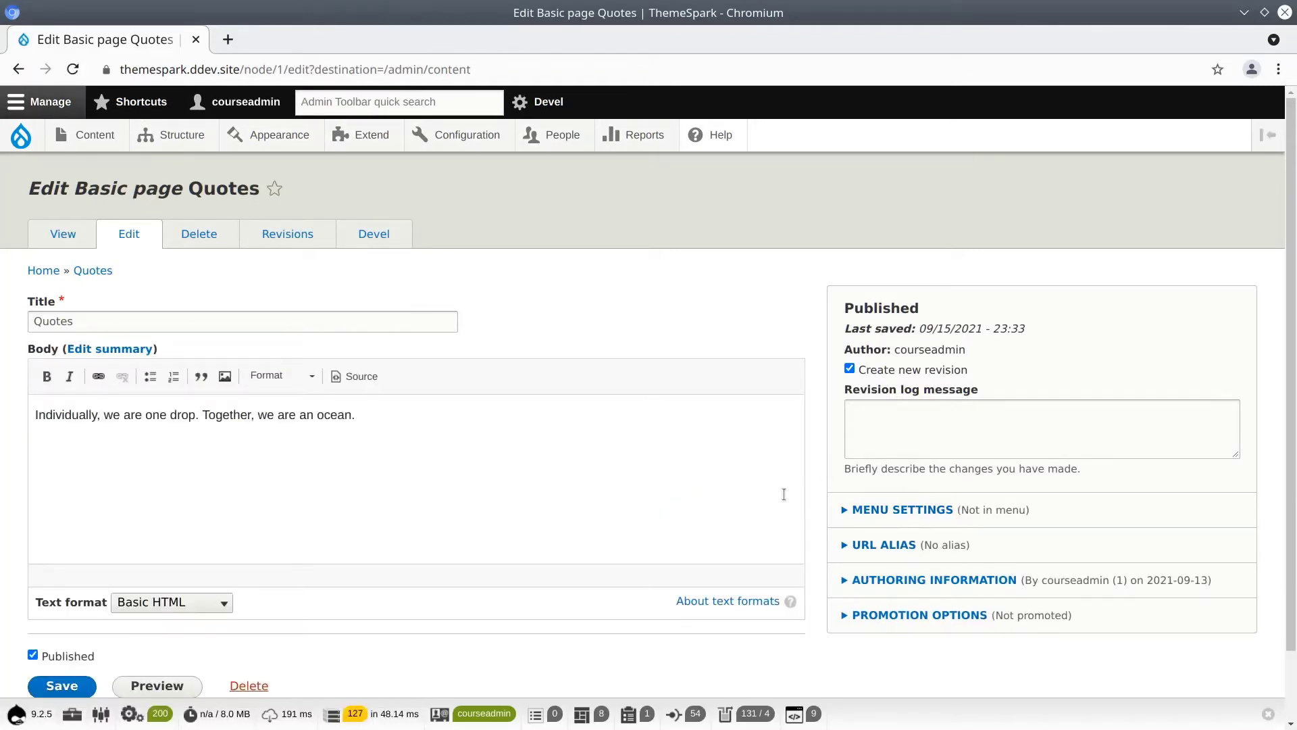
left_click(895, 511)
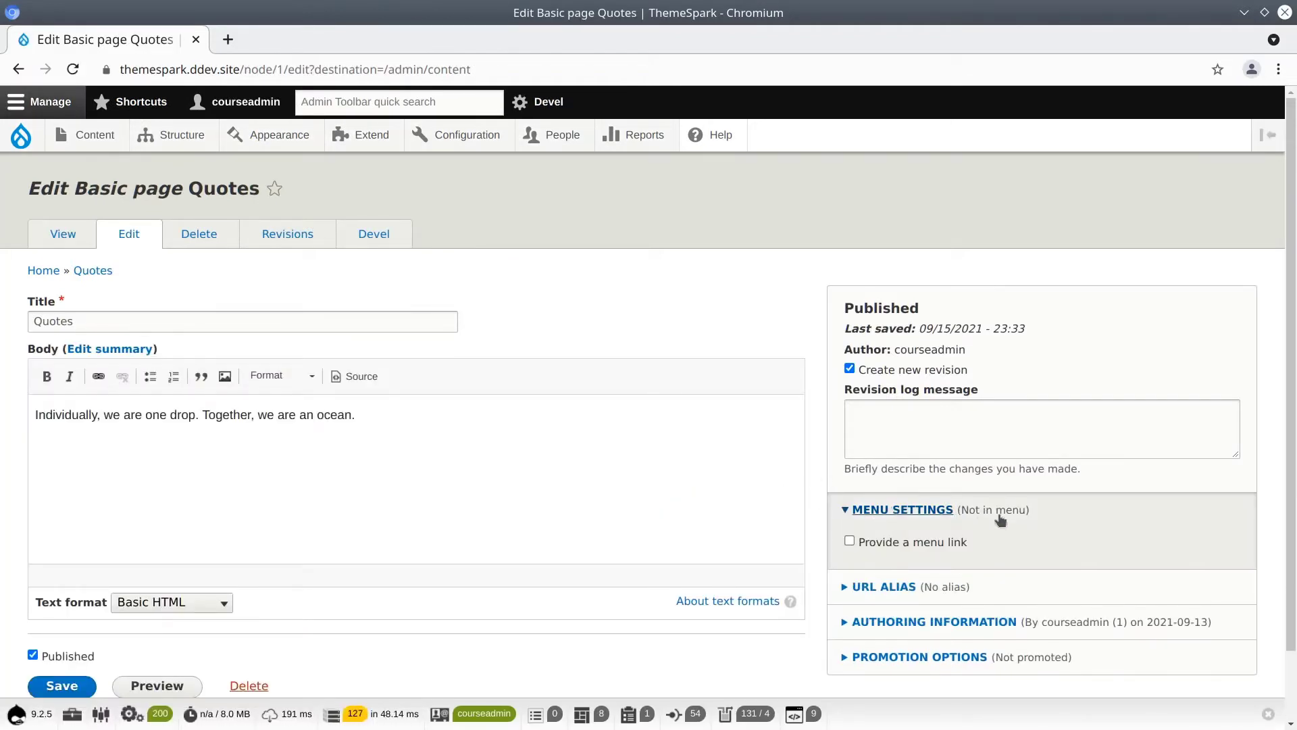
scroll(998, 523, "down", 1)
scroll(941, 513, "down", 1)
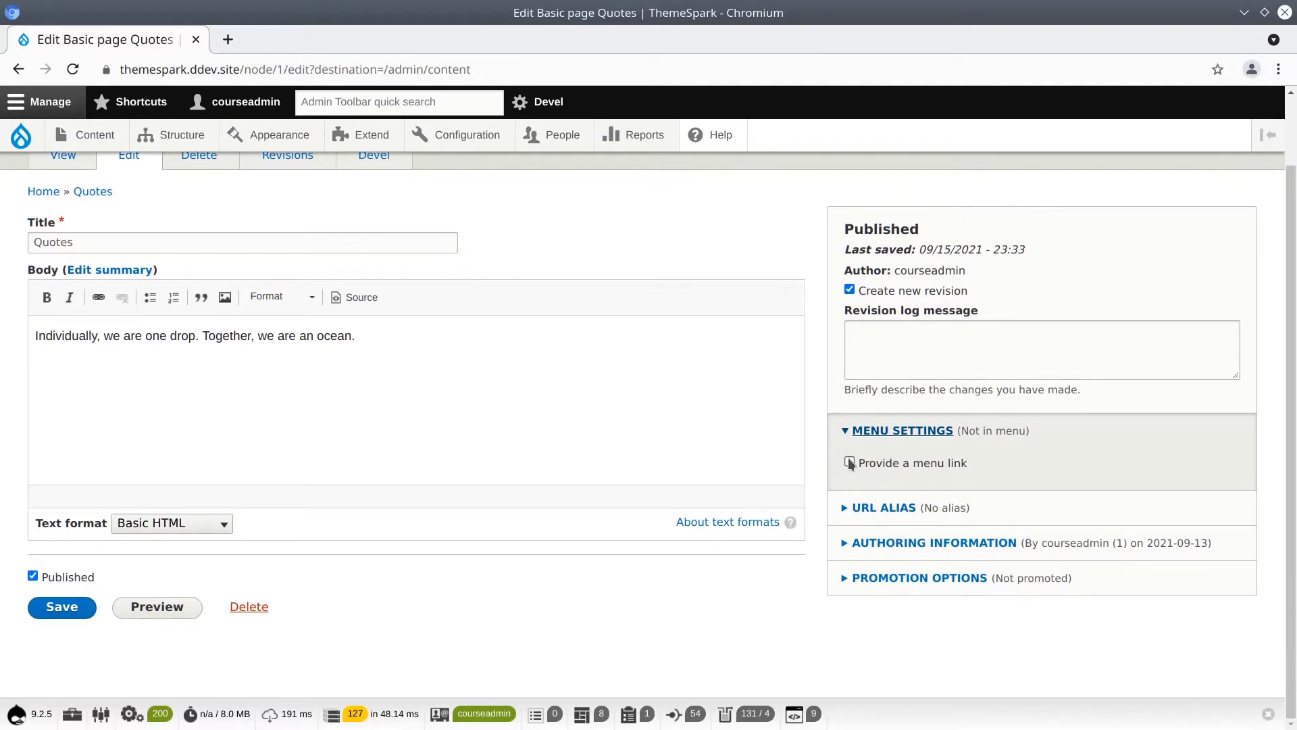
left_click(849, 463)
double_click(896, 504)
left_click(896, 503)
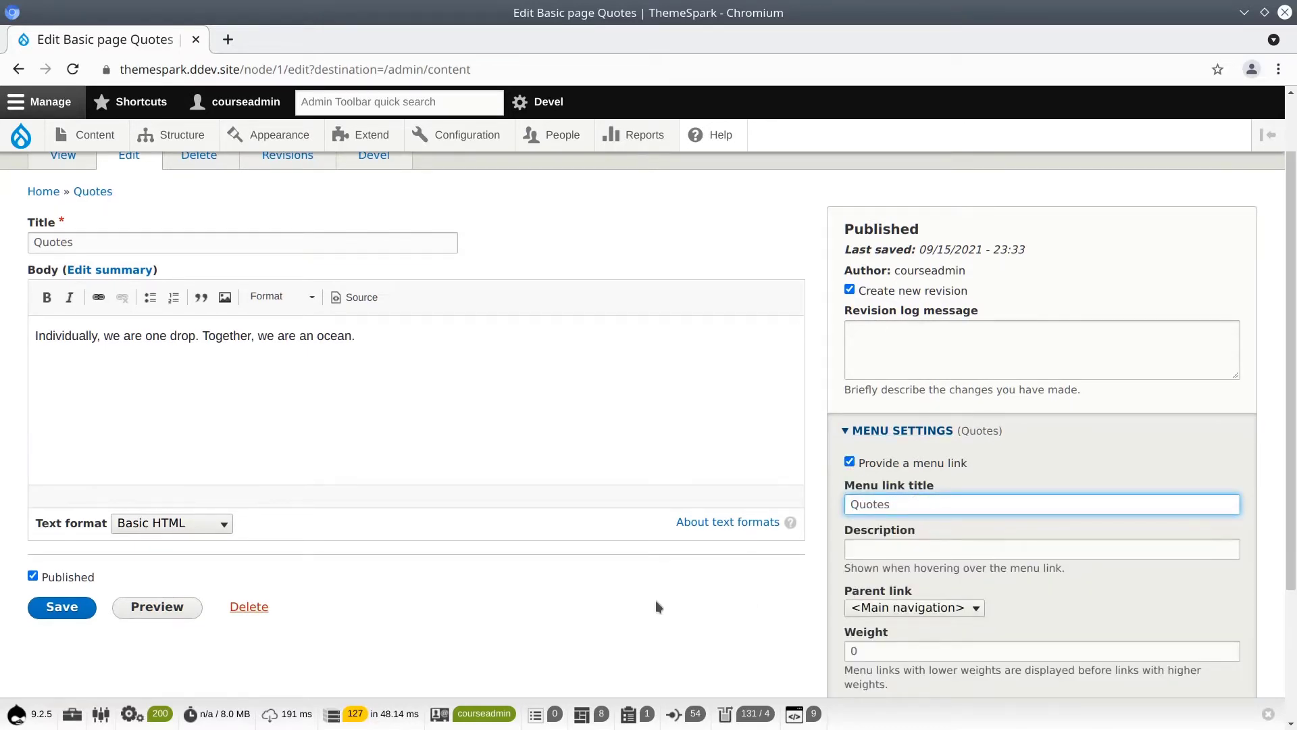
scroll(312, 588, "down", 2)
scroll(83, 549, "up", 1)
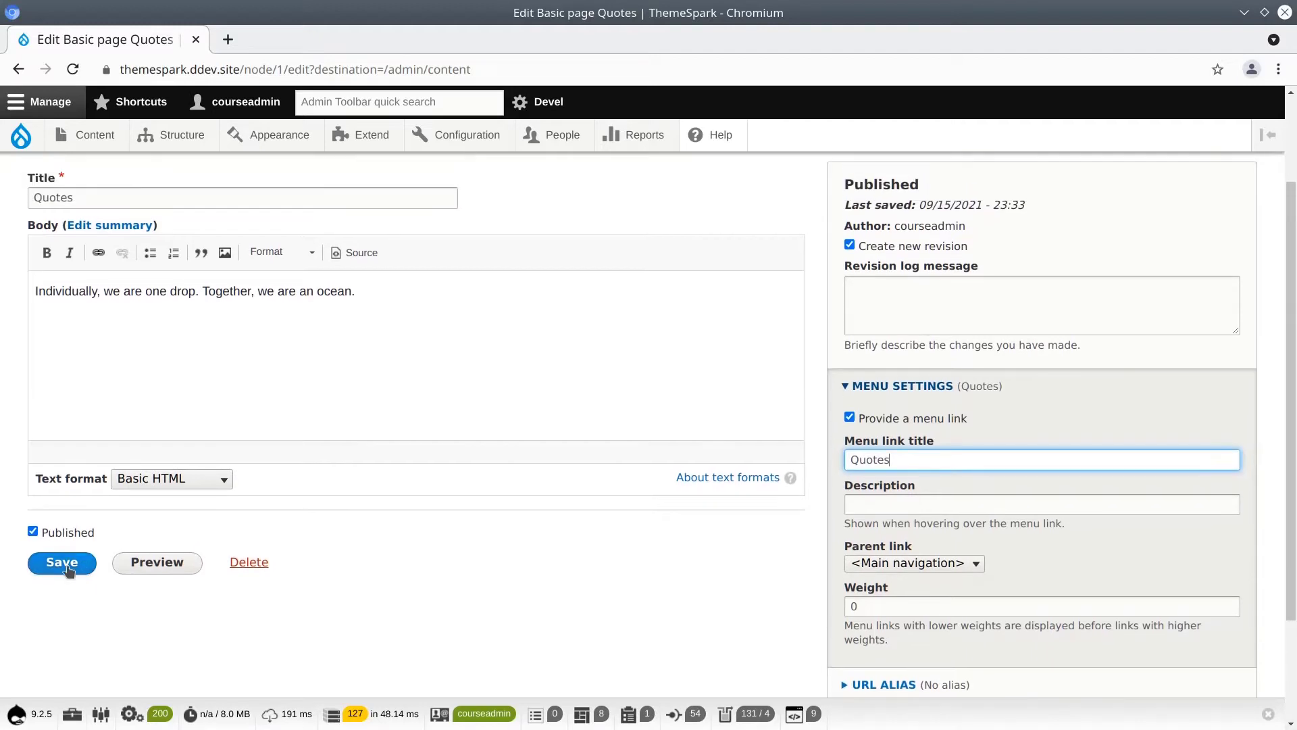
left_click(62, 563)
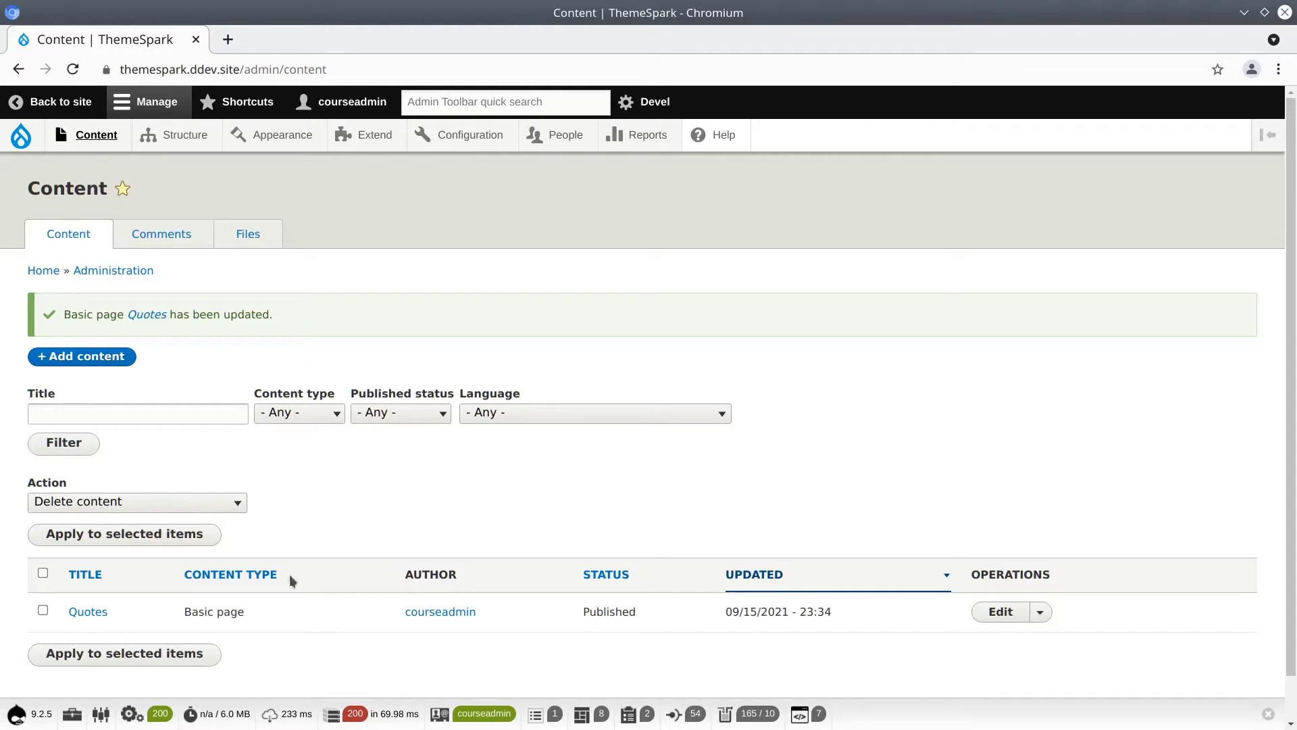
- Select text on the page, then start a new Article and enter its title
triple_click(200, 612)
left_click(260, 613)
triple_click(259, 613)
left_click(287, 589)
mouse_move(97, 136)
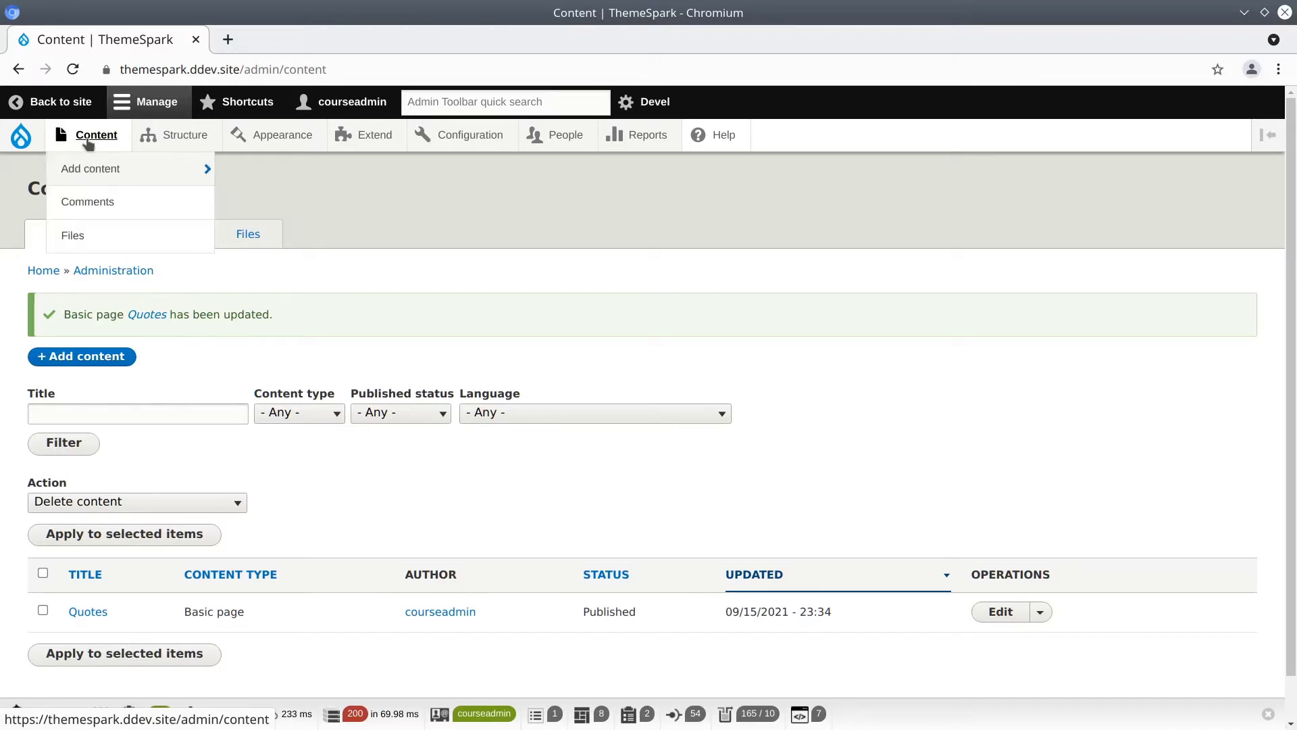
mouse_move(90, 169)
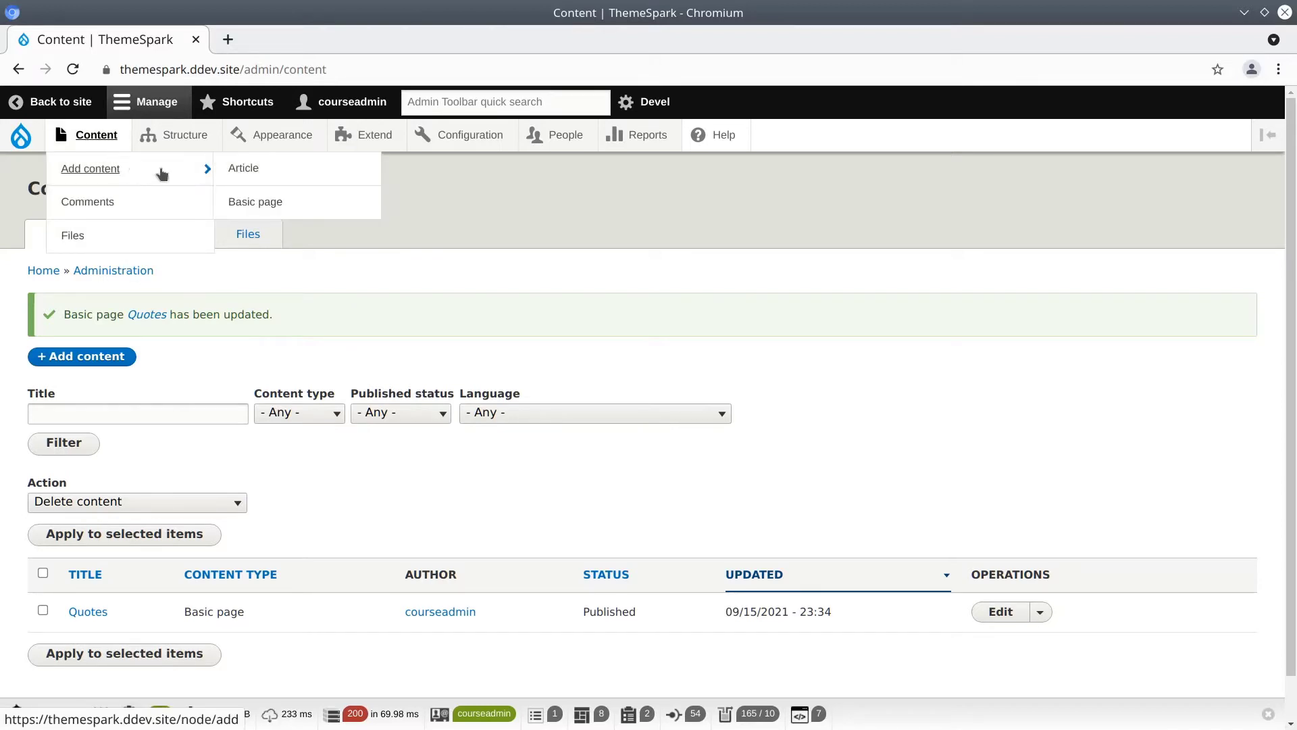
left_click(245, 168)
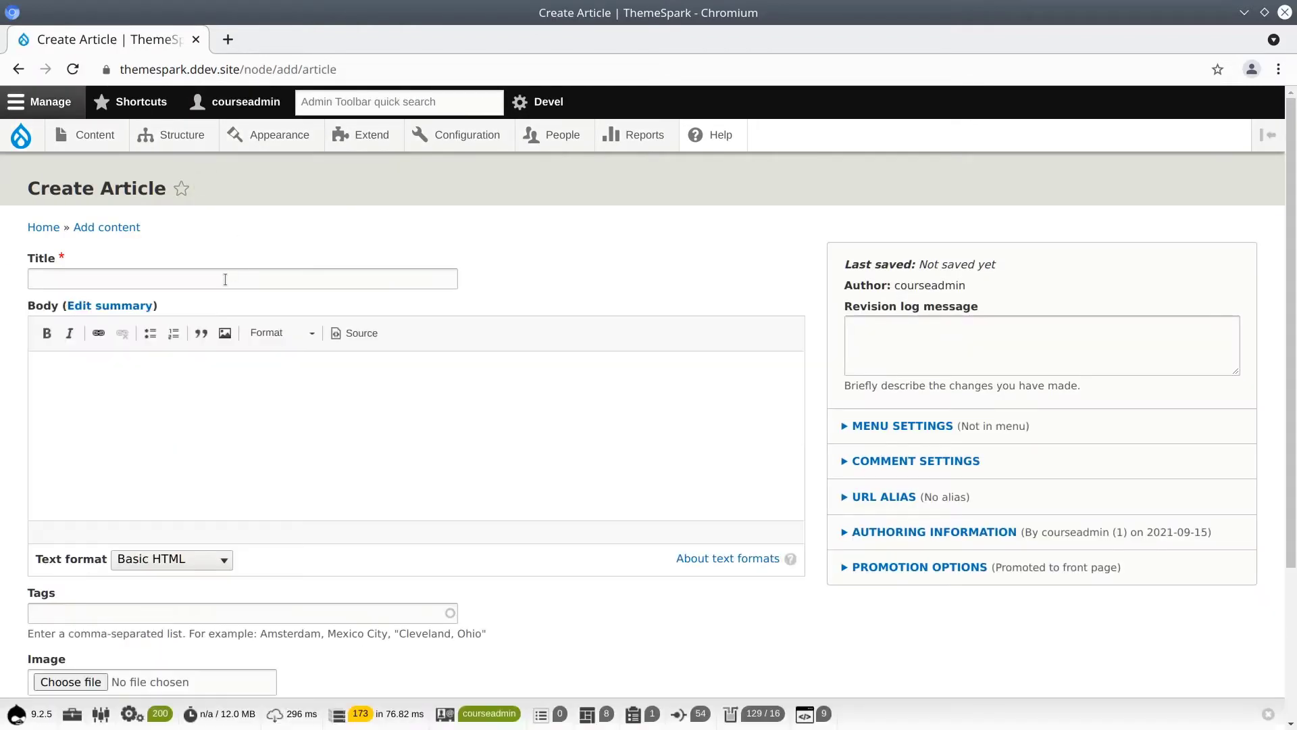
left_click(214, 281)
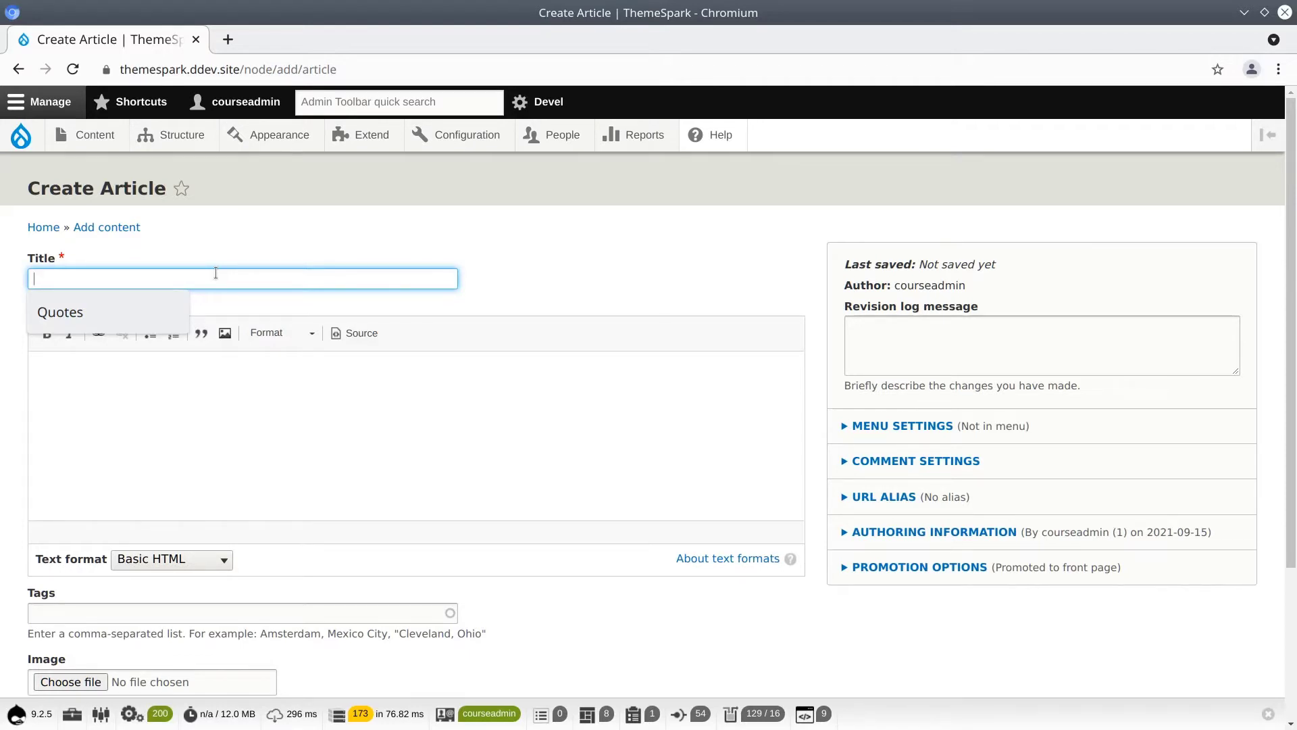
type("Be")
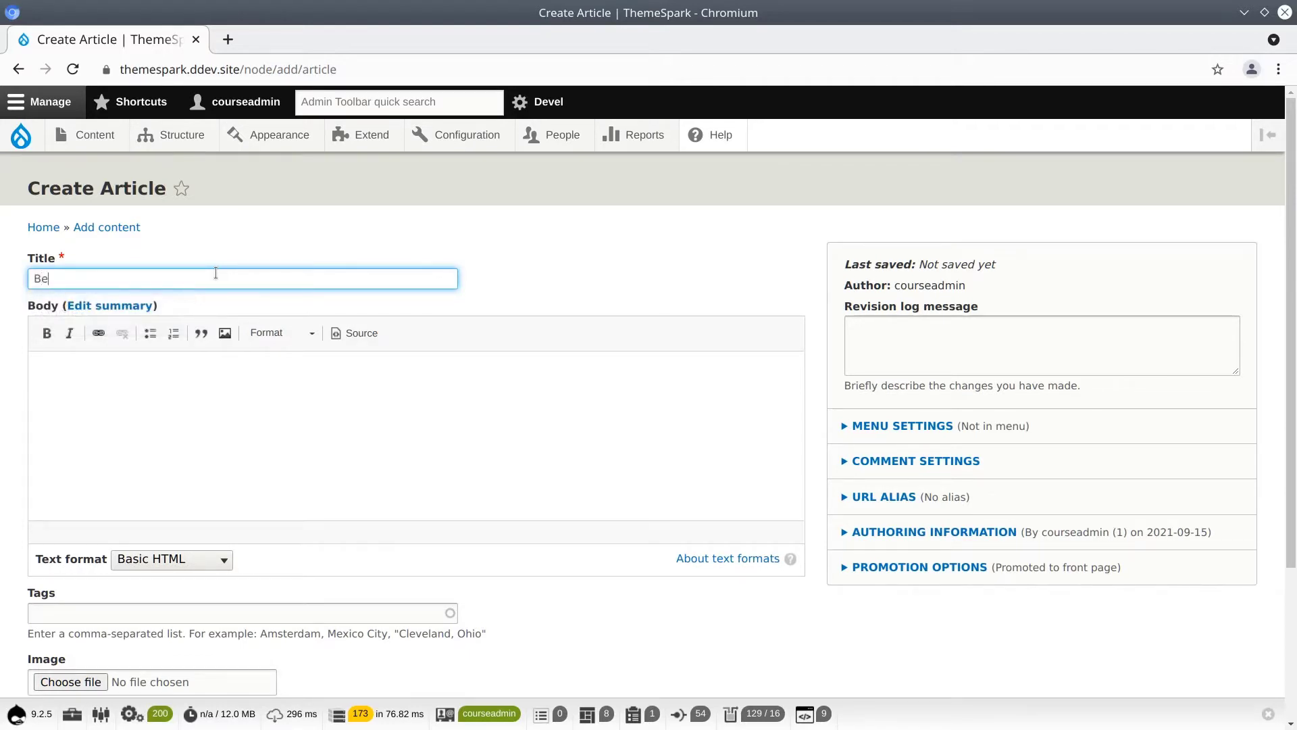
type("ach Wisdom")
- Copy the quote into the article body and clean up the pasted Word text
key("ctrl+a")
key("ctrl+c")
left_click(124, 383)
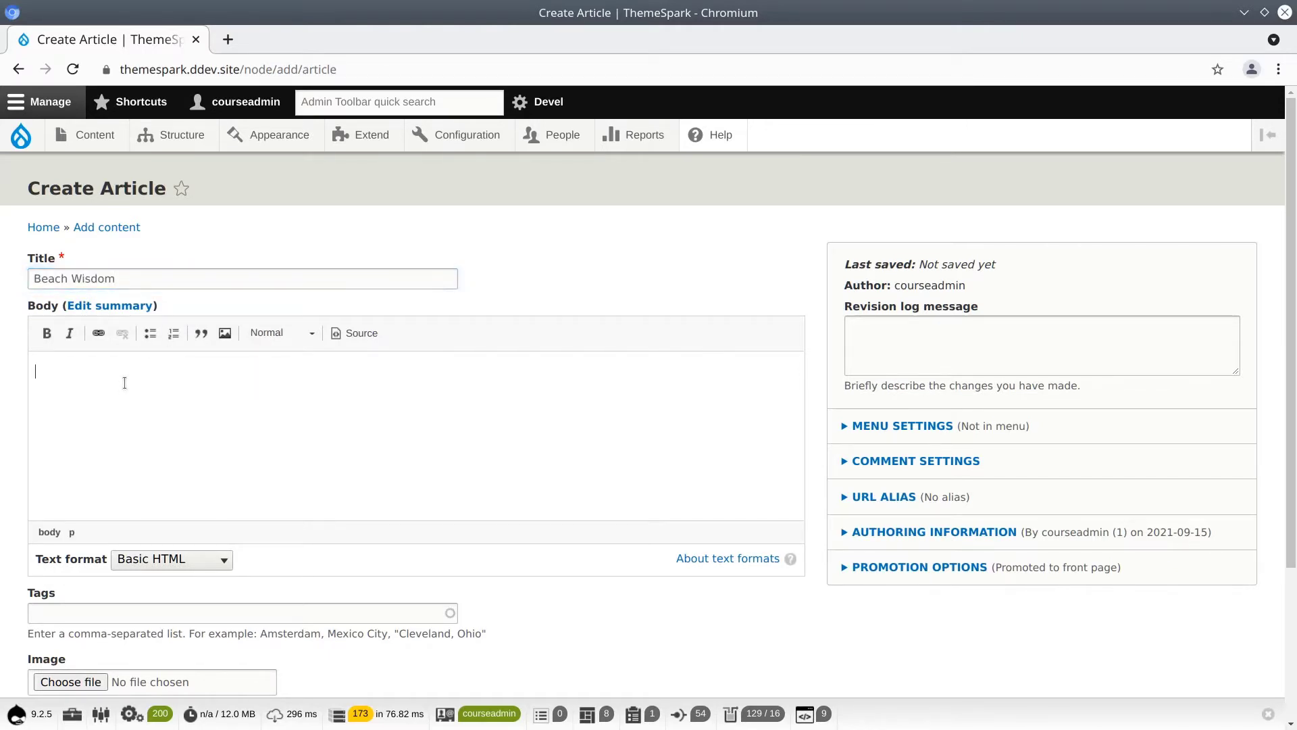
key("ctrl+v")
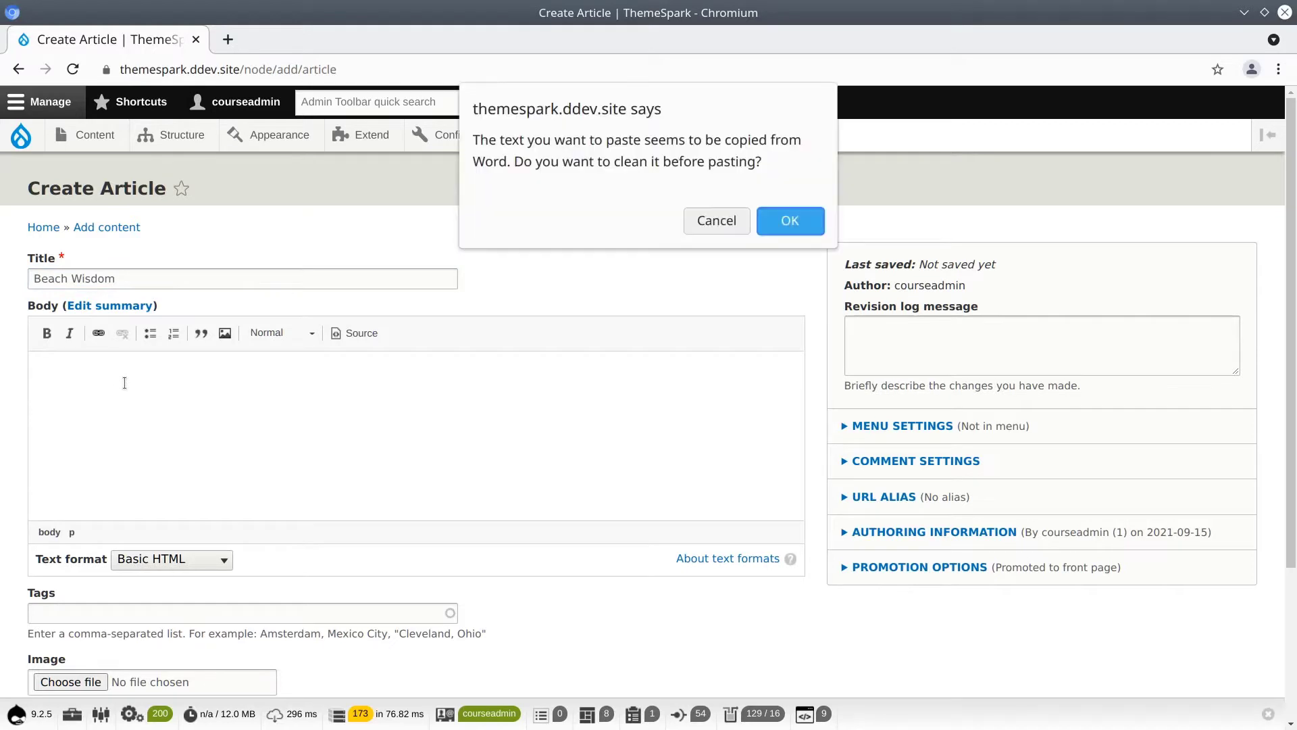
left_click(791, 219)
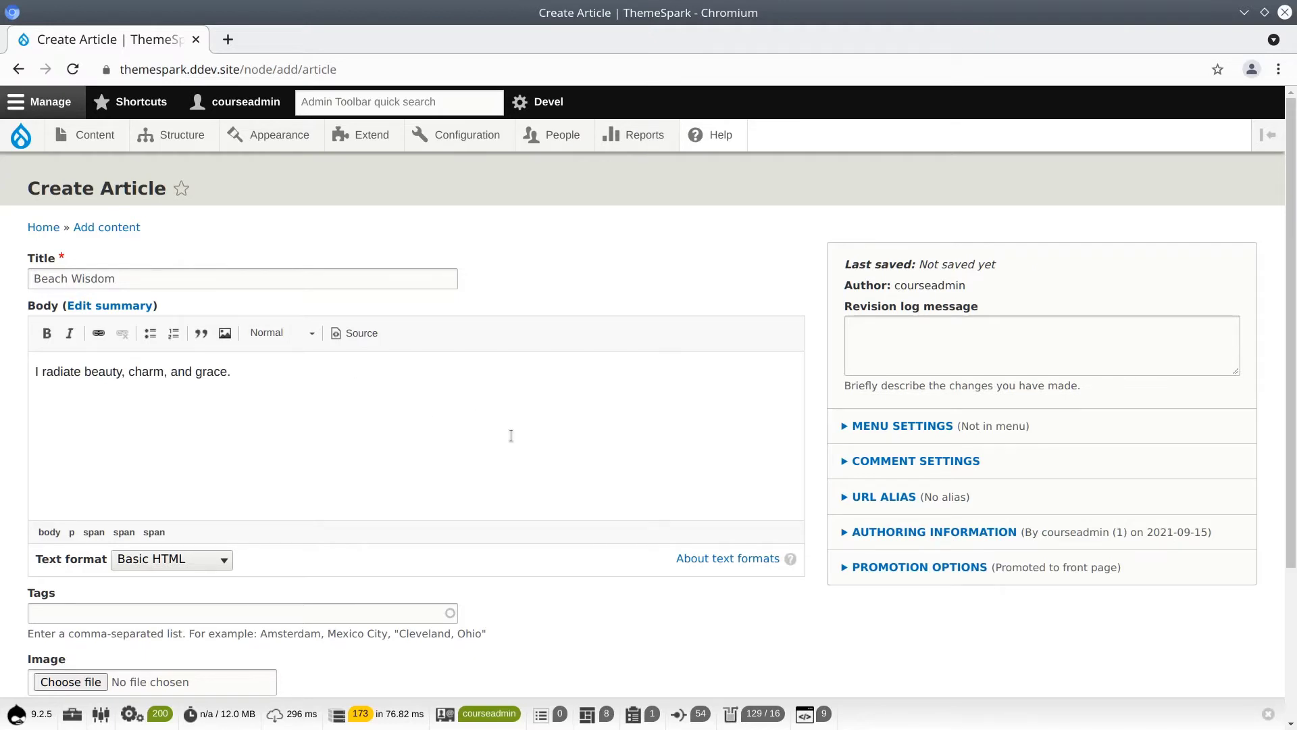
scroll(511, 436, "down", 1)
- Give the article a 'Beach Wisdom' menu link, save it, and switch to Sublime Text
left_click(912, 382)
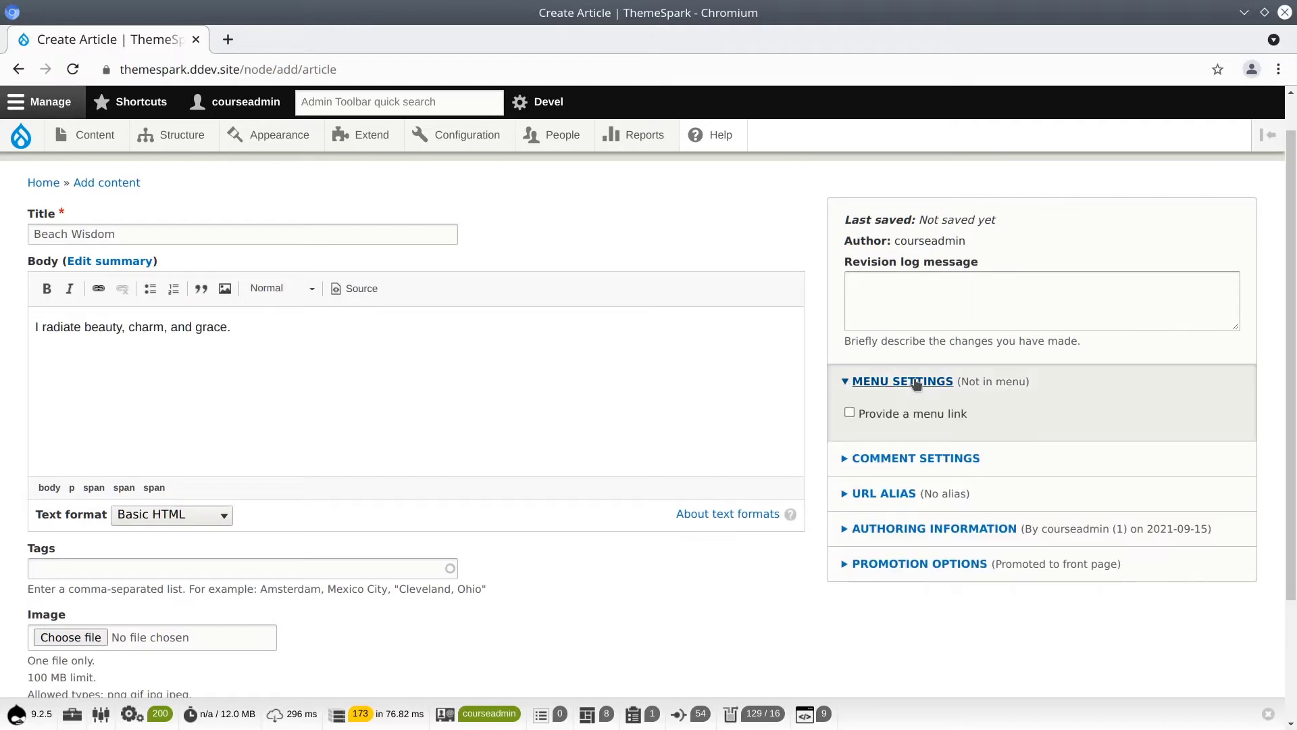
left_click(850, 412)
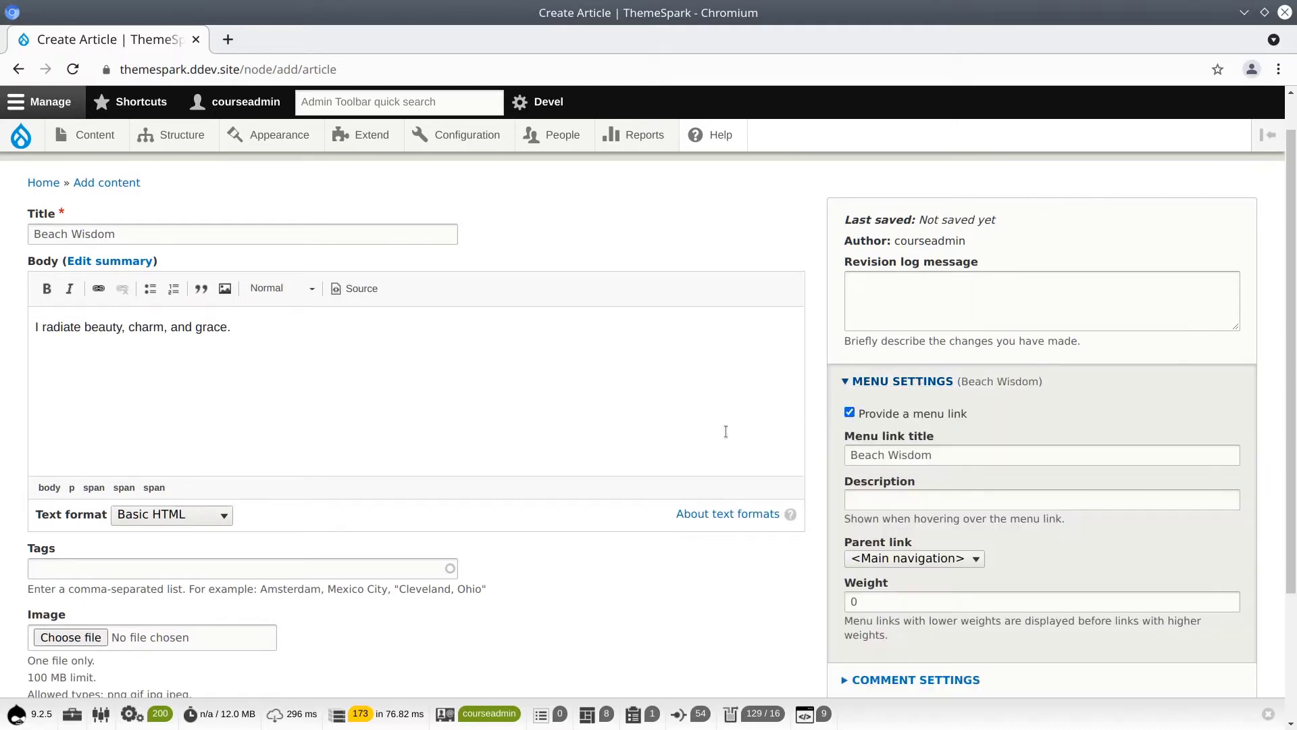
left_click(970, 454)
double_click(971, 455)
left_click(969, 456)
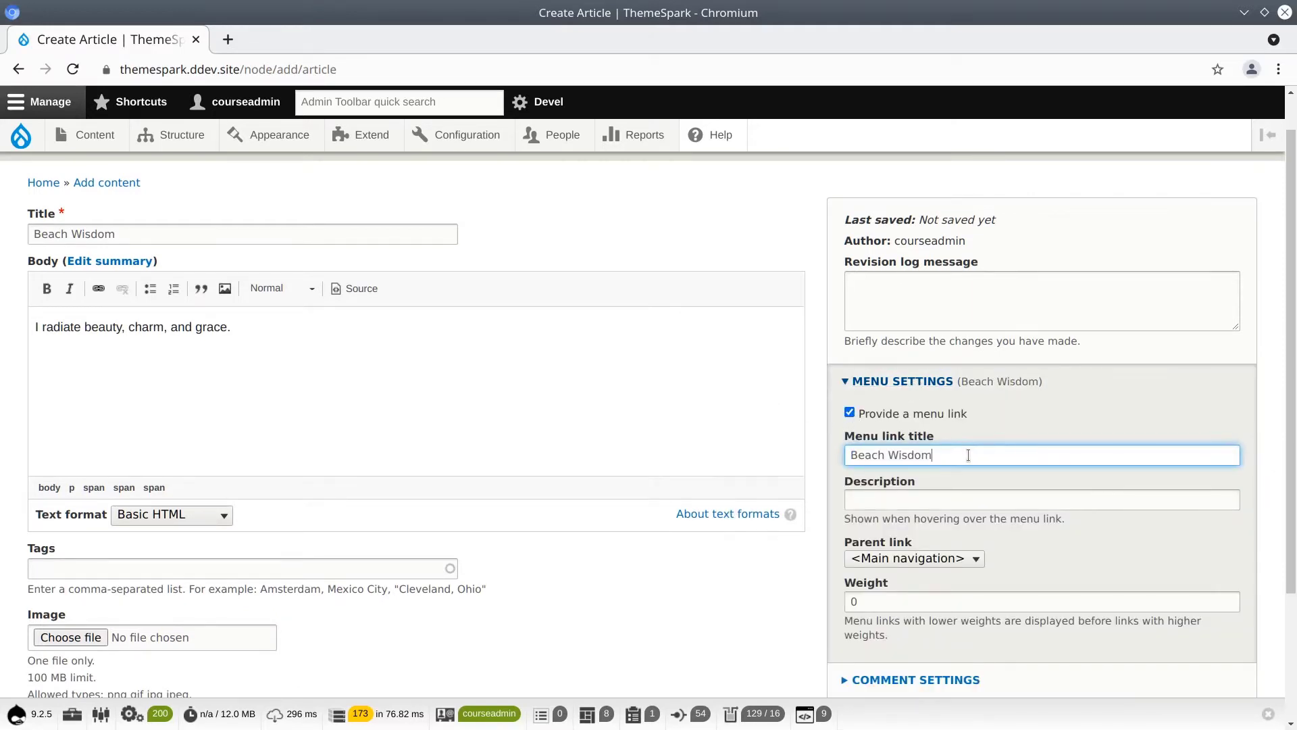
scroll(1019, 576, "down", 1)
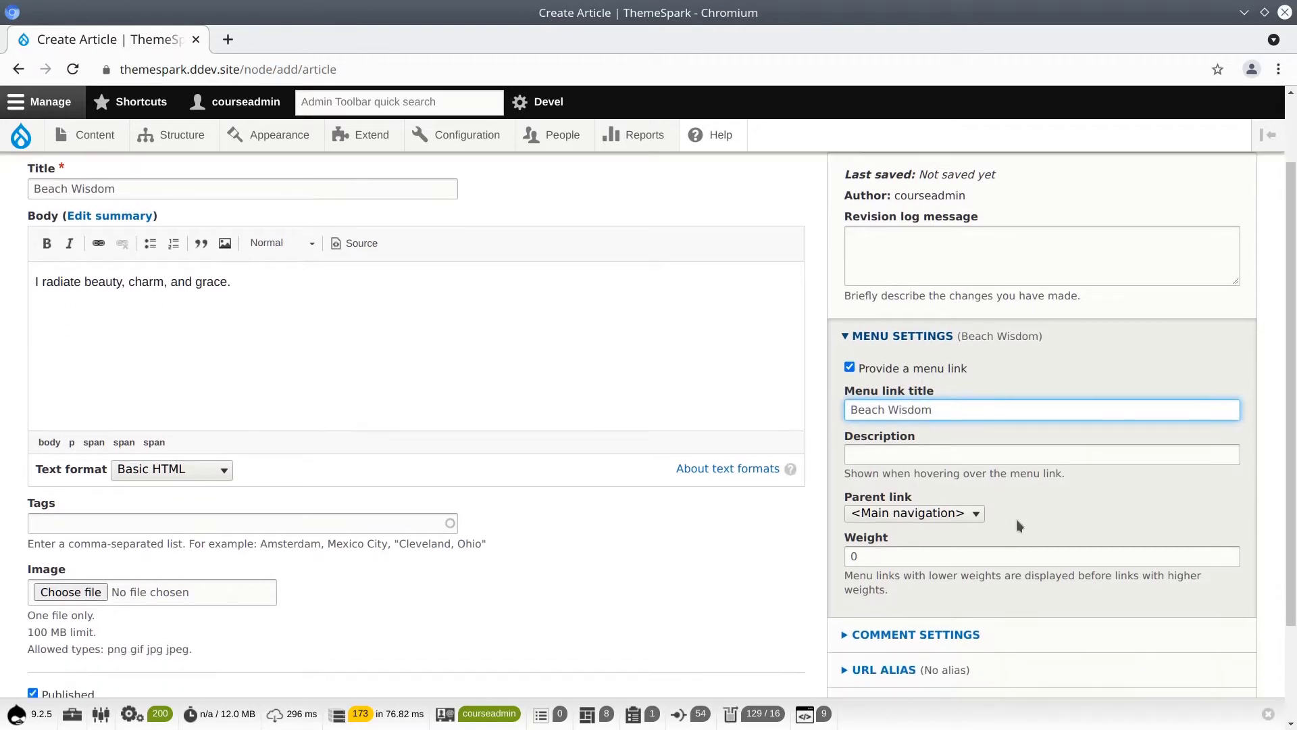
scroll(589, 574, "down", 2)
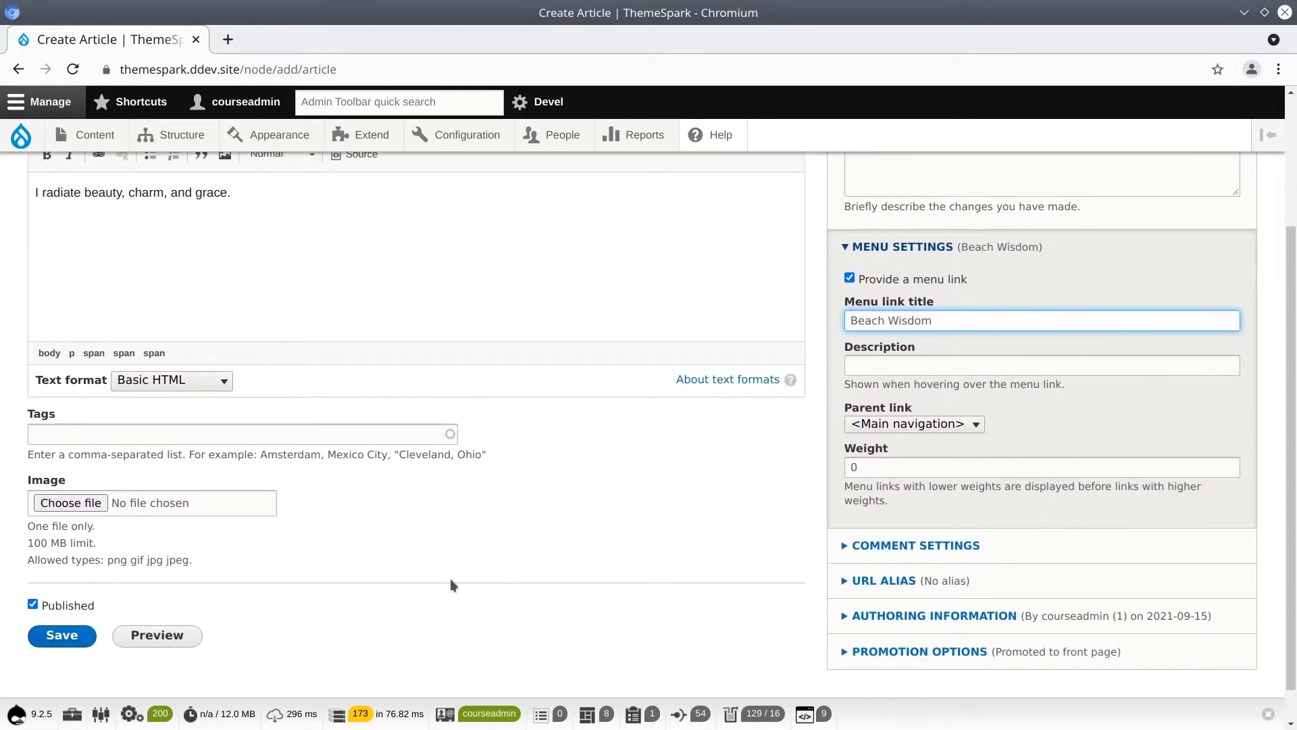
left_click(63, 635)
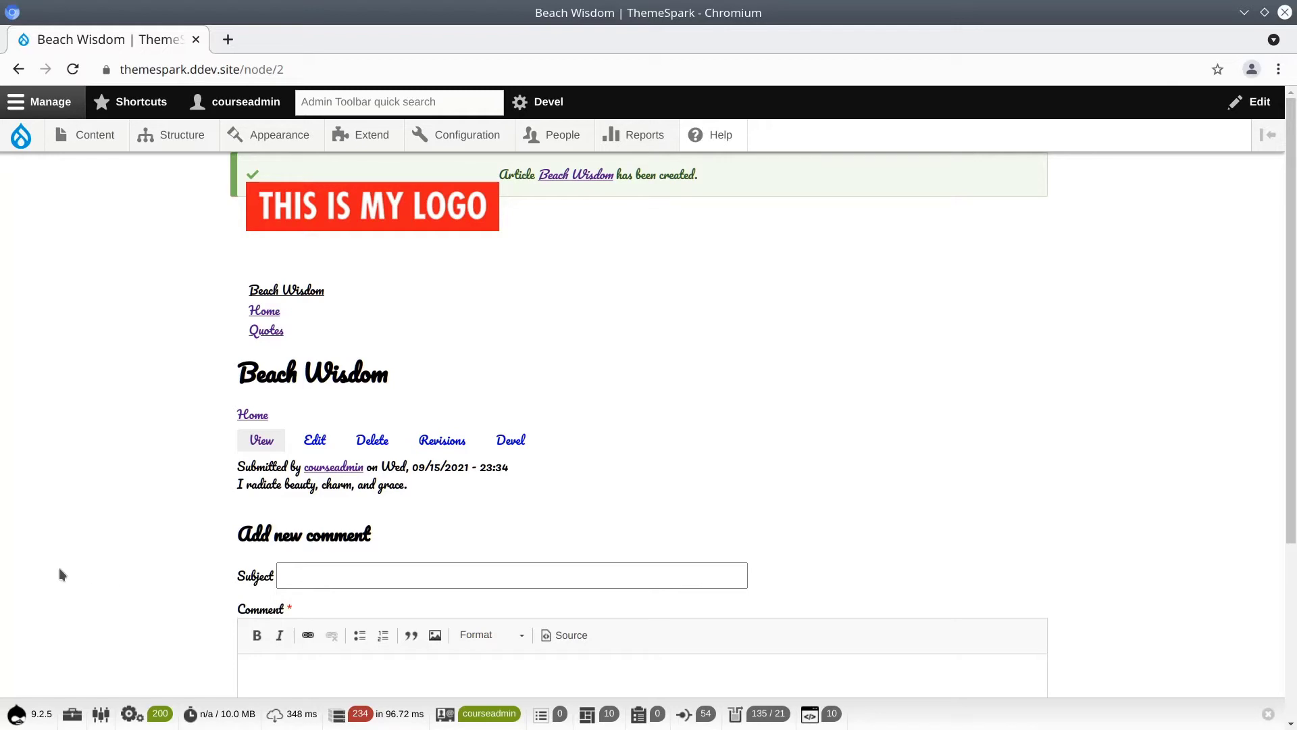
key("alt+Tab")
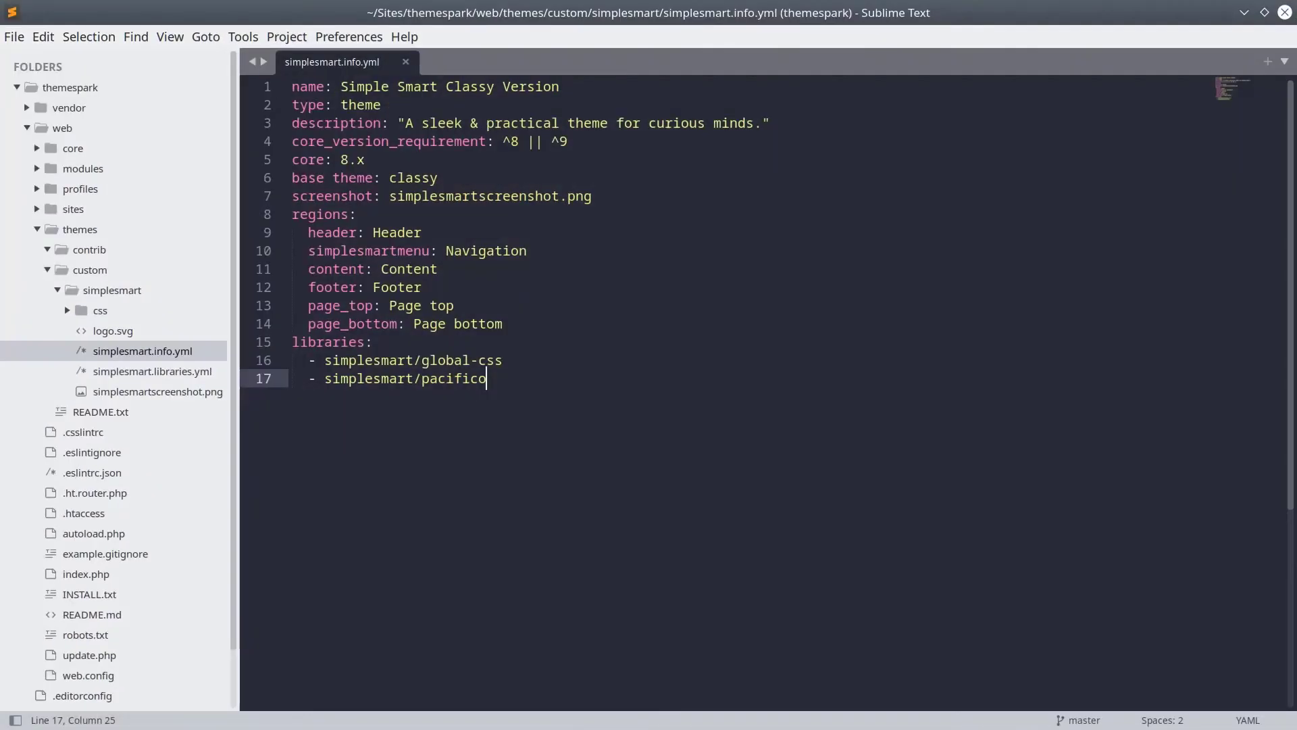
- Expand the web/themes tree in the sidebar and choose New Folder on simplesmart
left_click(113, 289)
left_click(112, 290)
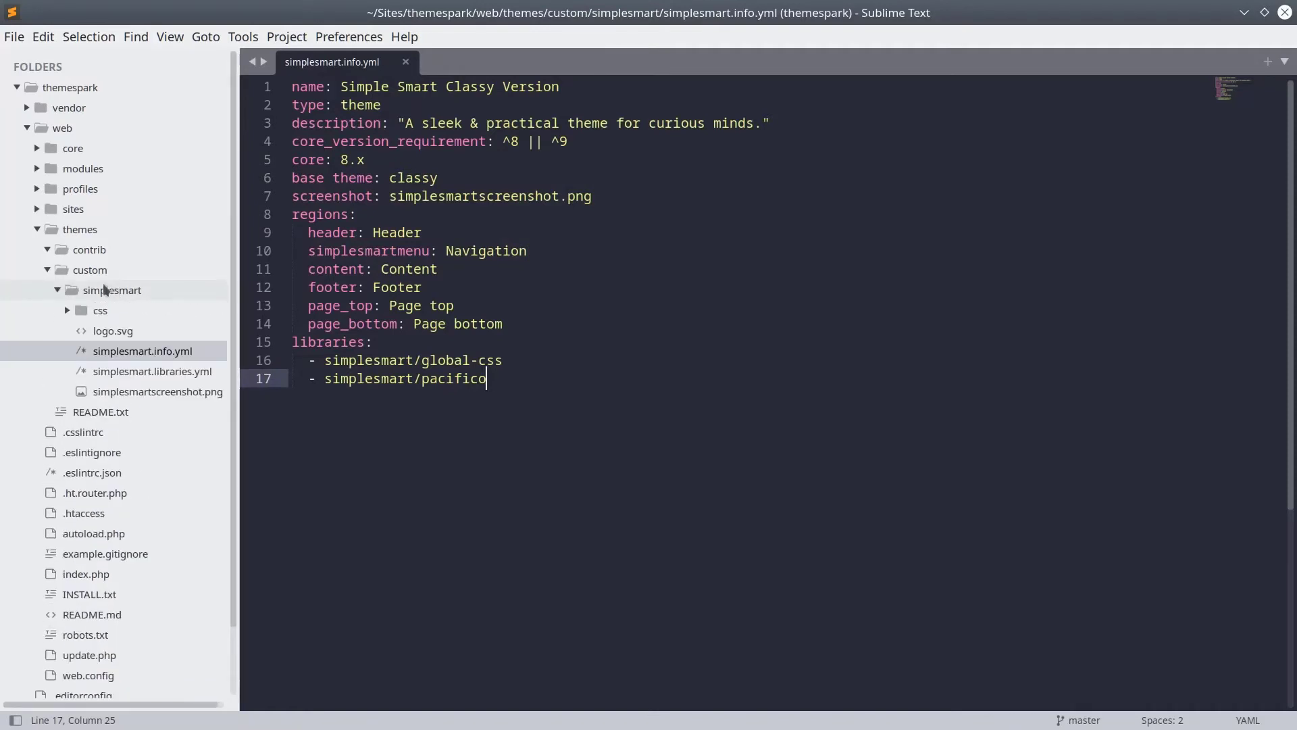
left_click(110, 294)
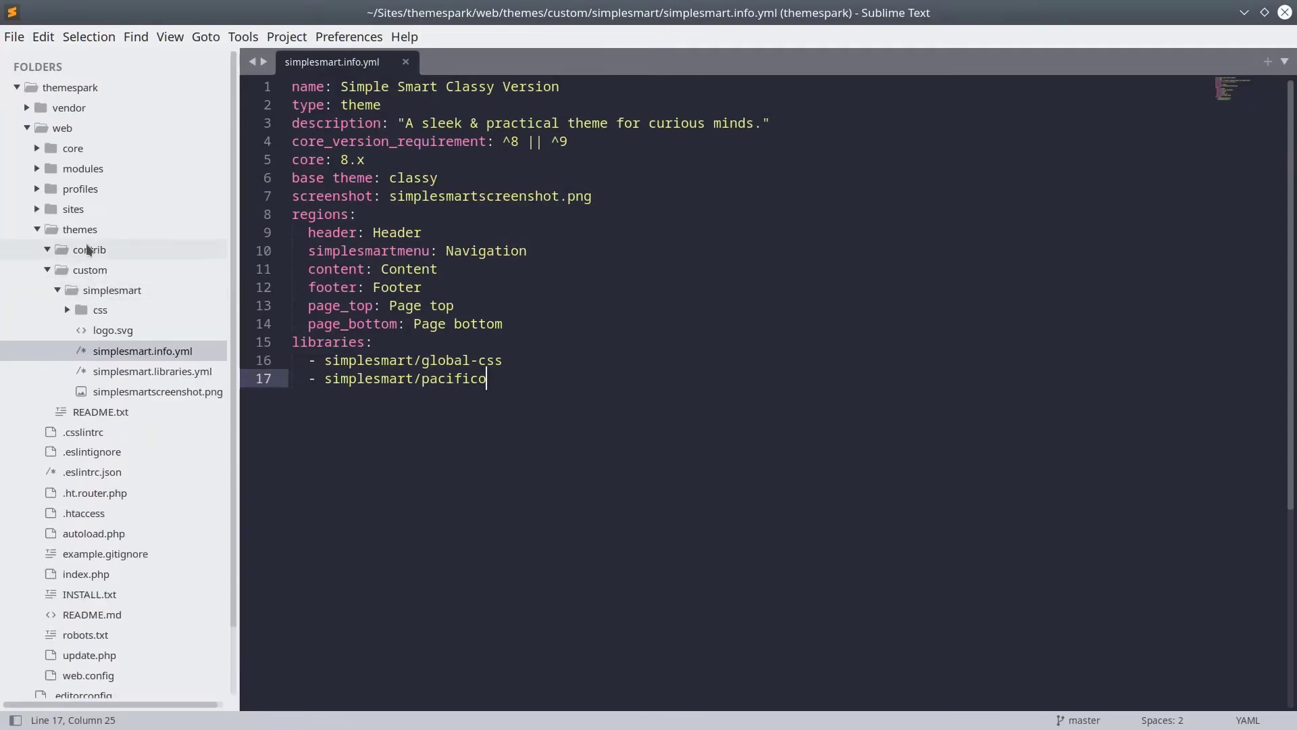
left_click(62, 129)
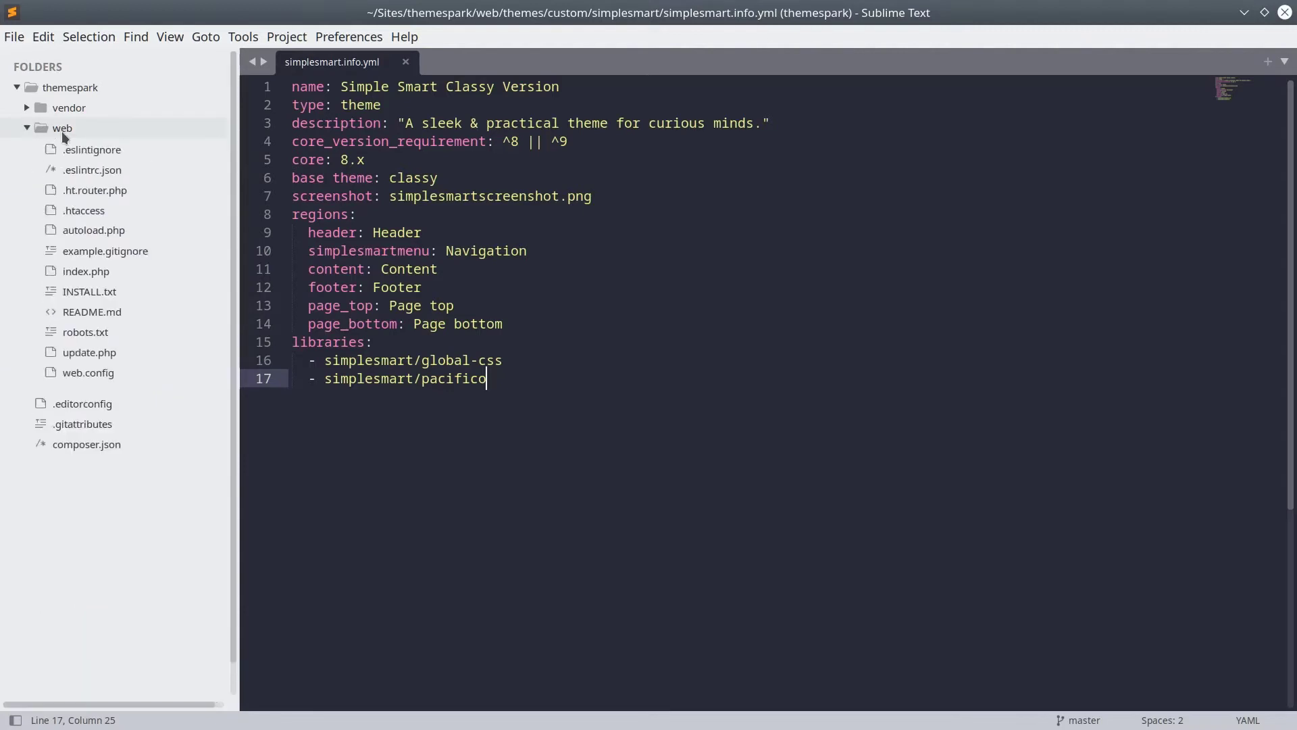
left_click(81, 229)
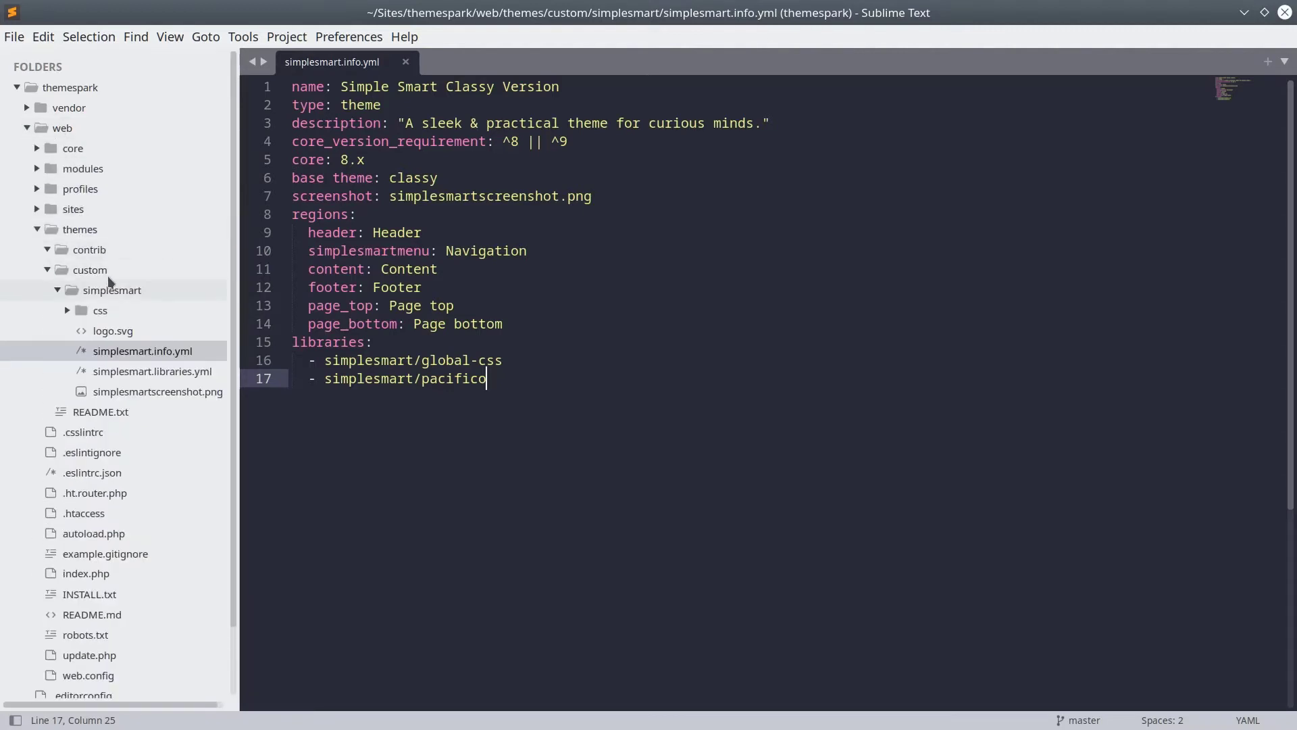
left_click(106, 271)
left_click(125, 294)
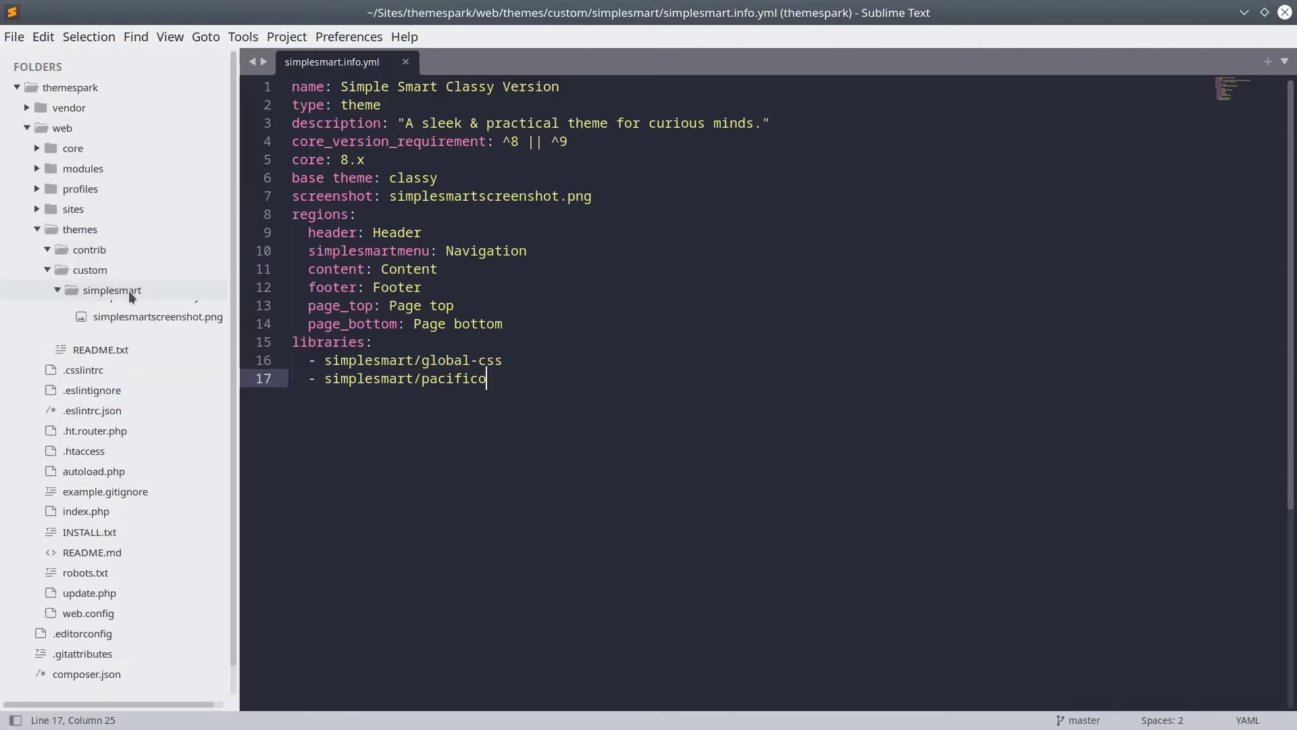
right_click(126, 293)
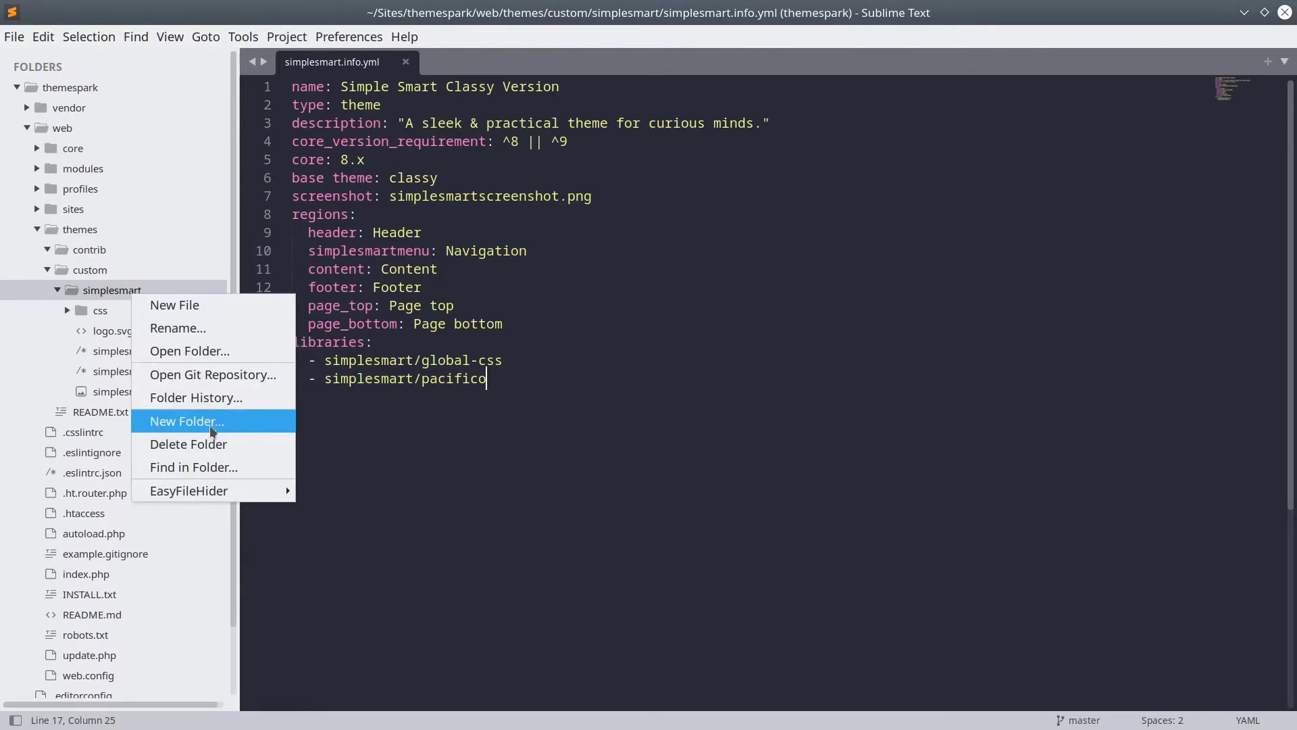
left_click(182, 421)
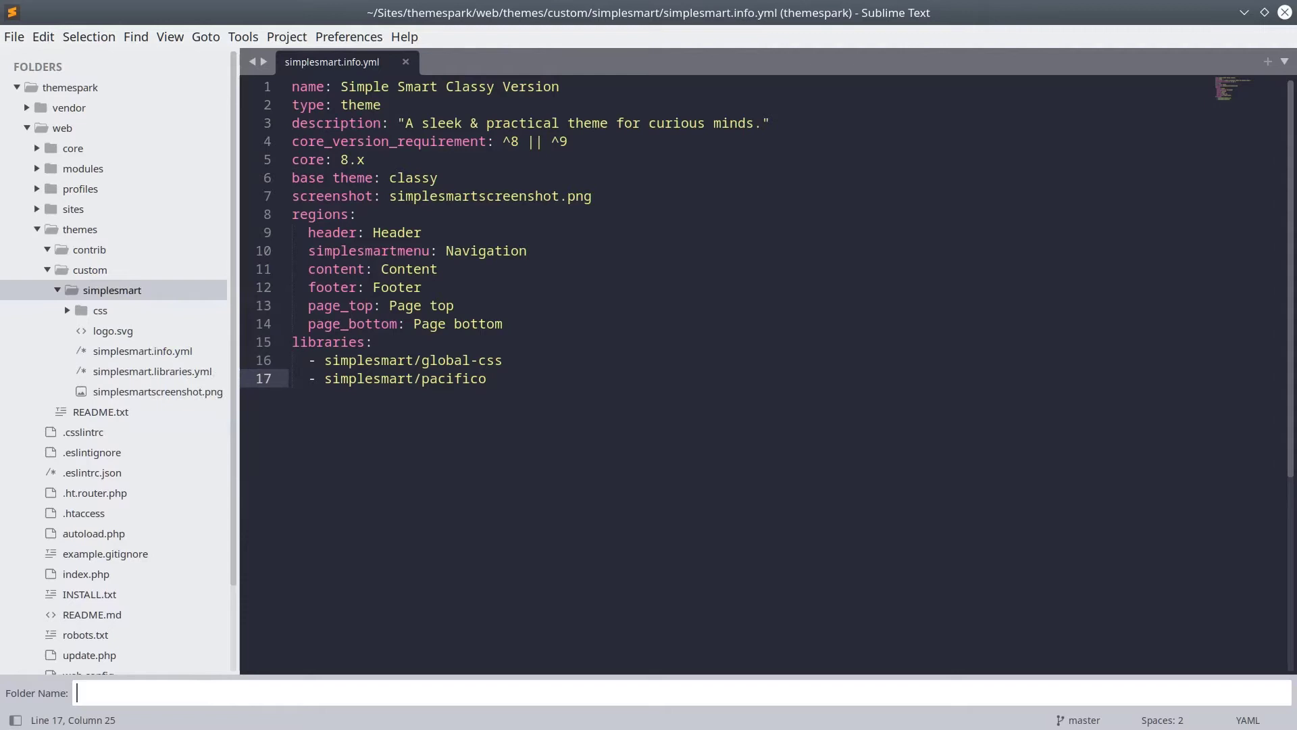
type("templates")
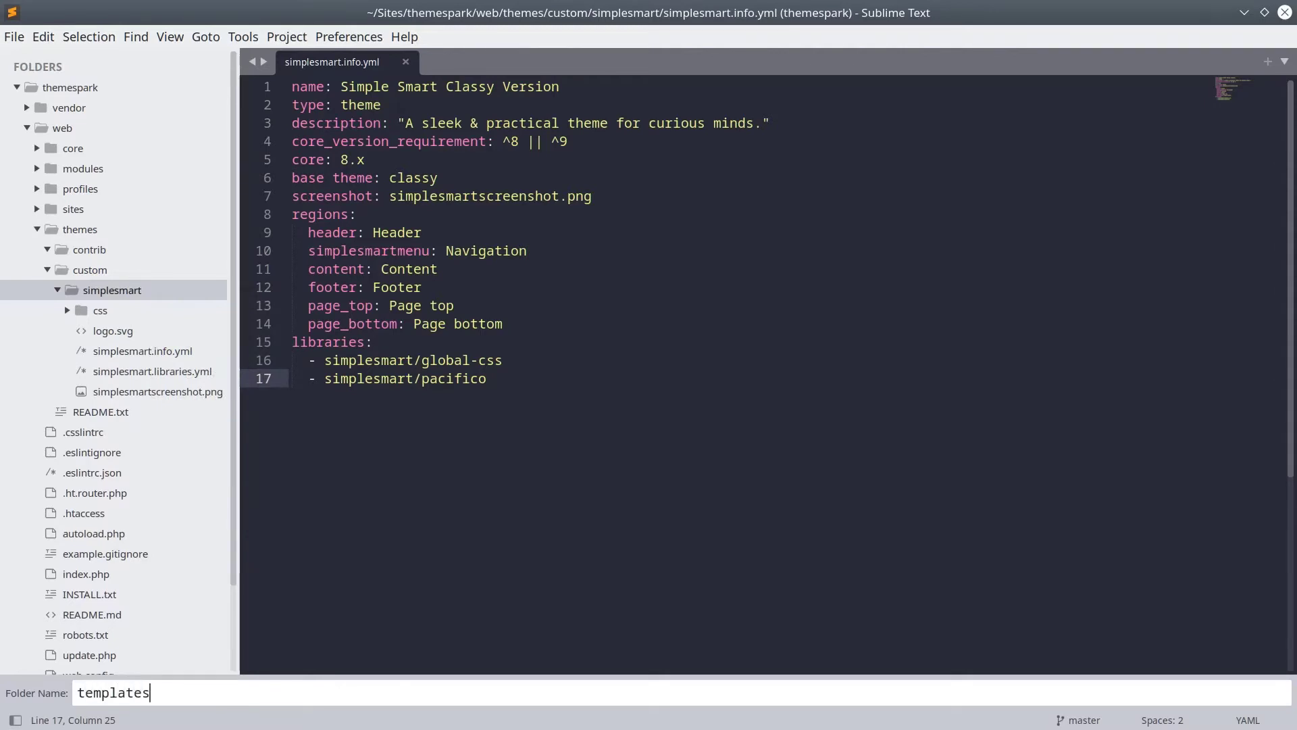
- Confirm the folder name 'templates' and expand the new folder in the sidebar
key("Return")
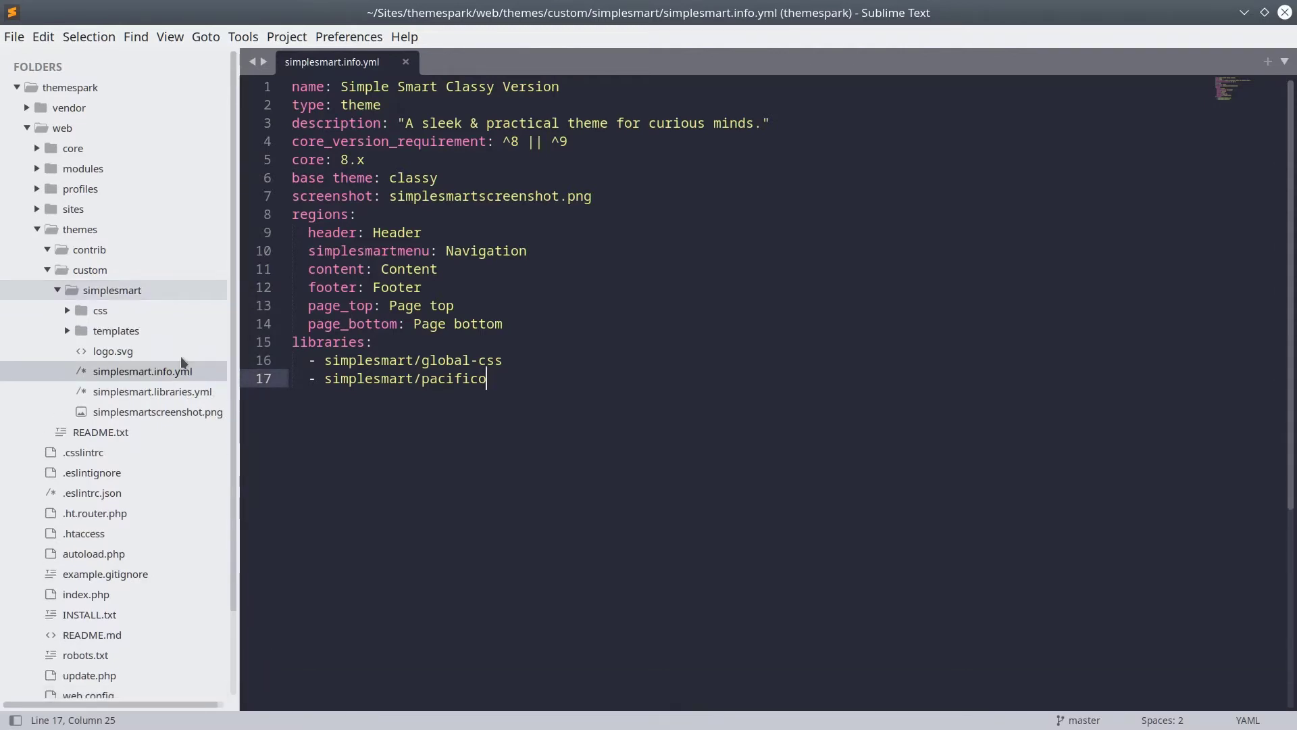
left_click(115, 330)
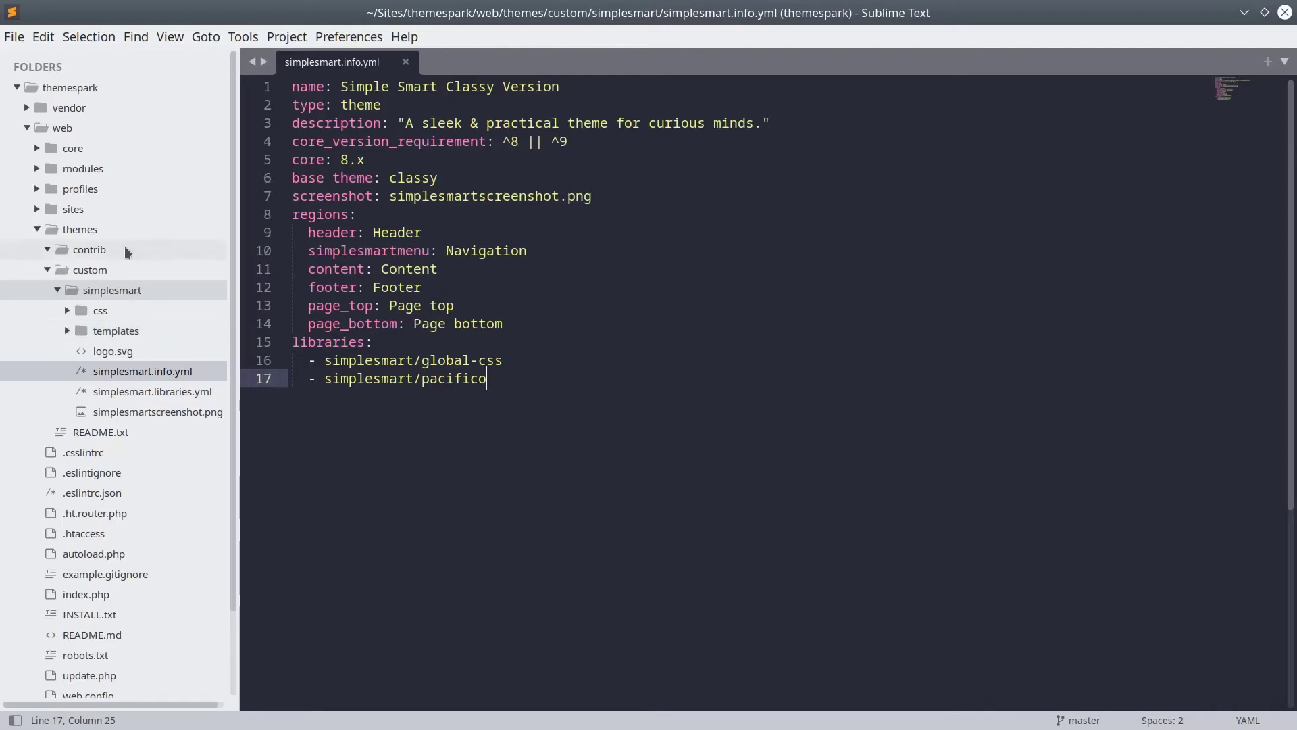
- Open the project in Files and browse to web/core/themes/classy/templates/content
right_click(119, 88)
left_click(173, 147)
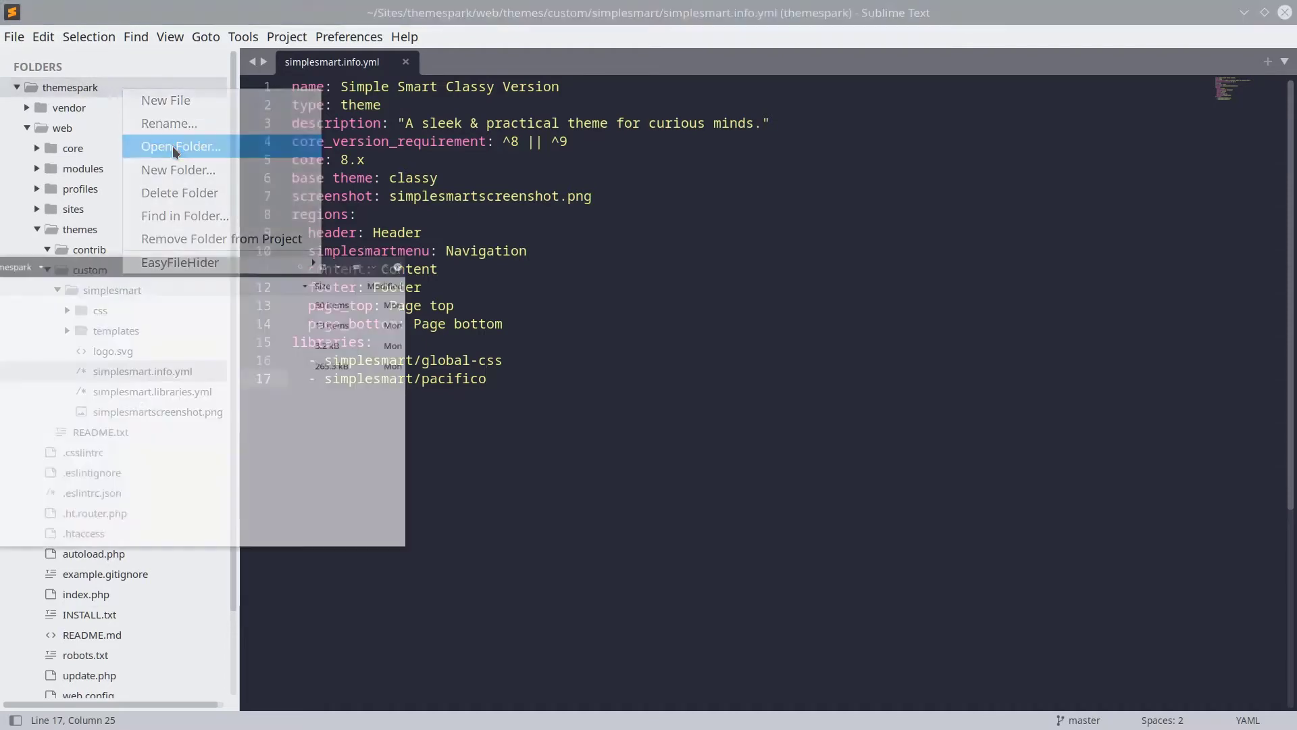
left_click_drag(364, 69, 718, 166)
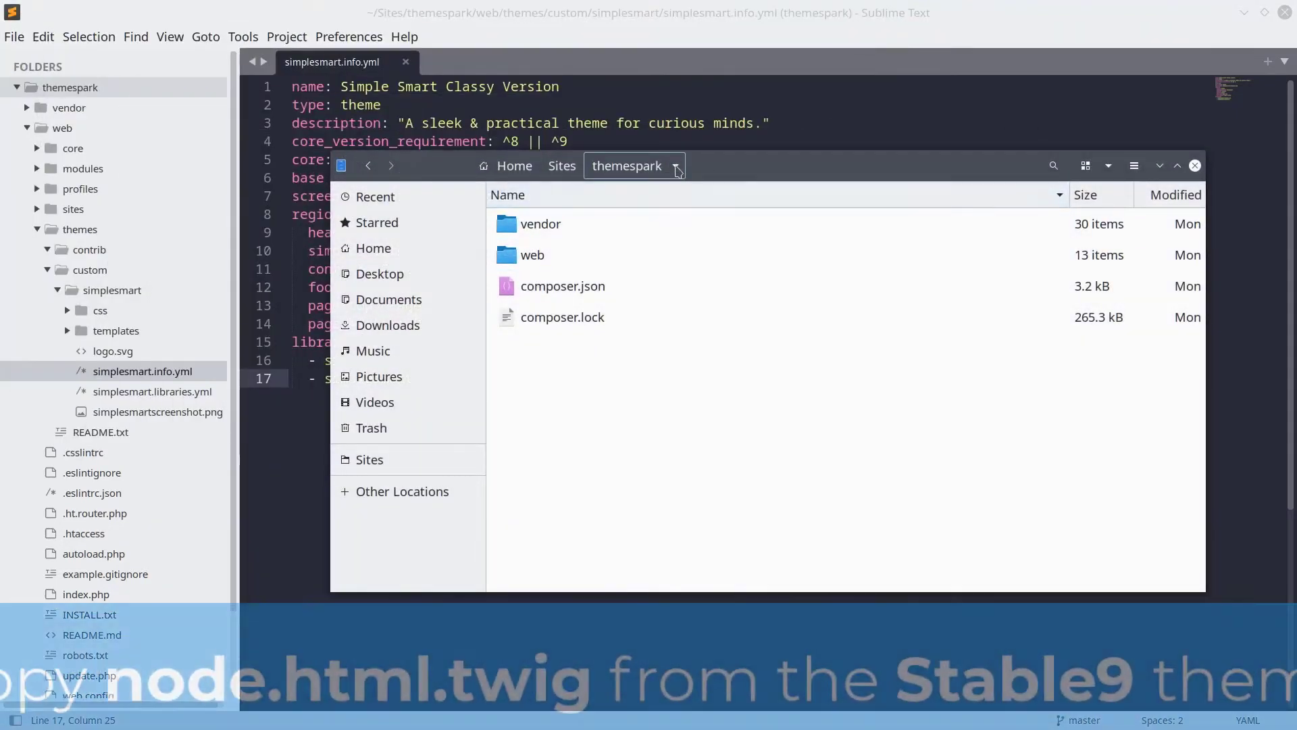
left_click(601, 259)
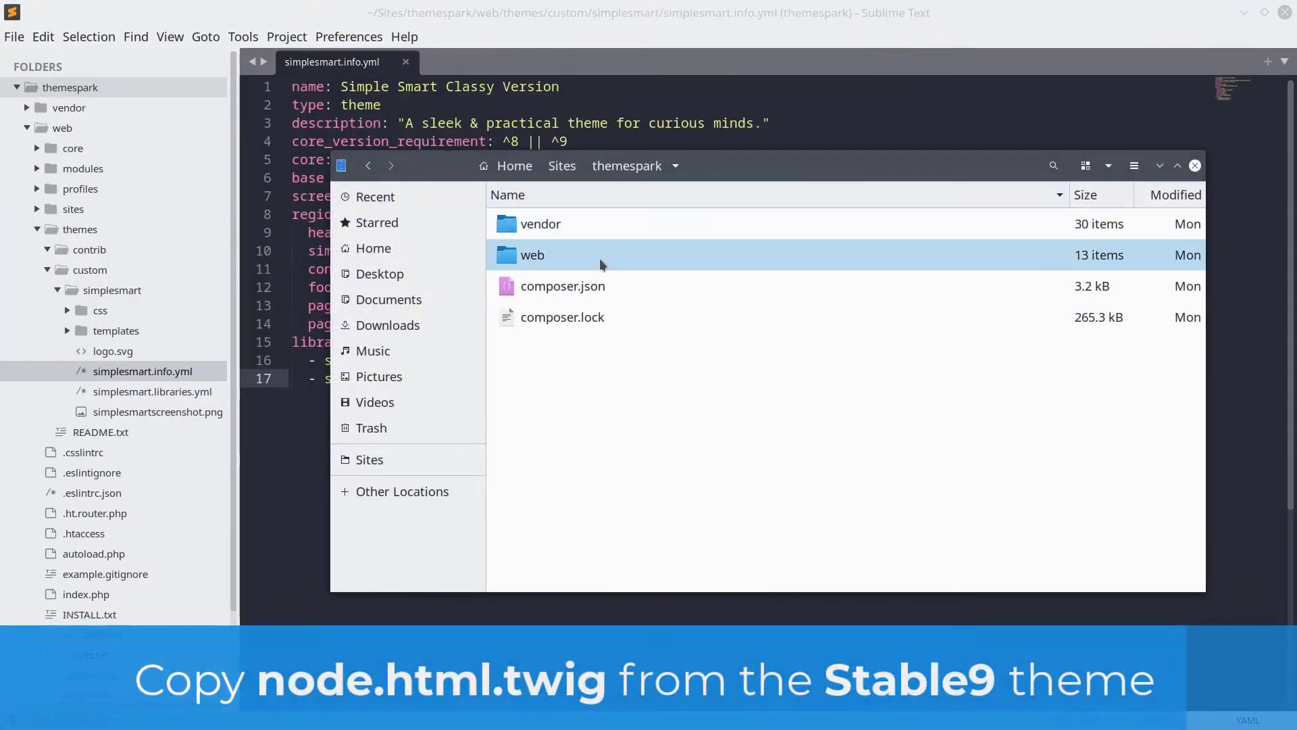
left_click(589, 231)
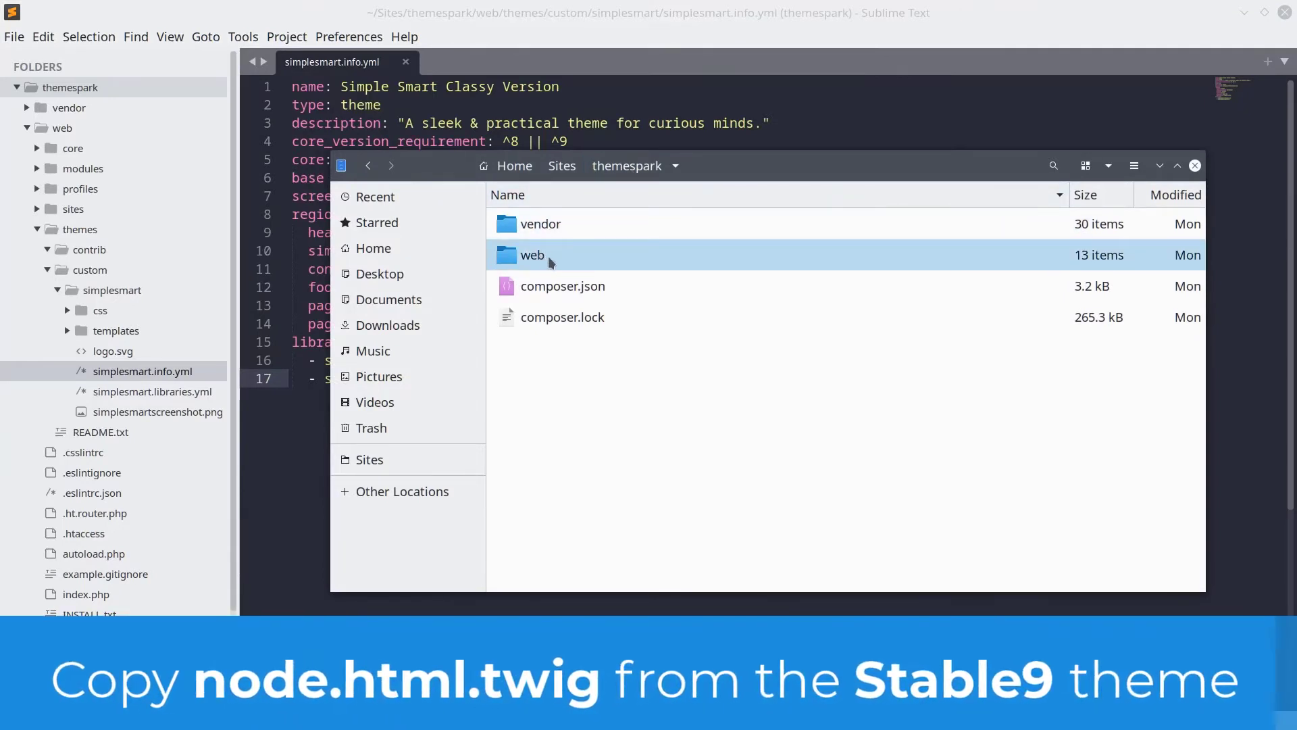
double_click(543, 256)
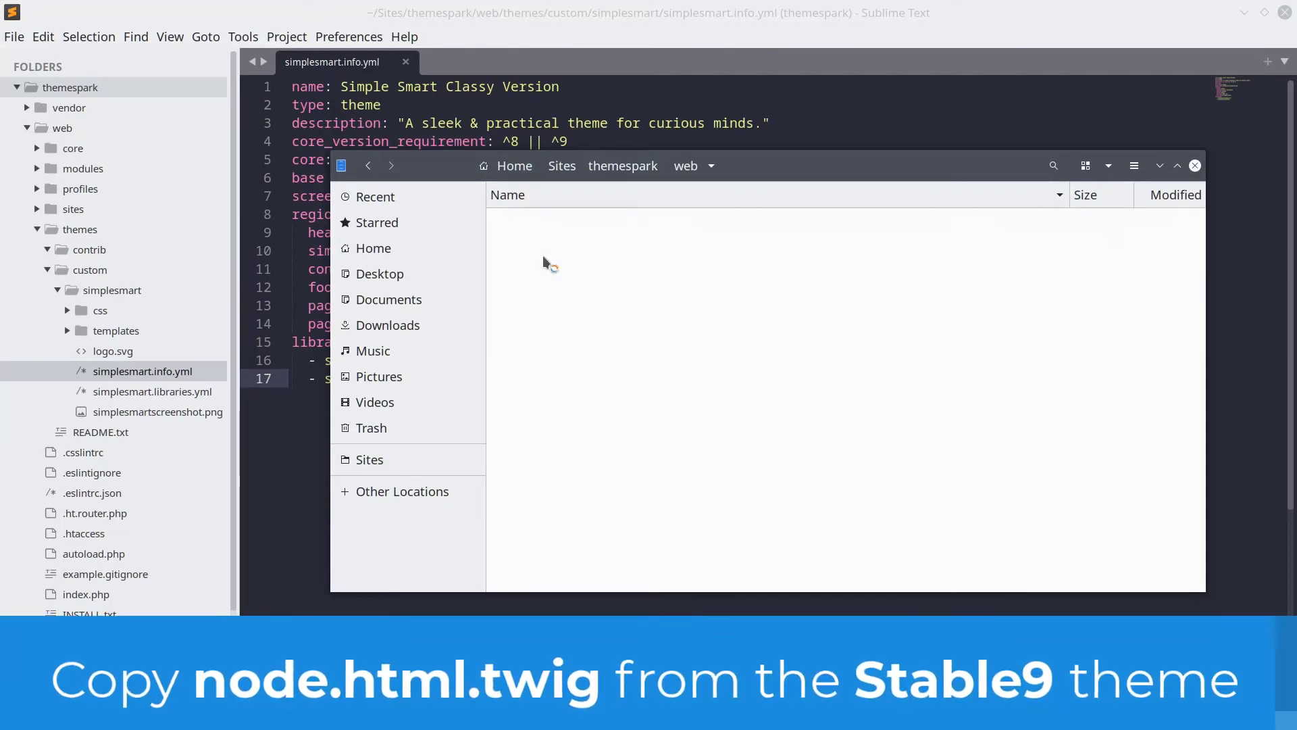
double_click(547, 226)
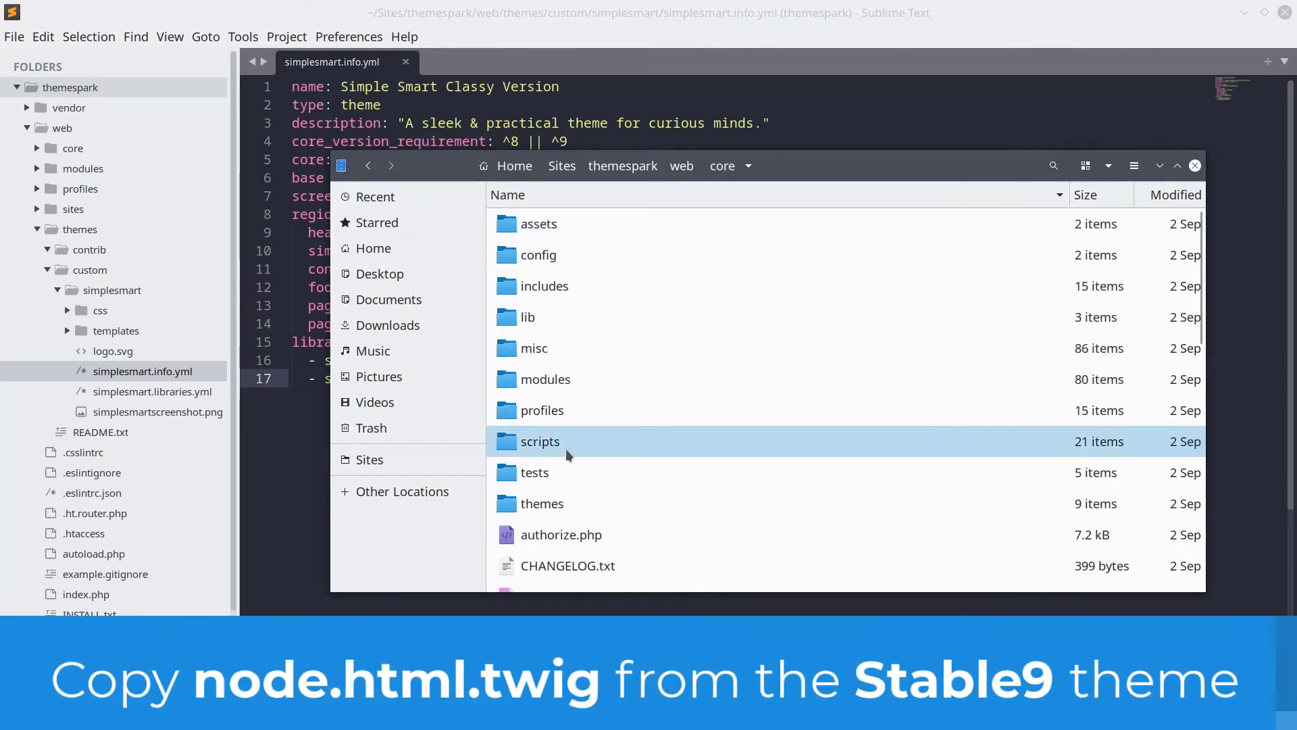
double_click(563, 505)
double_click(541, 295)
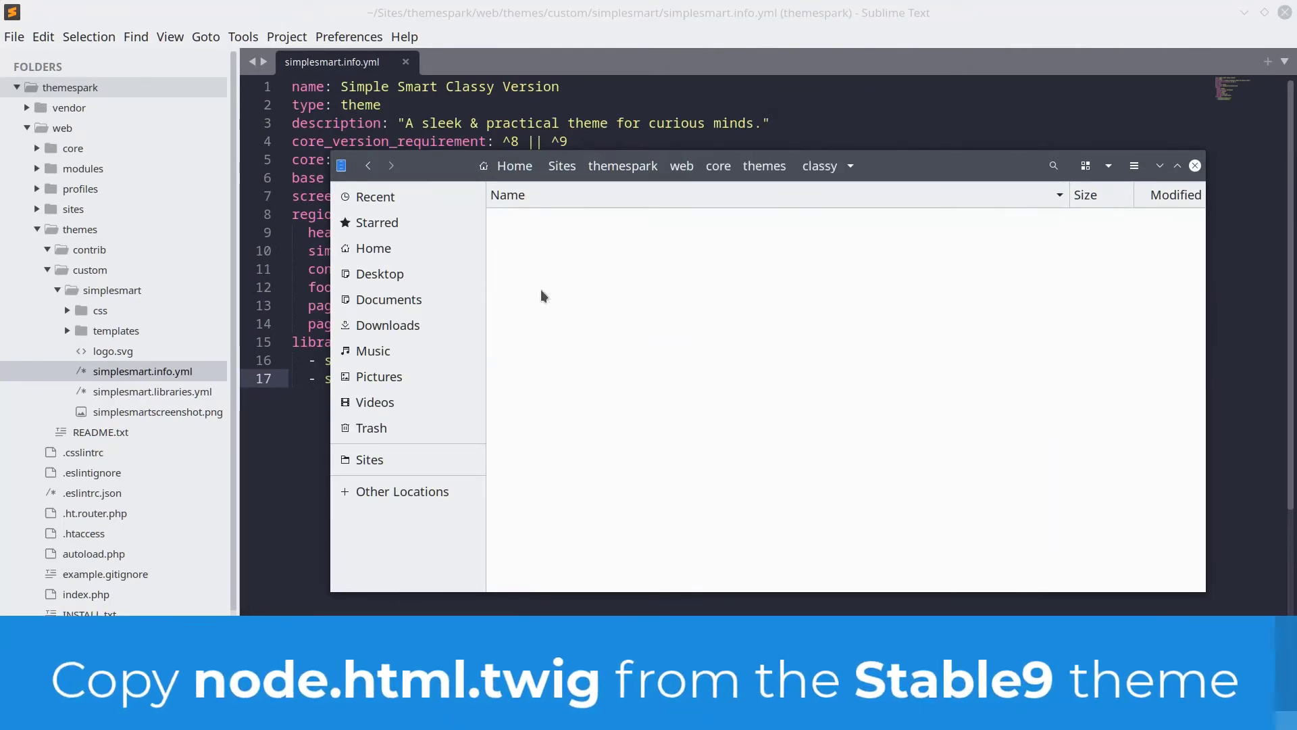
double_click(559, 302)
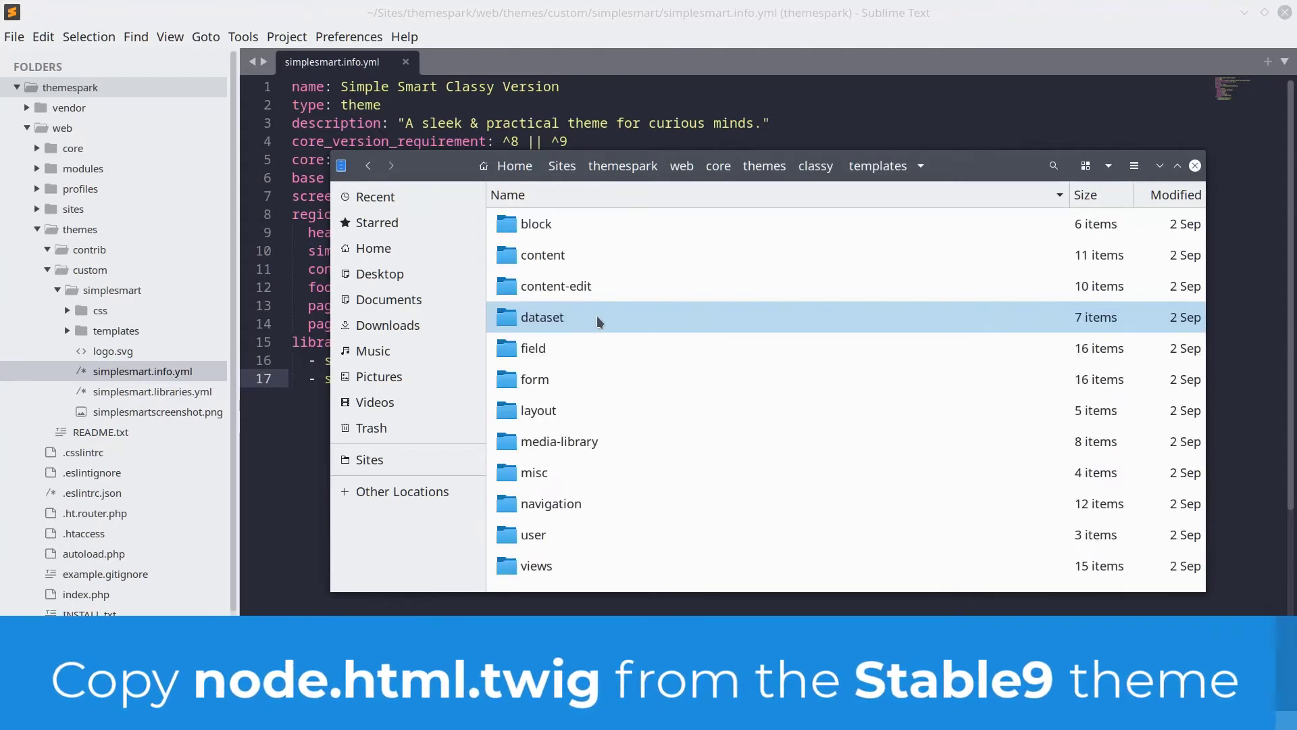
double_click(605, 255)
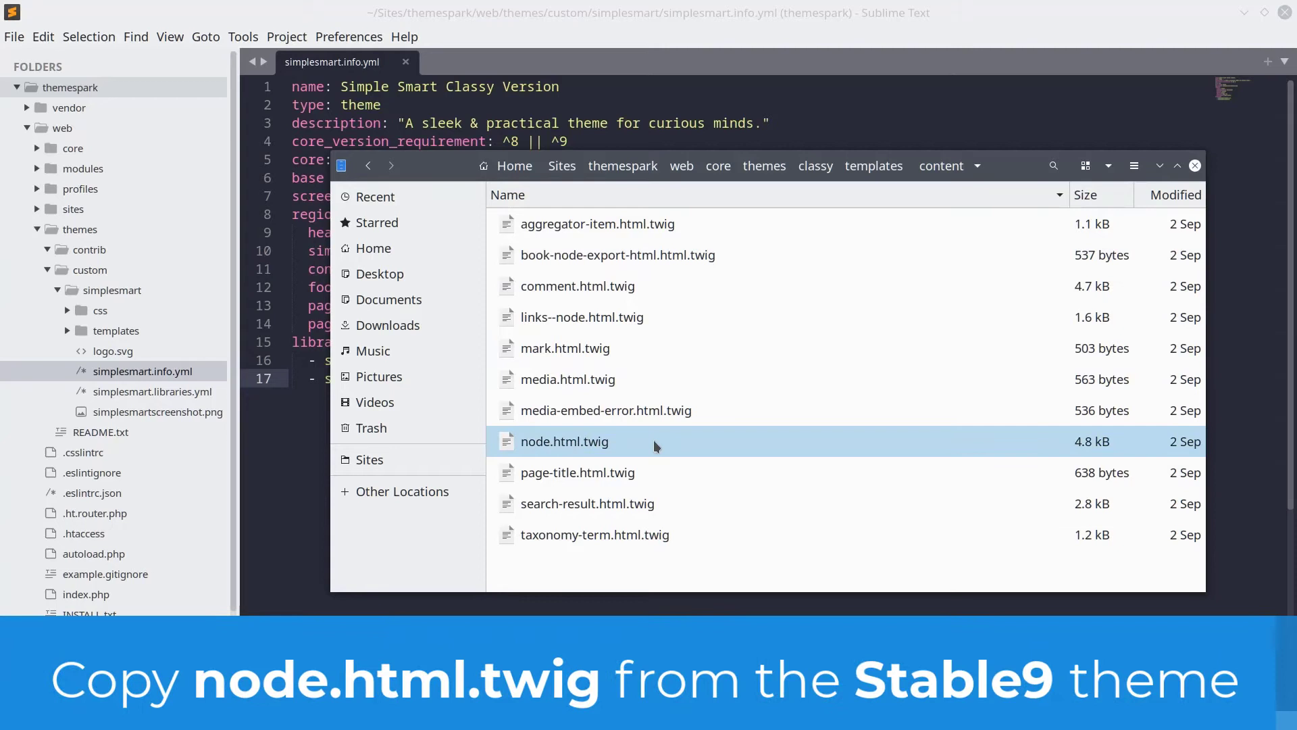
- Copy node.html.twig to the clipboard
right_click(655, 441)
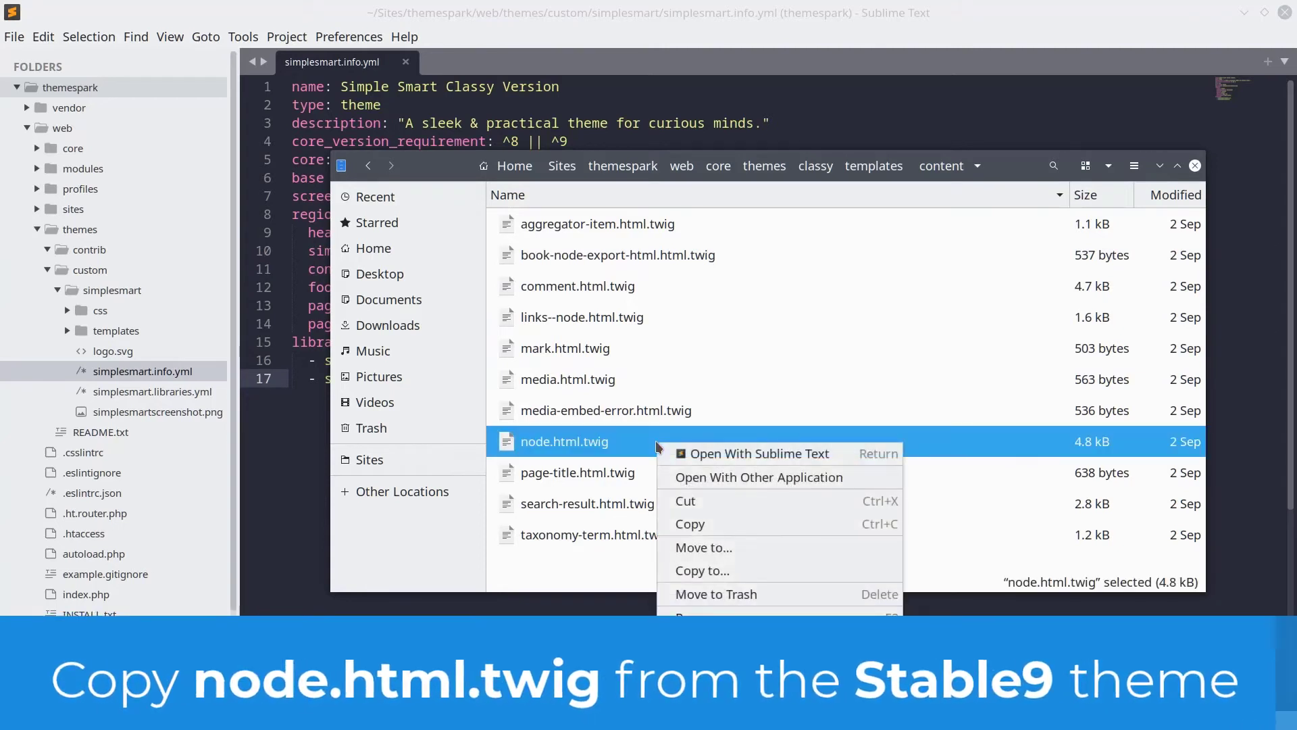
left_click(698, 526)
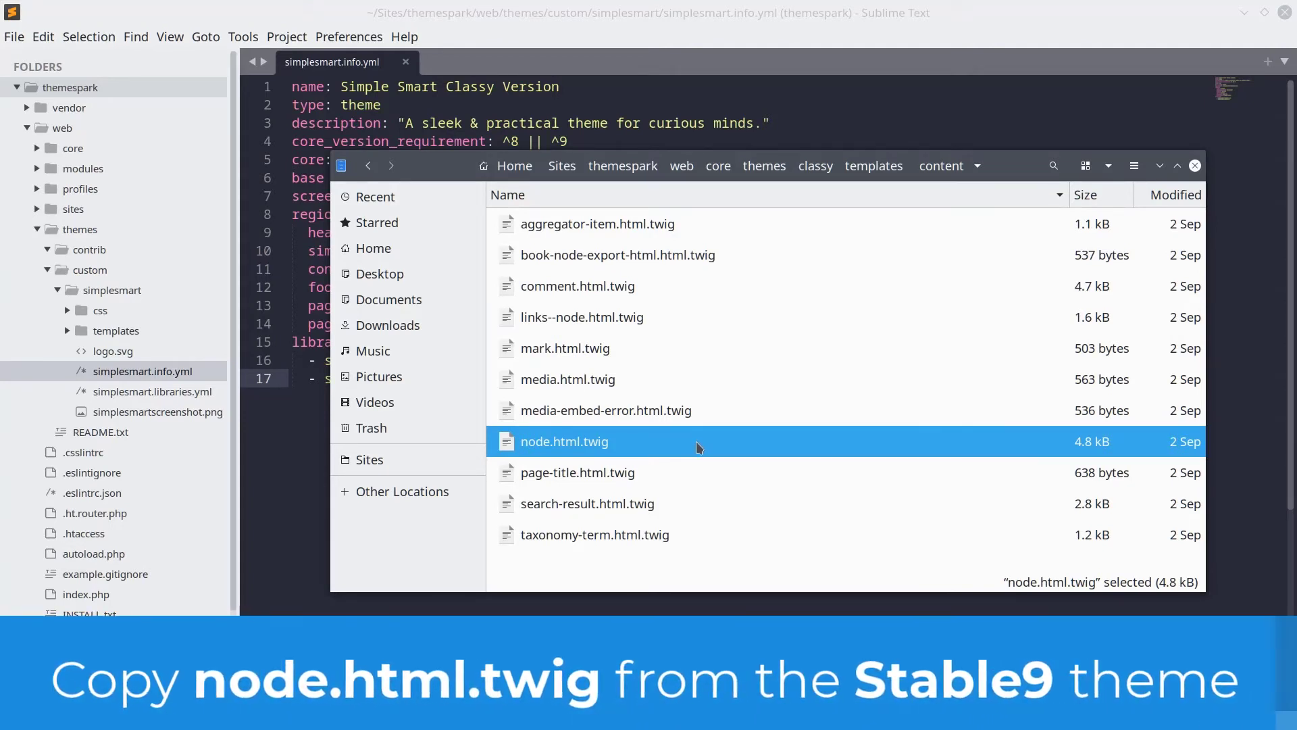
right_click(696, 442)
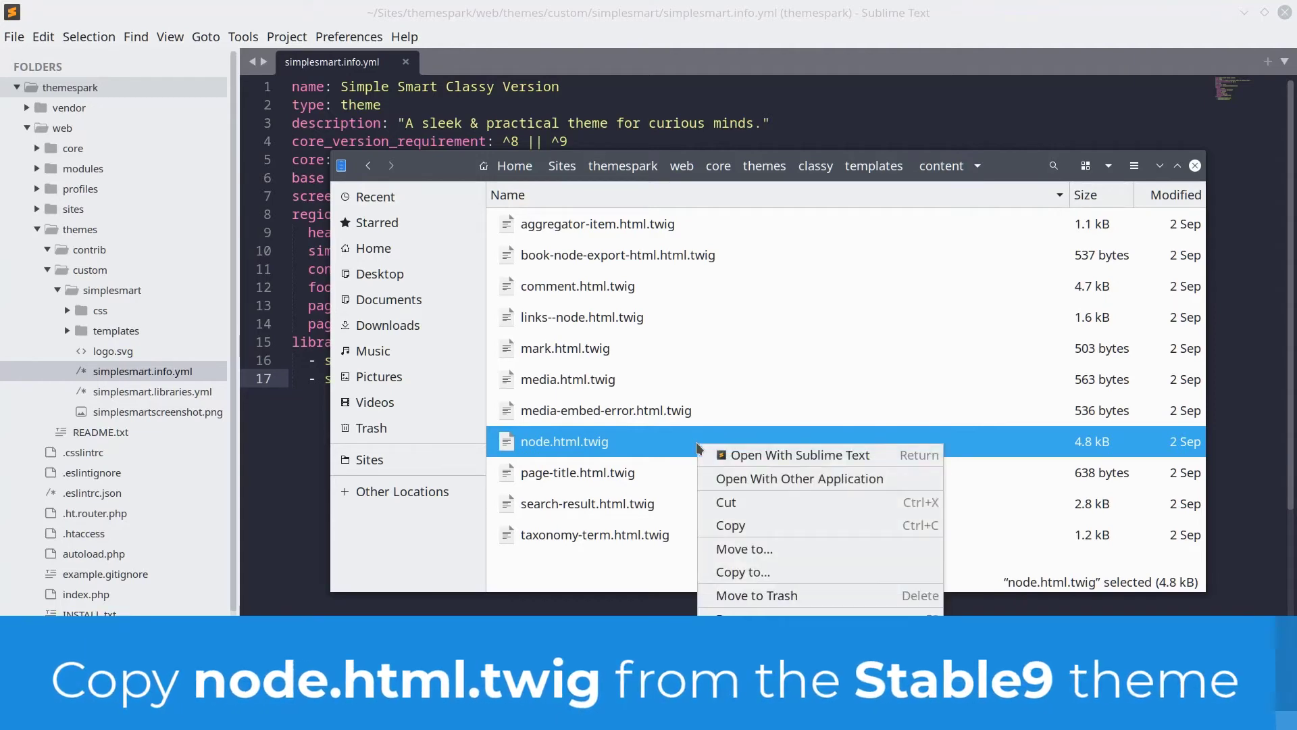
left_click(746, 519)
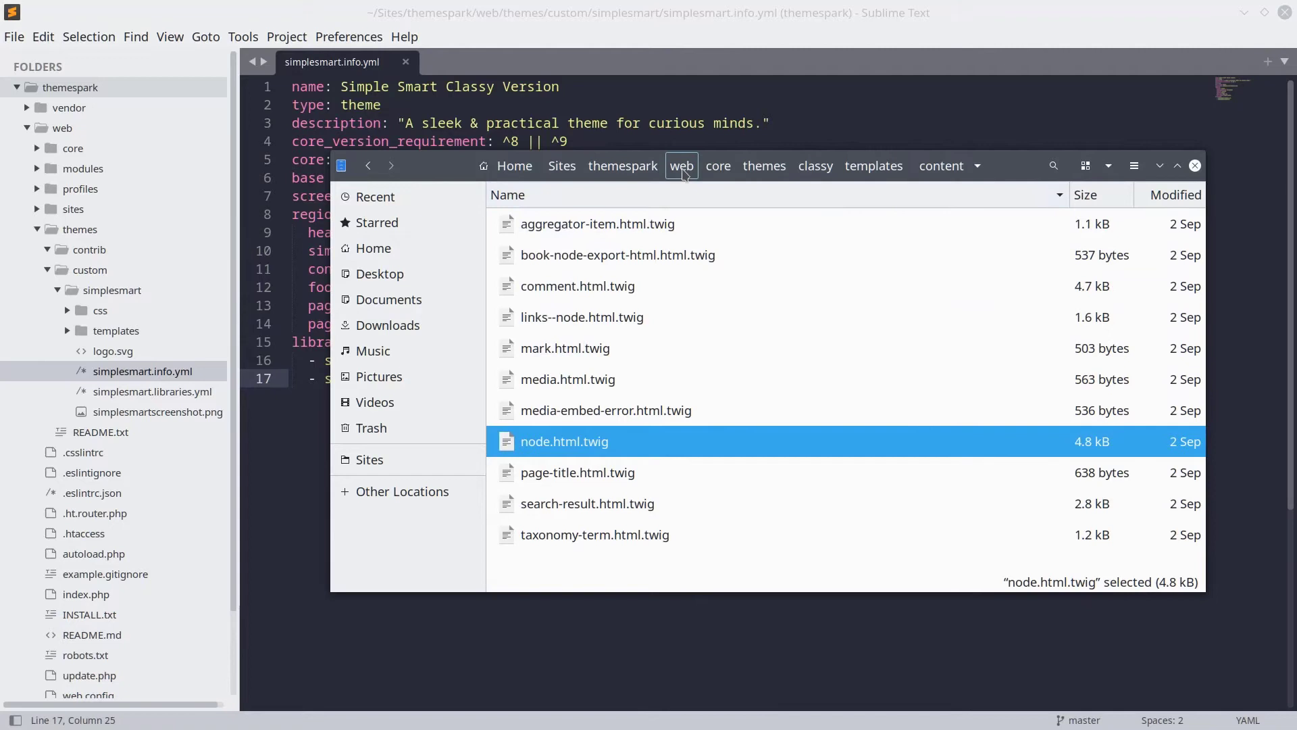
- Paste node.html.twig into web/themes/custom/simplesmart/templates and close the Files window
left_click(681, 166)
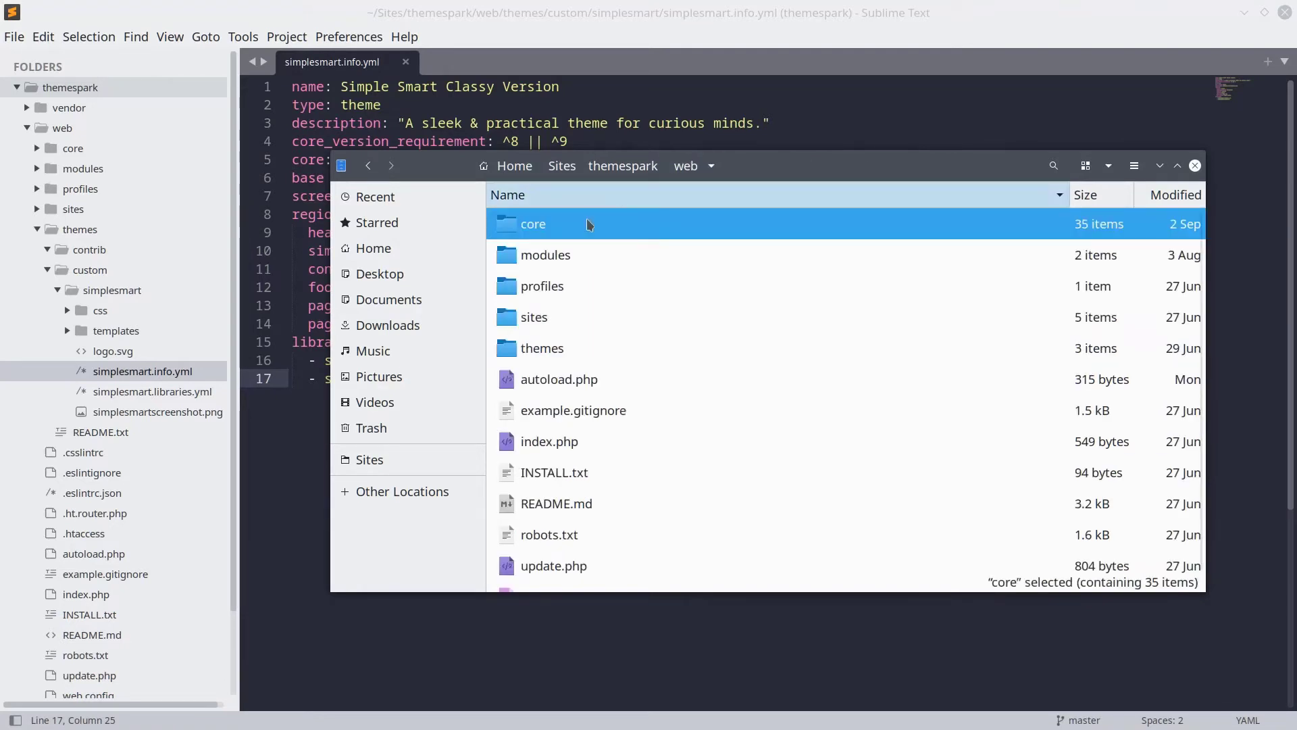
double_click(544, 348)
double_click(544, 251)
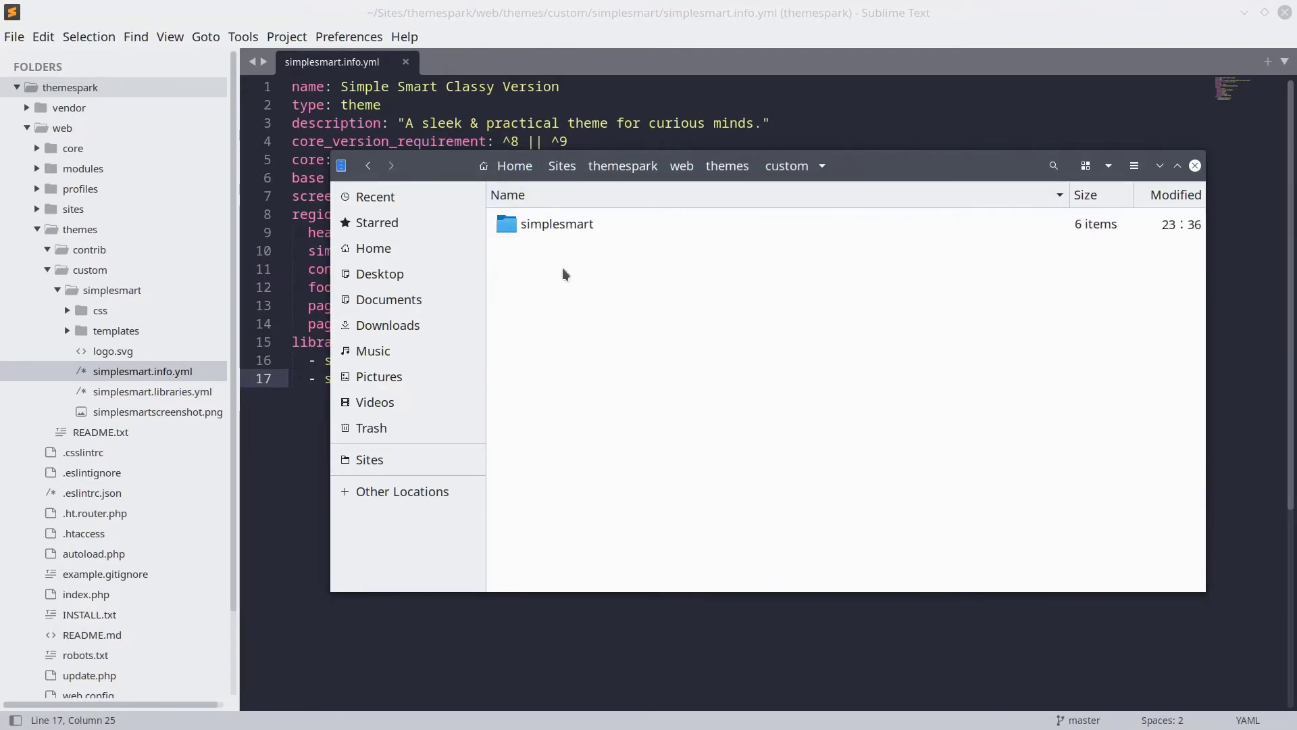
double_click(561, 225)
double_click(555, 254)
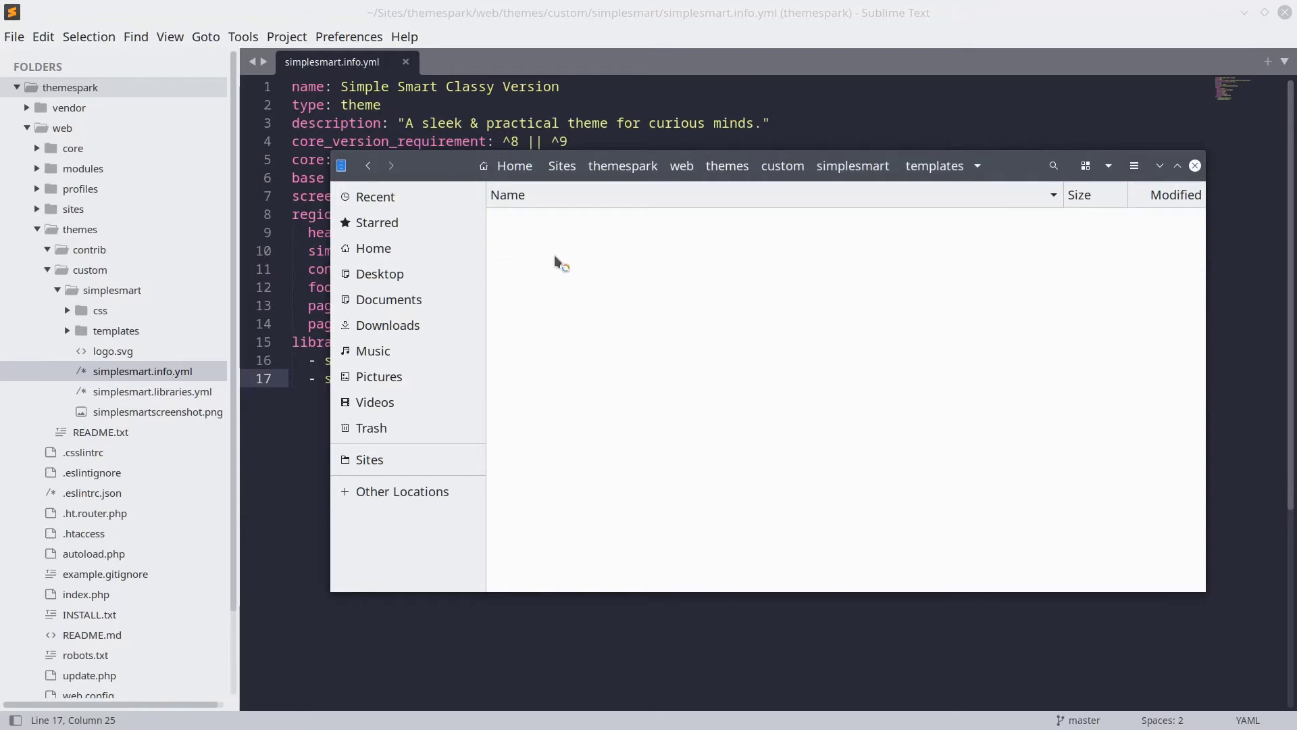
right_click(615, 431)
left_click(671, 466)
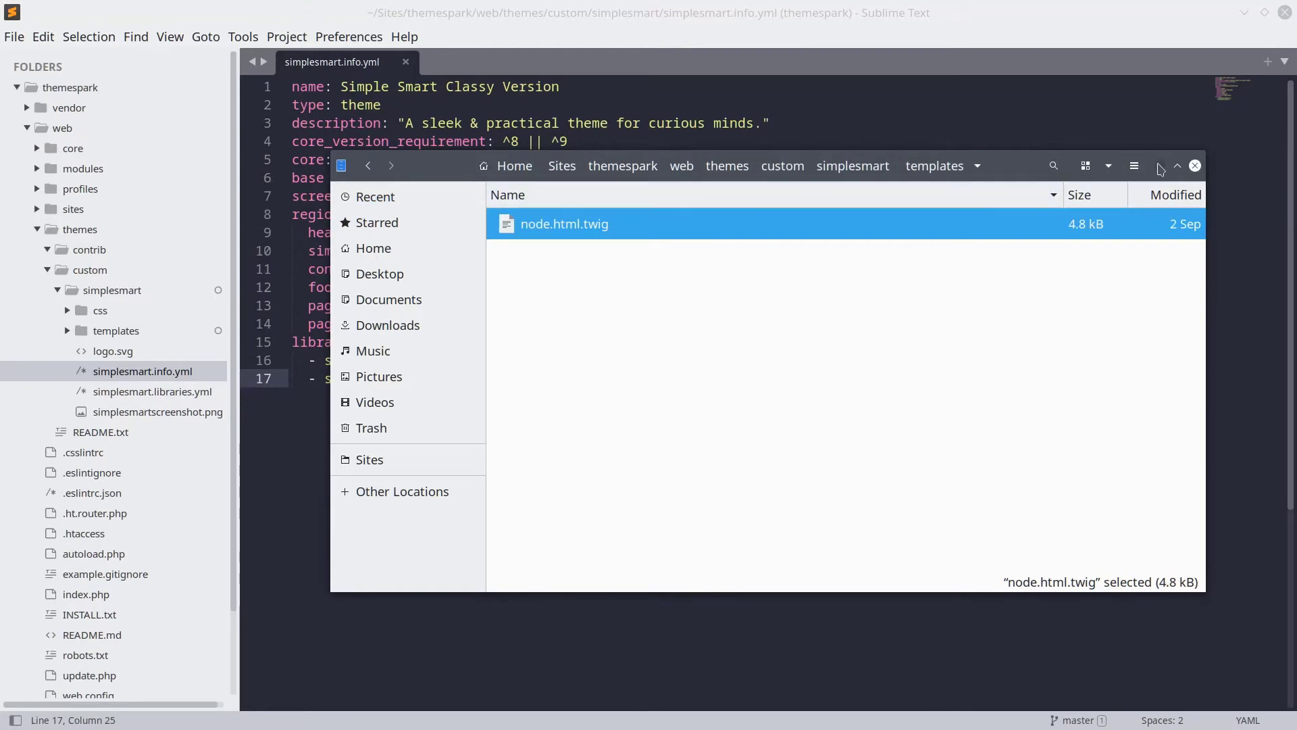
left_click(1196, 165)
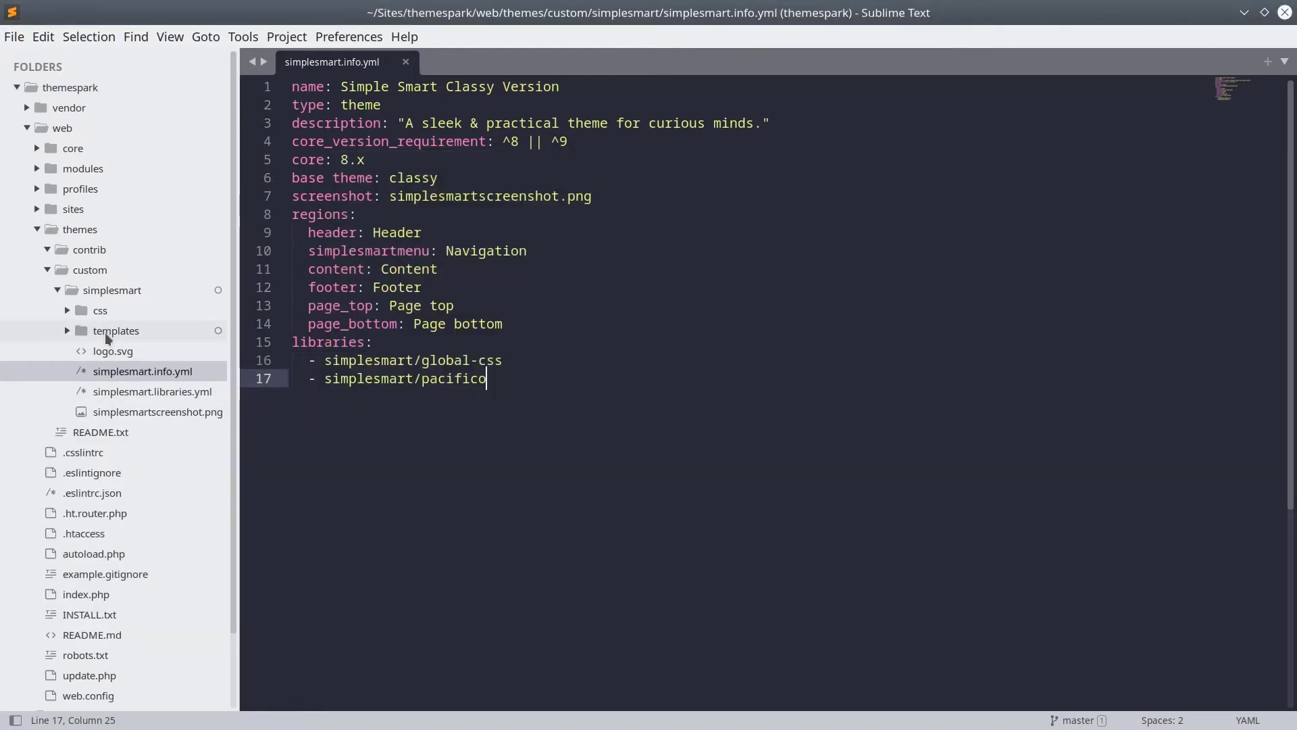
left_click(106, 333)
left_click(139, 351)
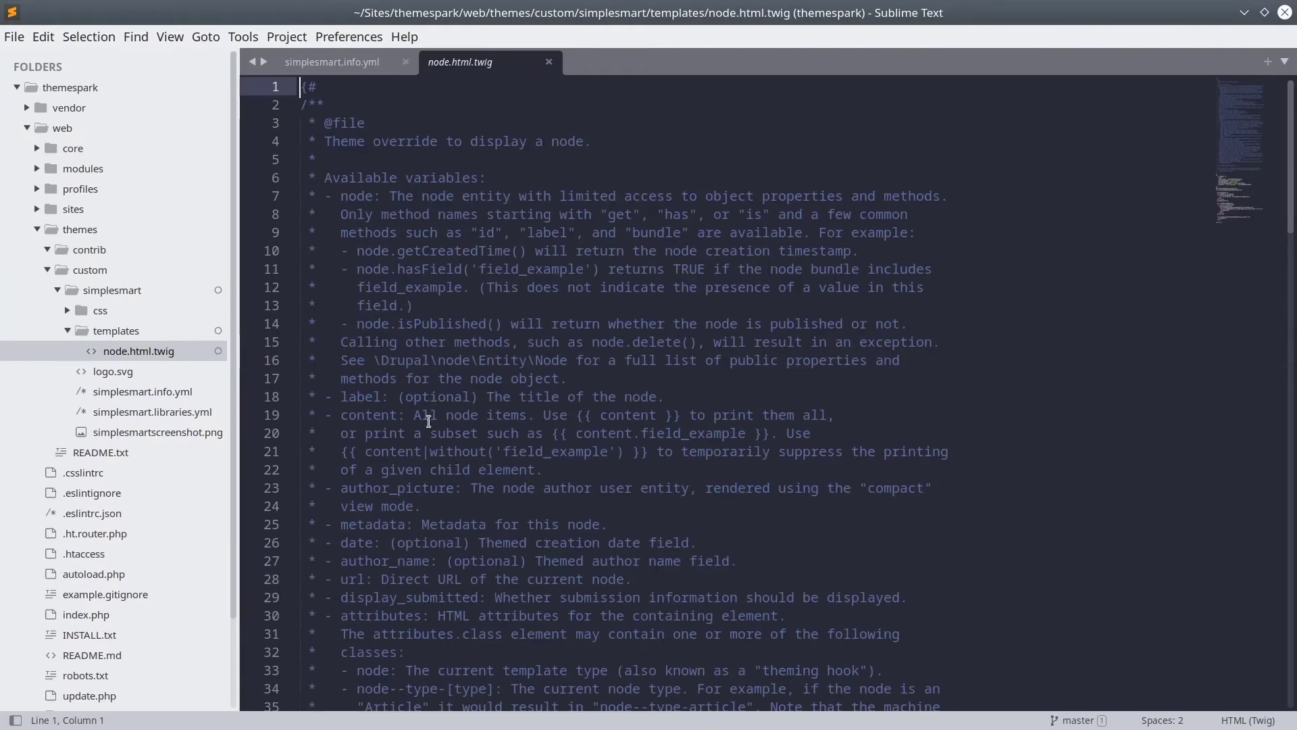
scroll(429, 418, "down", 6)
scroll(429, 418, "down", 4)
scroll(428, 419, "down", 5)
scroll(428, 419, "down", 4)
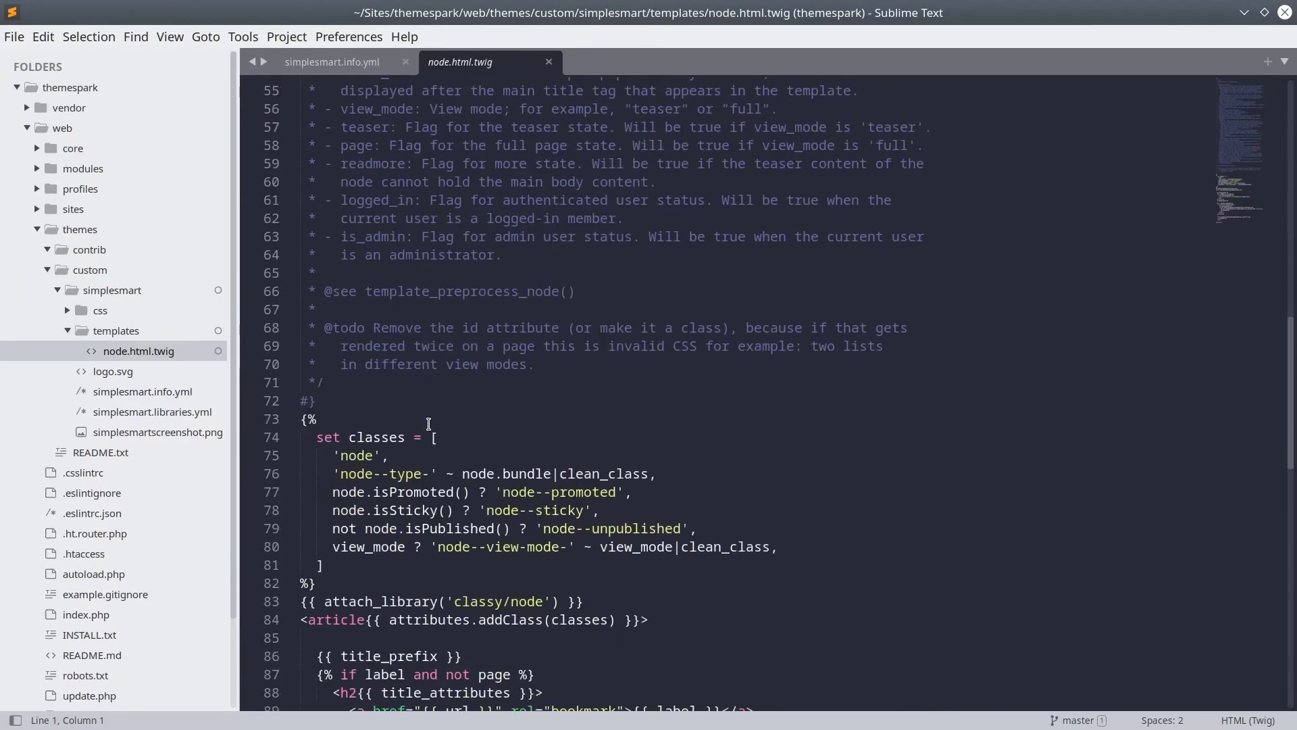
scroll(429, 419, "down", 3)
scroll(429, 418, "down", 3)
scroll(429, 419, "down", 2)
scroll(434, 433, "down", 3)
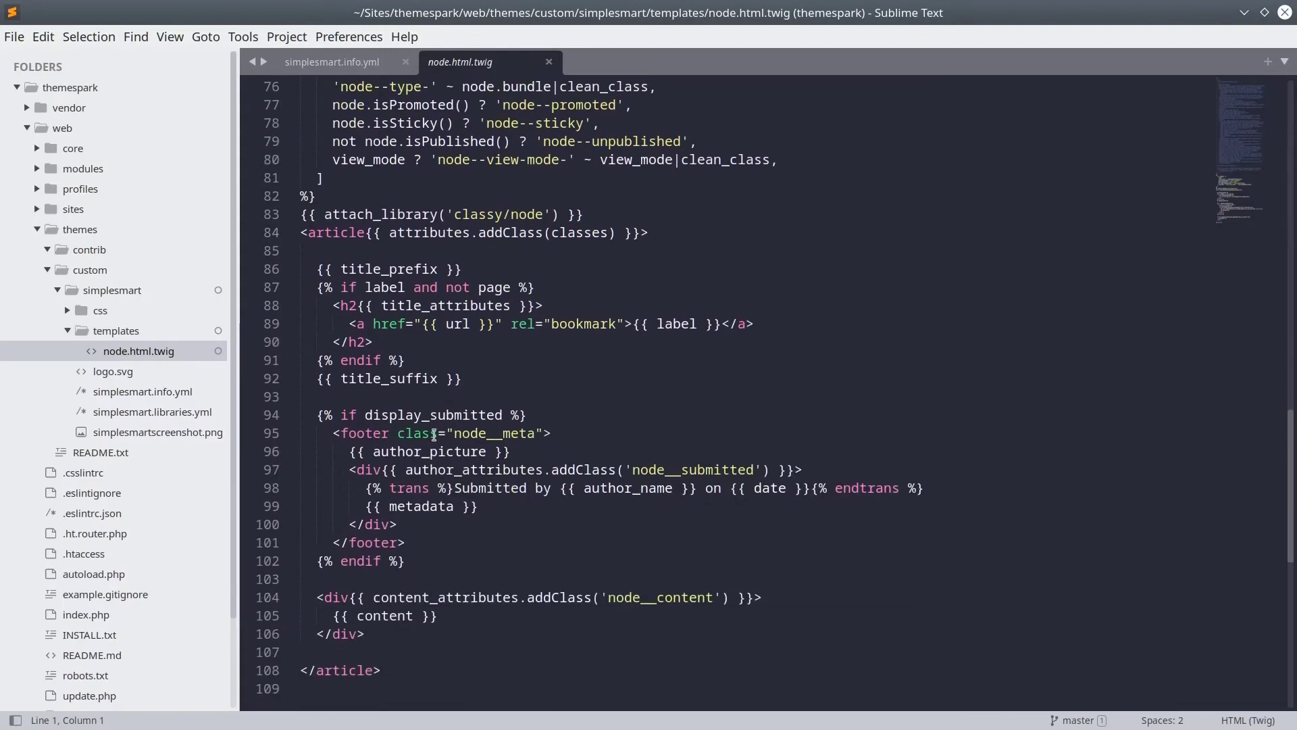
scroll(434, 434, "down", 2)
scroll(434, 432, "up", 2)
double_click(409, 379)
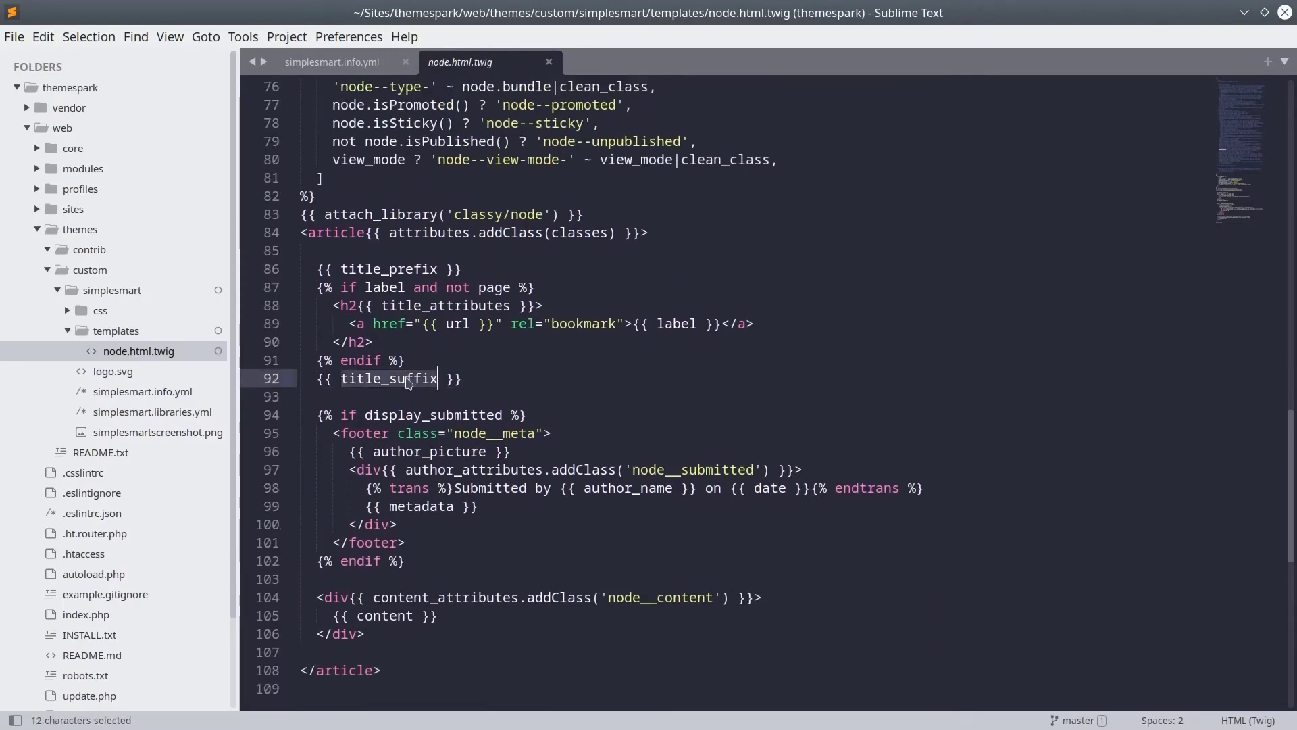
left_click(409, 379)
left_click(385, 379)
double_click(370, 388)
left_click(370, 386)
left_click(421, 383)
double_click(421, 383)
left_click(392, 380)
double_click(393, 380)
left_click(389, 379)
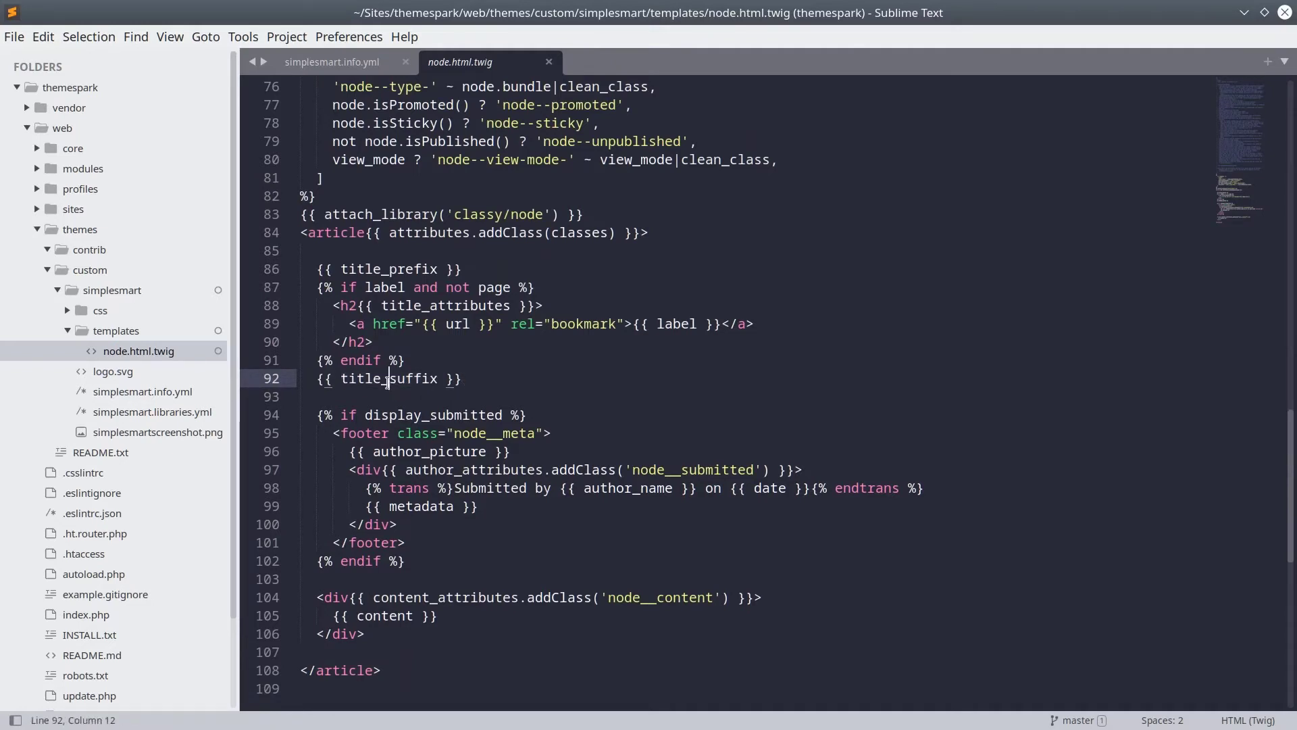
double_click(388, 379)
left_click(416, 388)
left_click(492, 382)
- Add '<h1>I am a Node!</h1>' on line 93 under title_suffix, then review the new markup
key("Return")
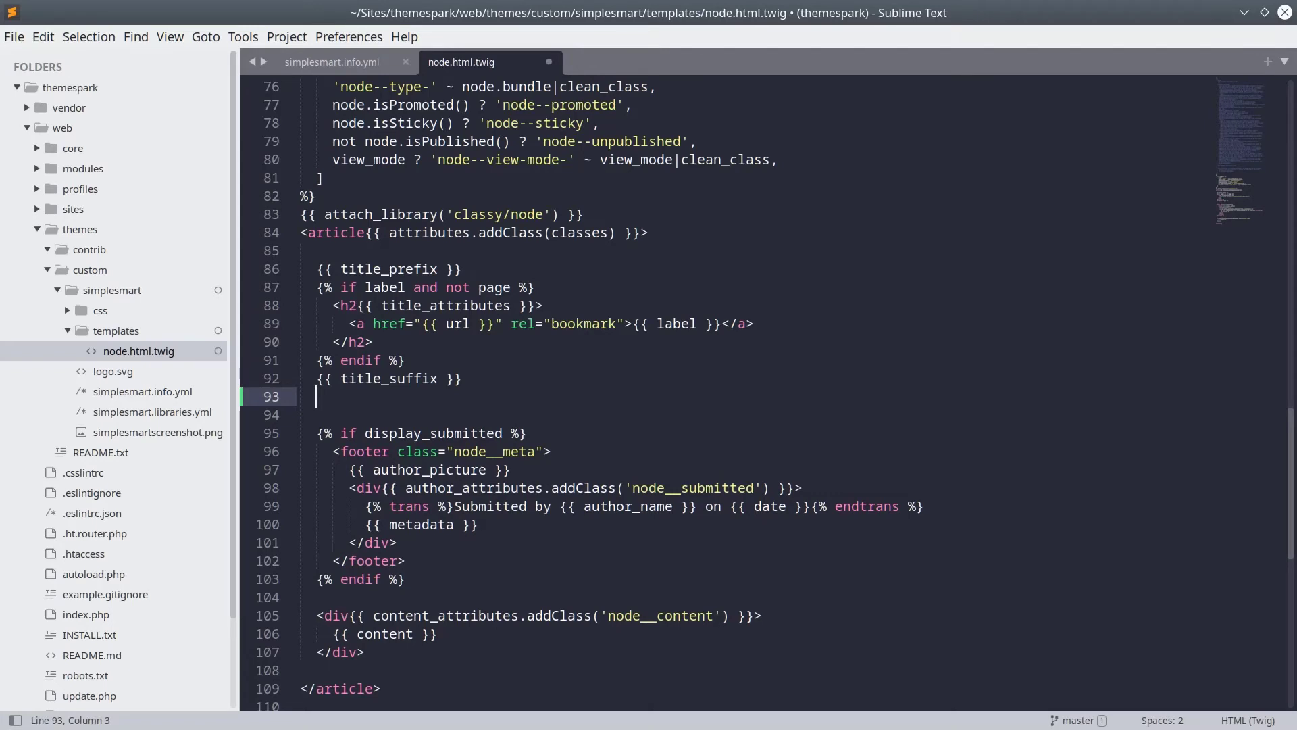
type("<")
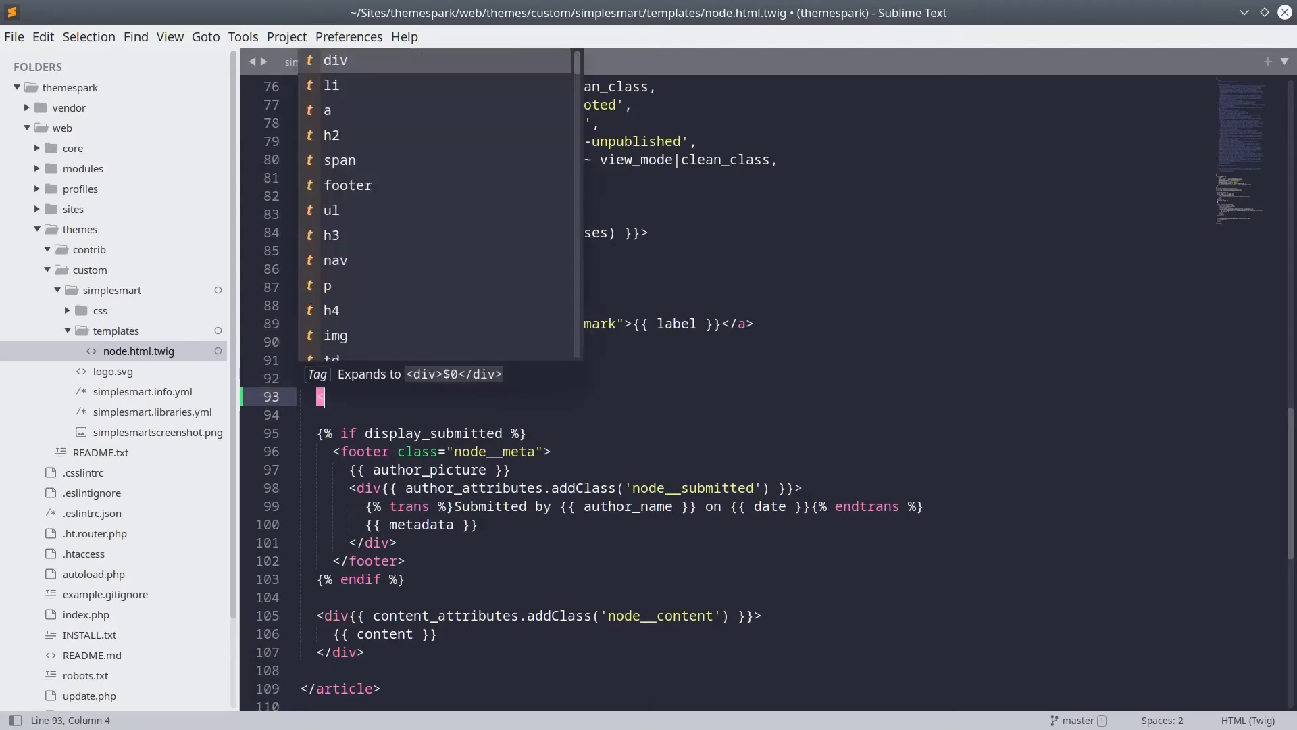
type("h1>")
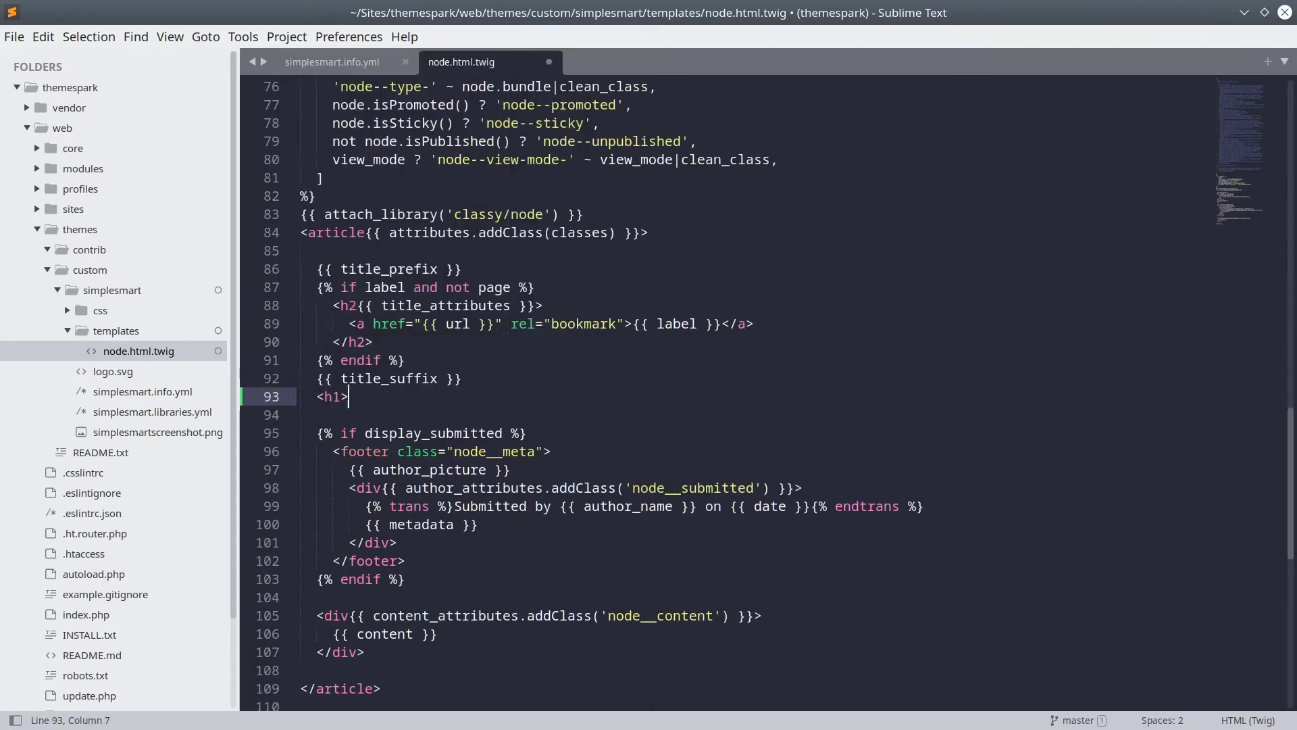
type("</")
key("Left")
key("Left")
key("Left")
type("I am a ")
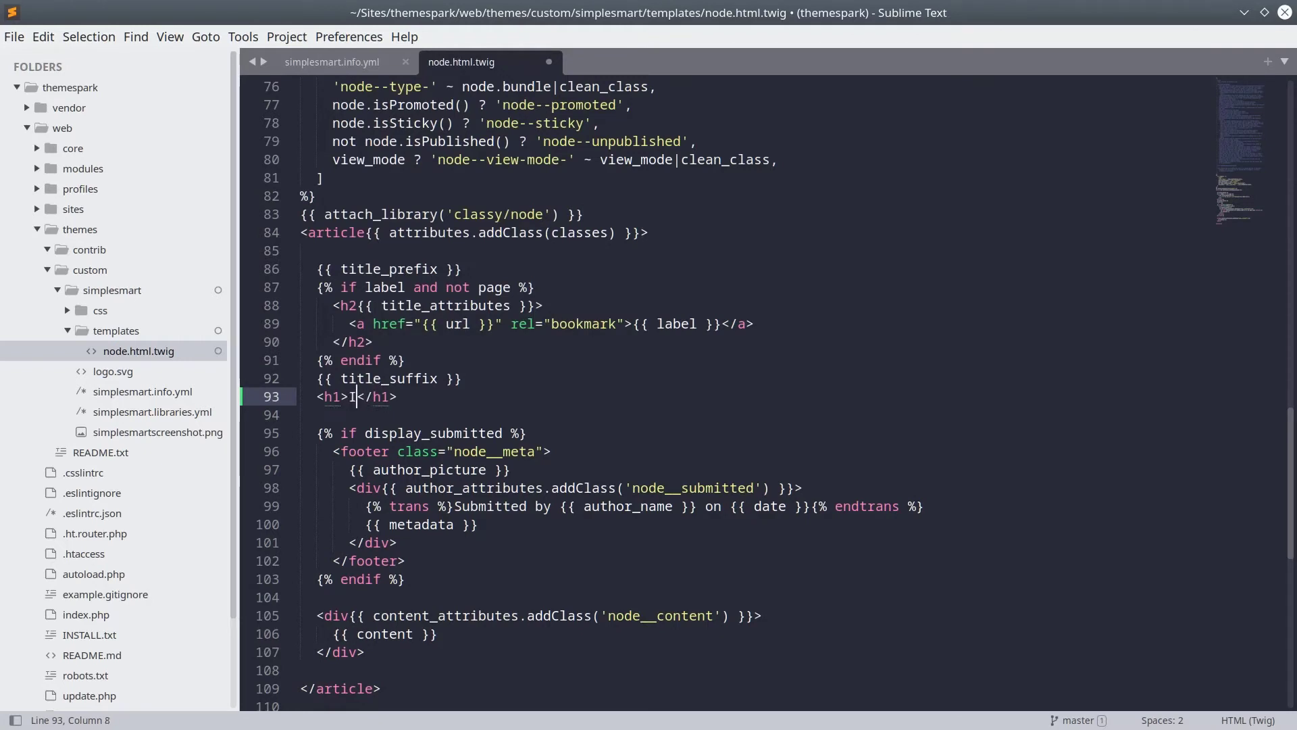
type("Node!")
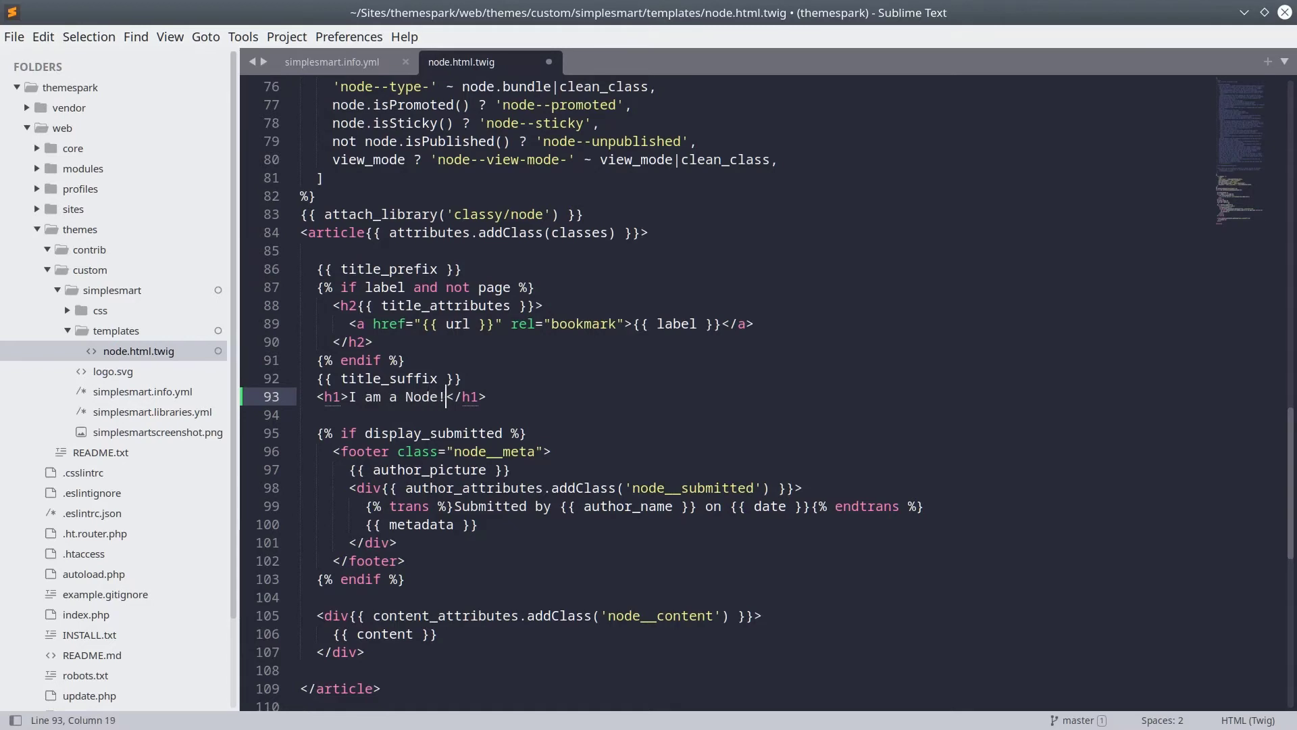
triple_click(414, 396)
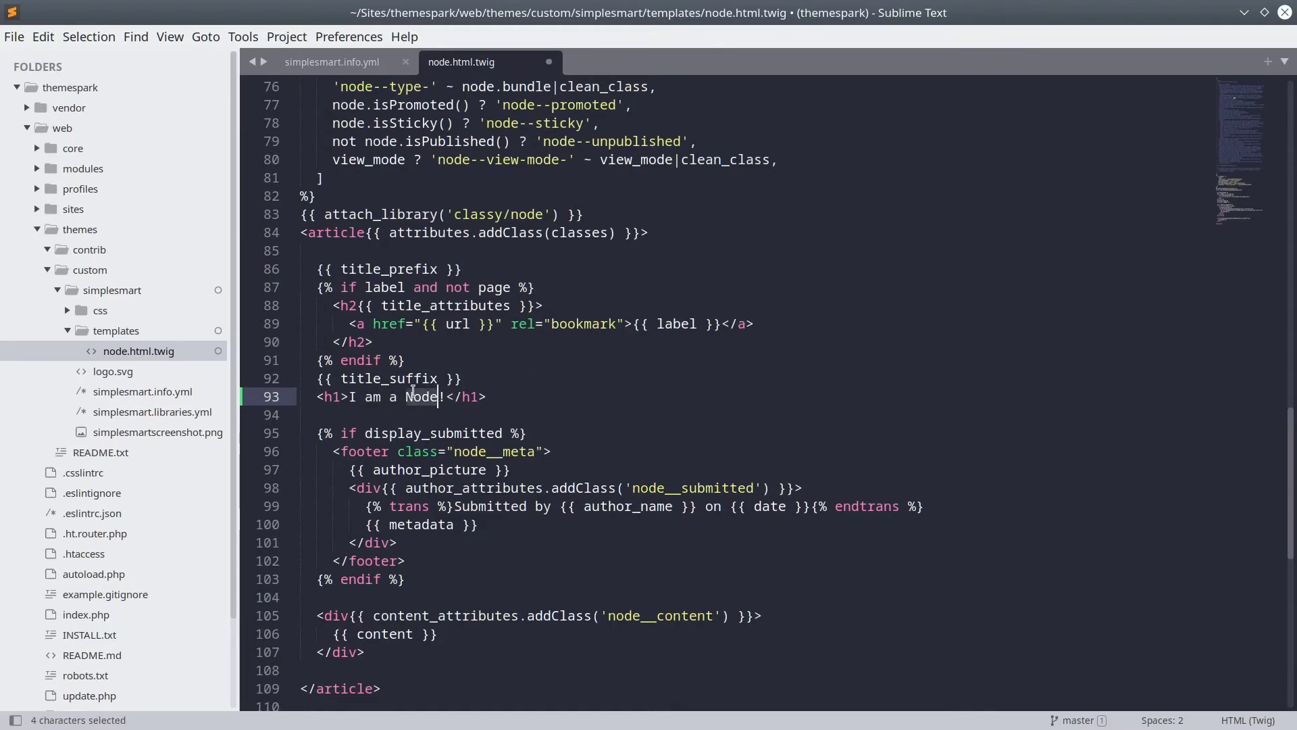
left_click(470, 396)
left_click_drag(487, 397, 231, 404)
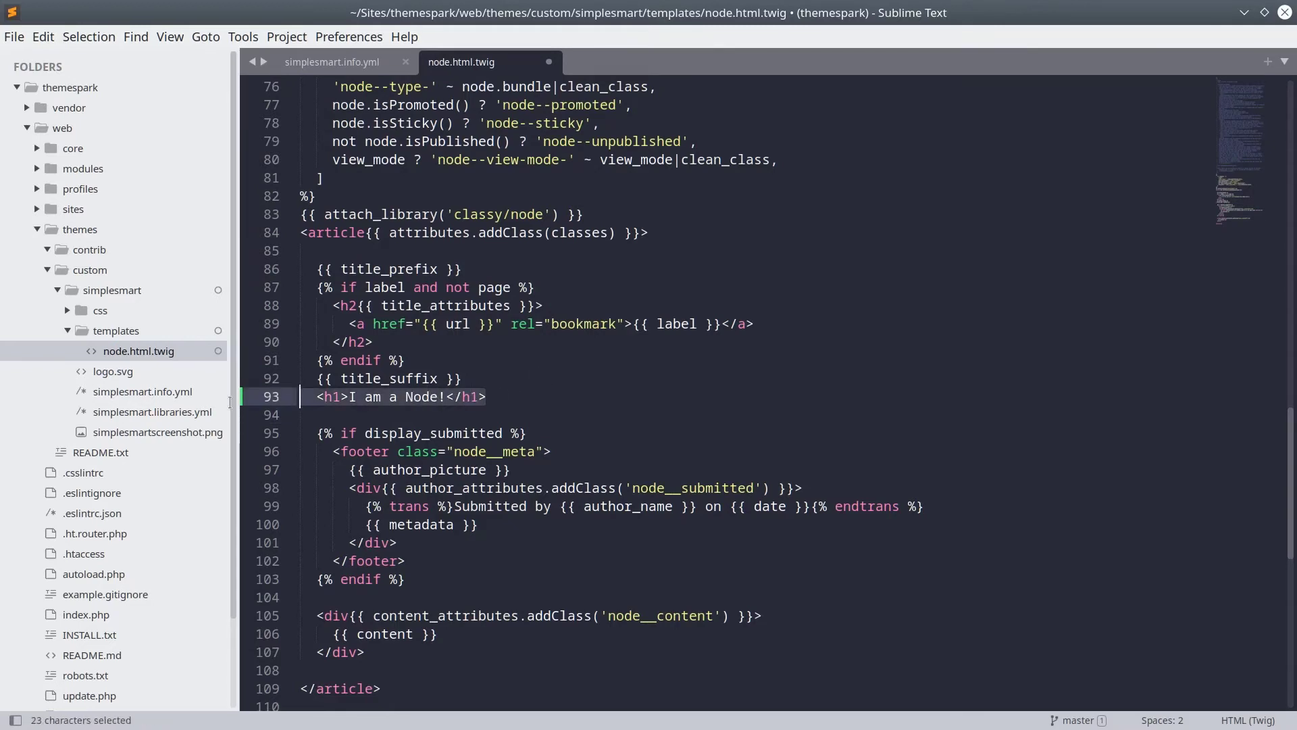
left_click(515, 398)
left_click_drag(516, 396, 285, 393)
left_click(486, 400)
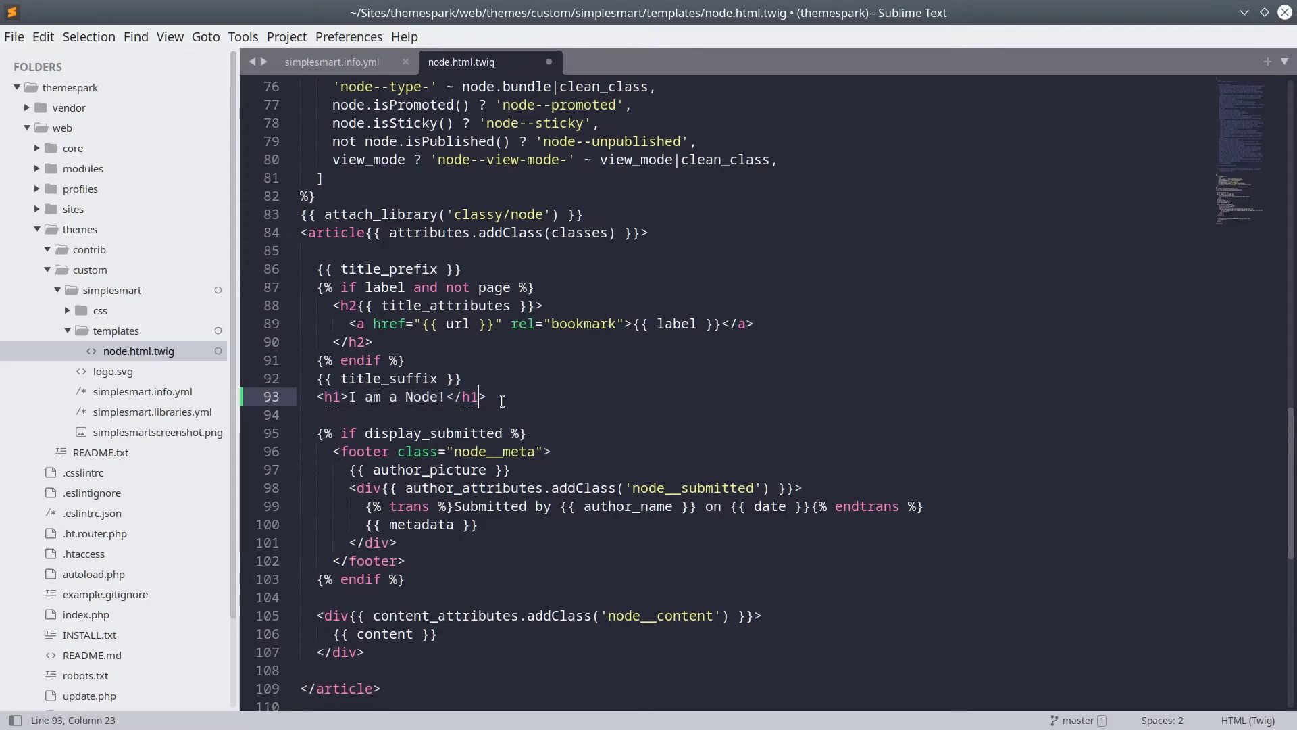
- Save node.html.twig and switch to the Beach Wisdom article in the browser
left_click(14, 38)
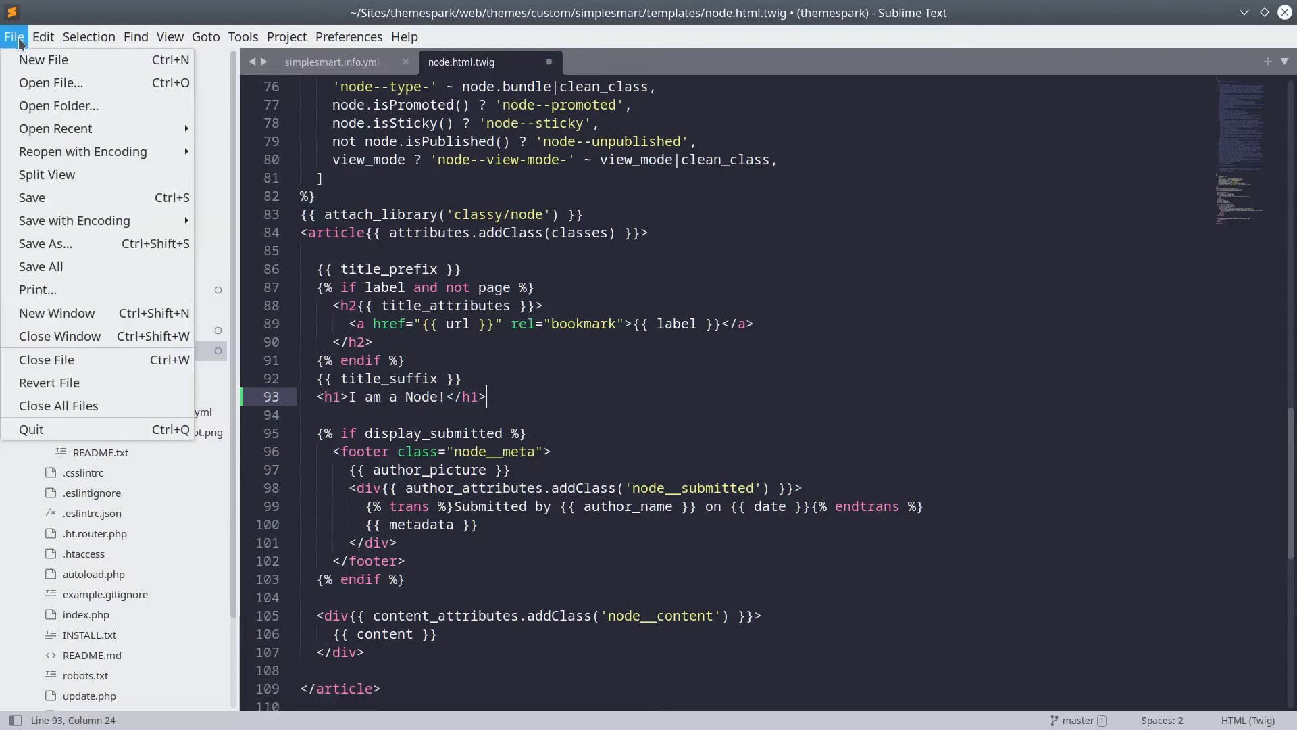
left_click(31, 197)
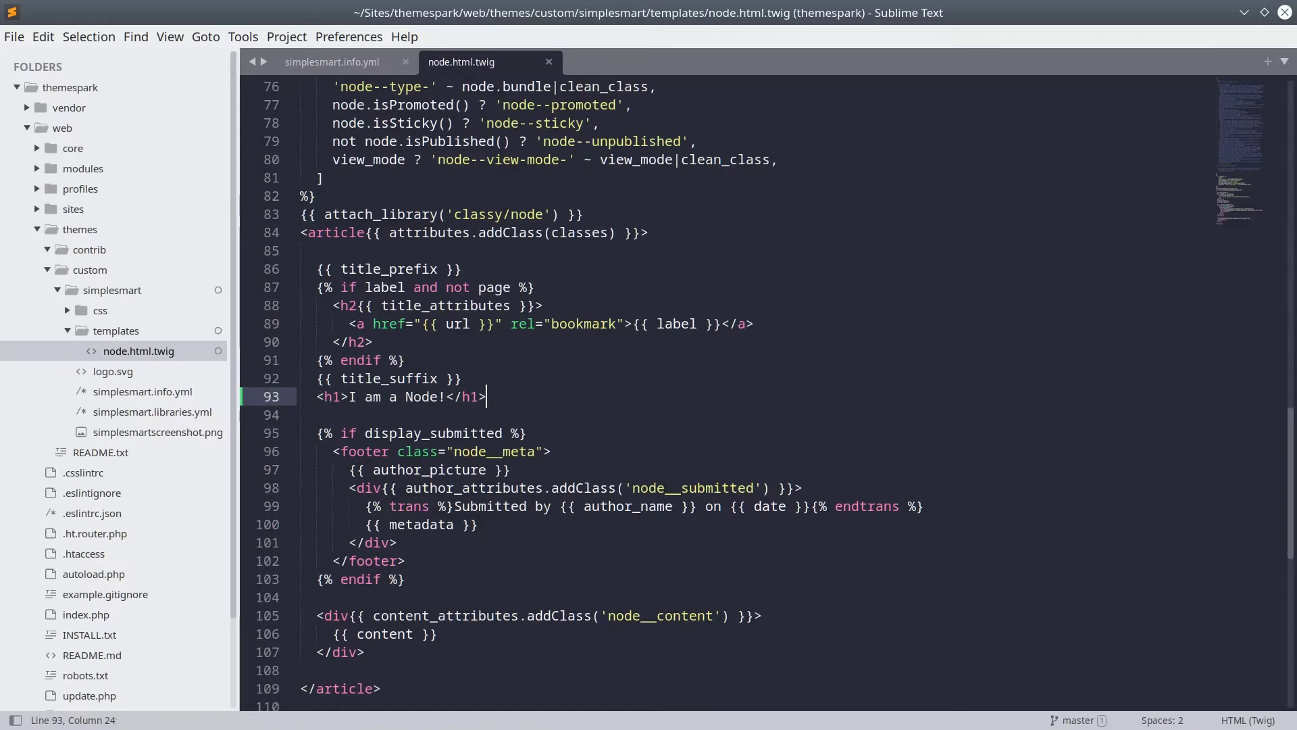
key("alt+Tab")
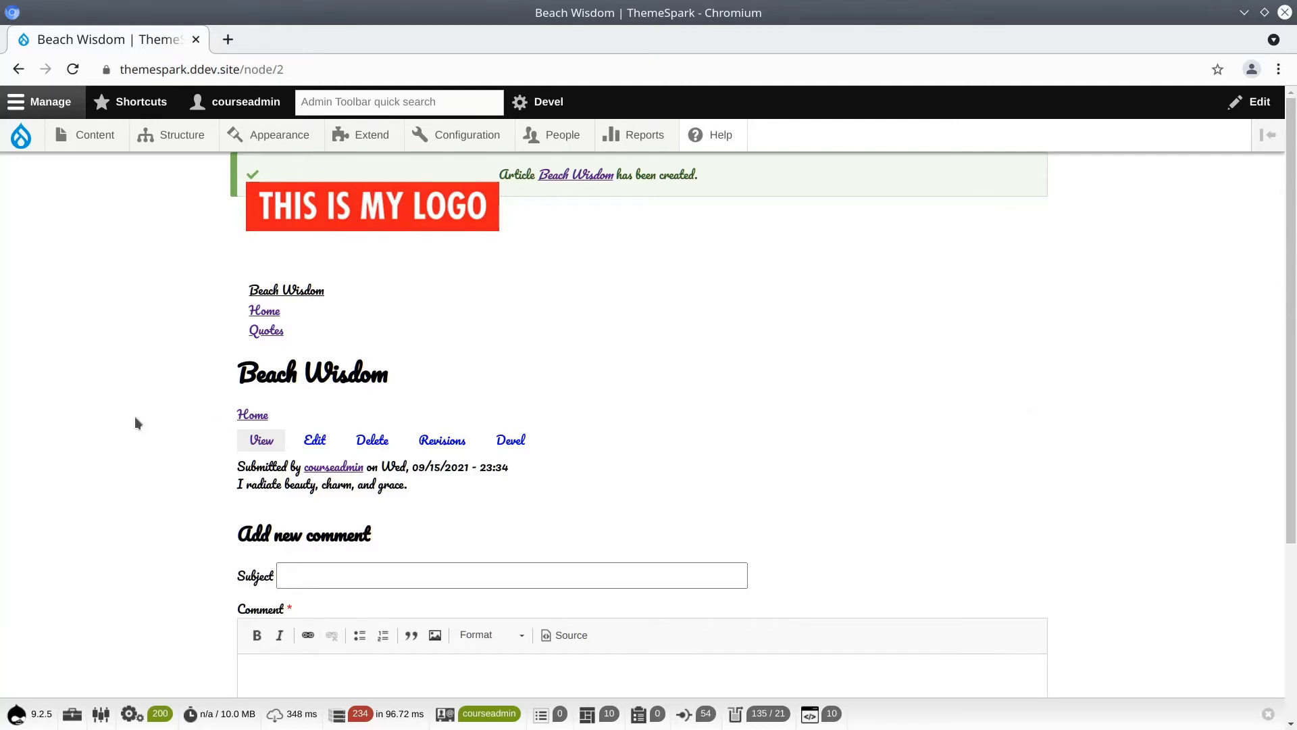
mouse_move(20, 135)
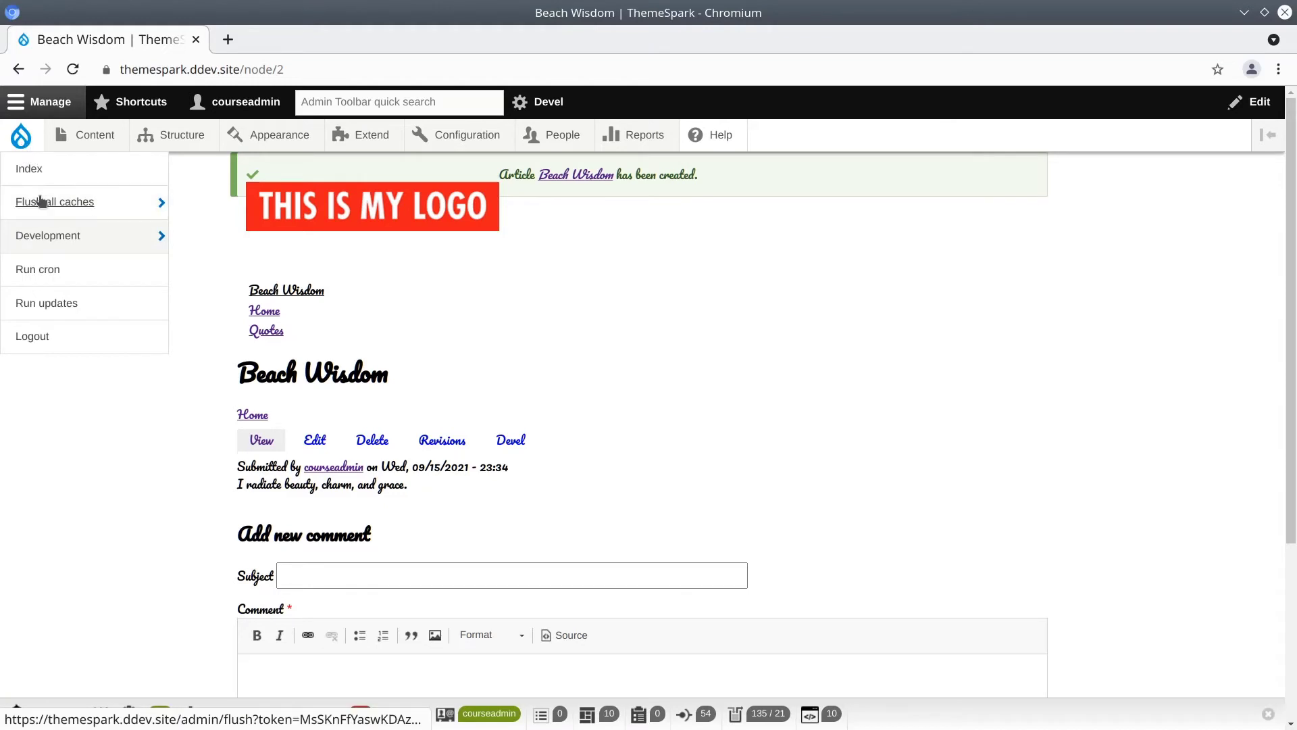
- Flush all Drupal caches and highlight the article's new 'I am a Node!' heading
left_click(56, 202)
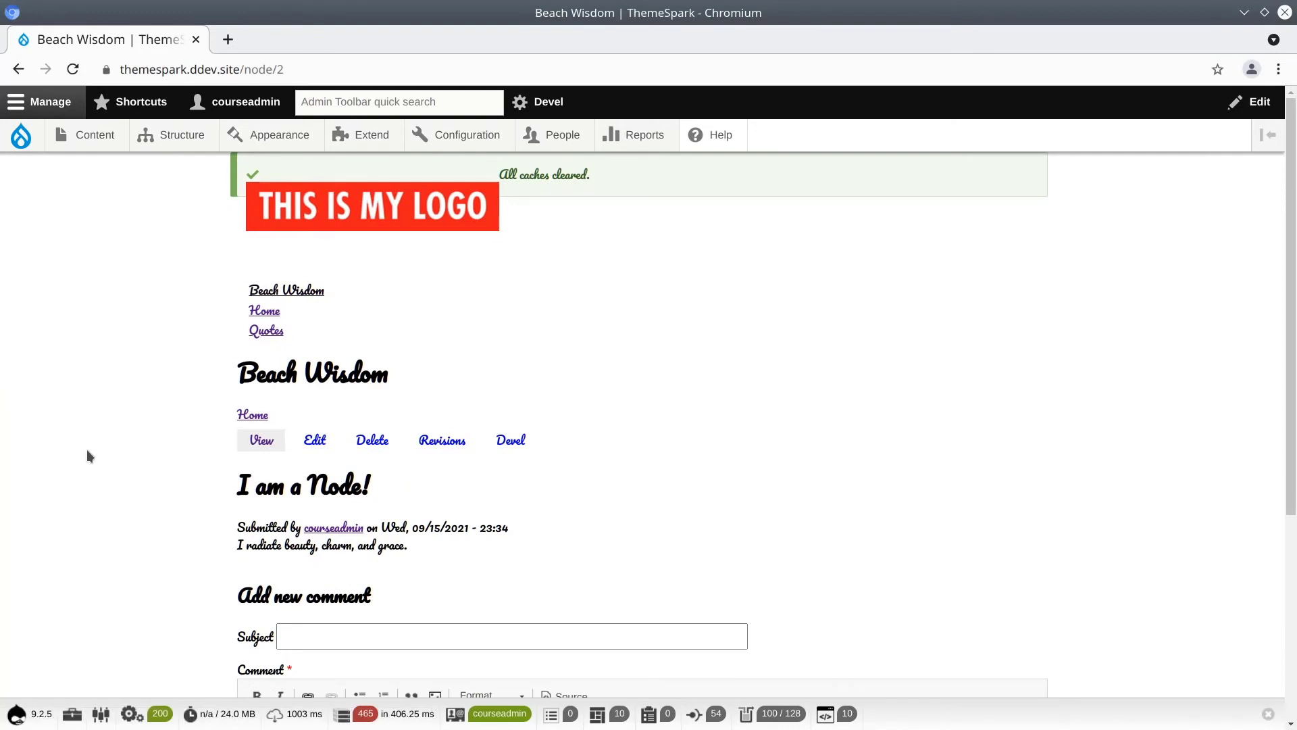
left_click_drag(237, 484, 373, 487)
left_click(409, 489)
- Repeatedly select and deselect the Beach Wisdom 'I am a Node!' heading to inspect it
triple_click(411, 490)
left_click(411, 490)
triple_click(410, 490)
left_click(414, 489)
triple_click(425, 490)
left_click(425, 490)
triple_click(425, 490)
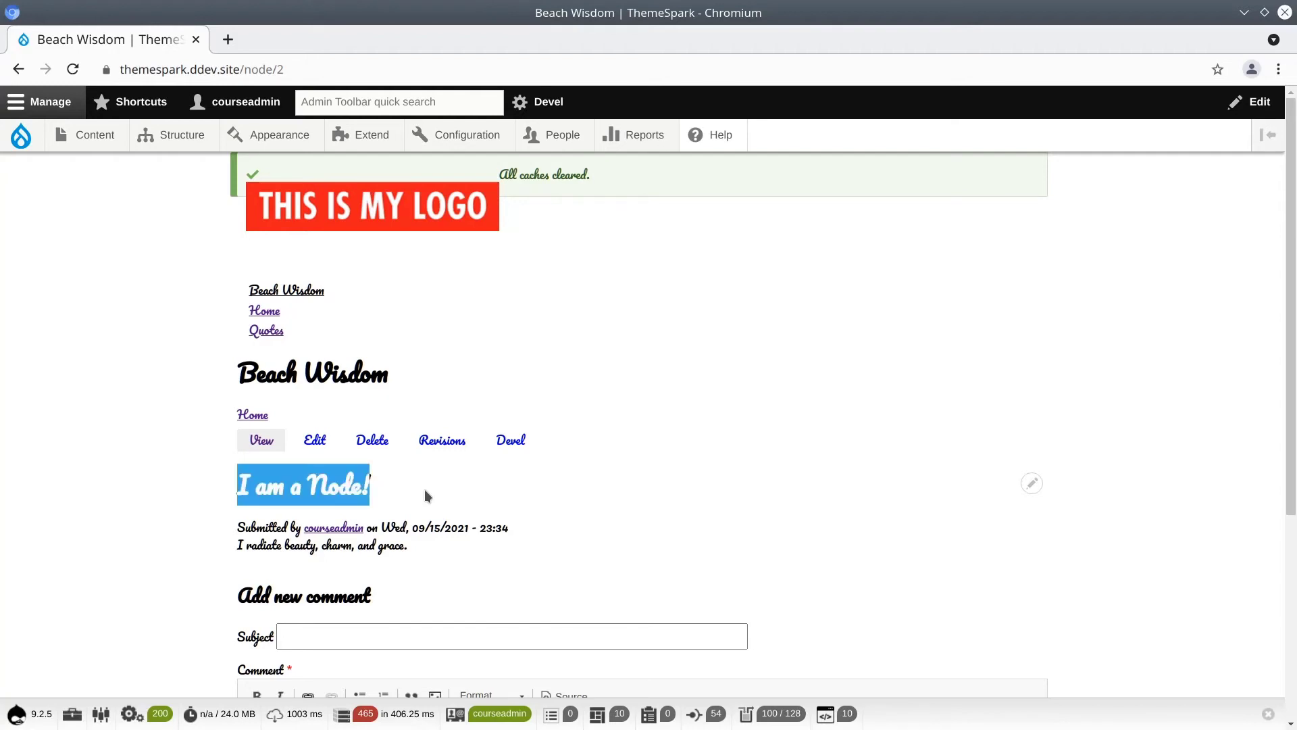
left_click(425, 489)
triple_click(424, 489)
left_click(425, 490)
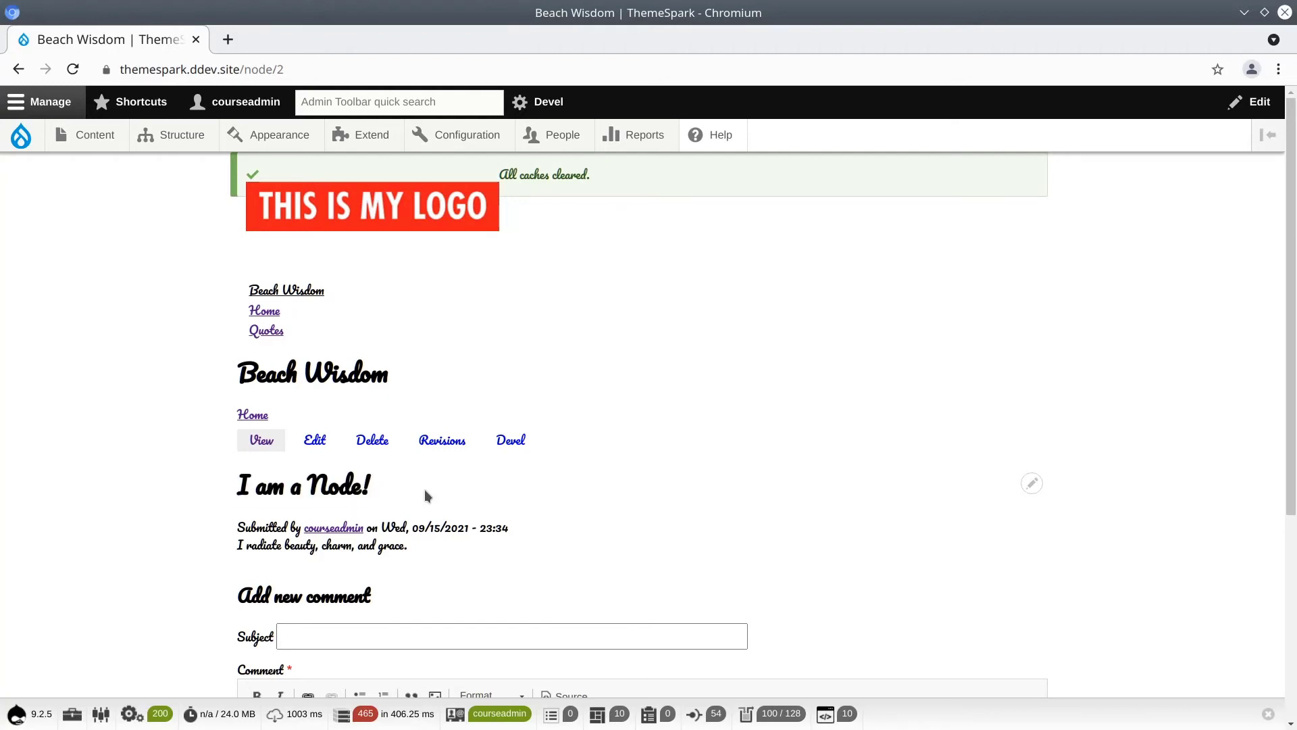
triple_click(411, 376)
left_click(424, 377)
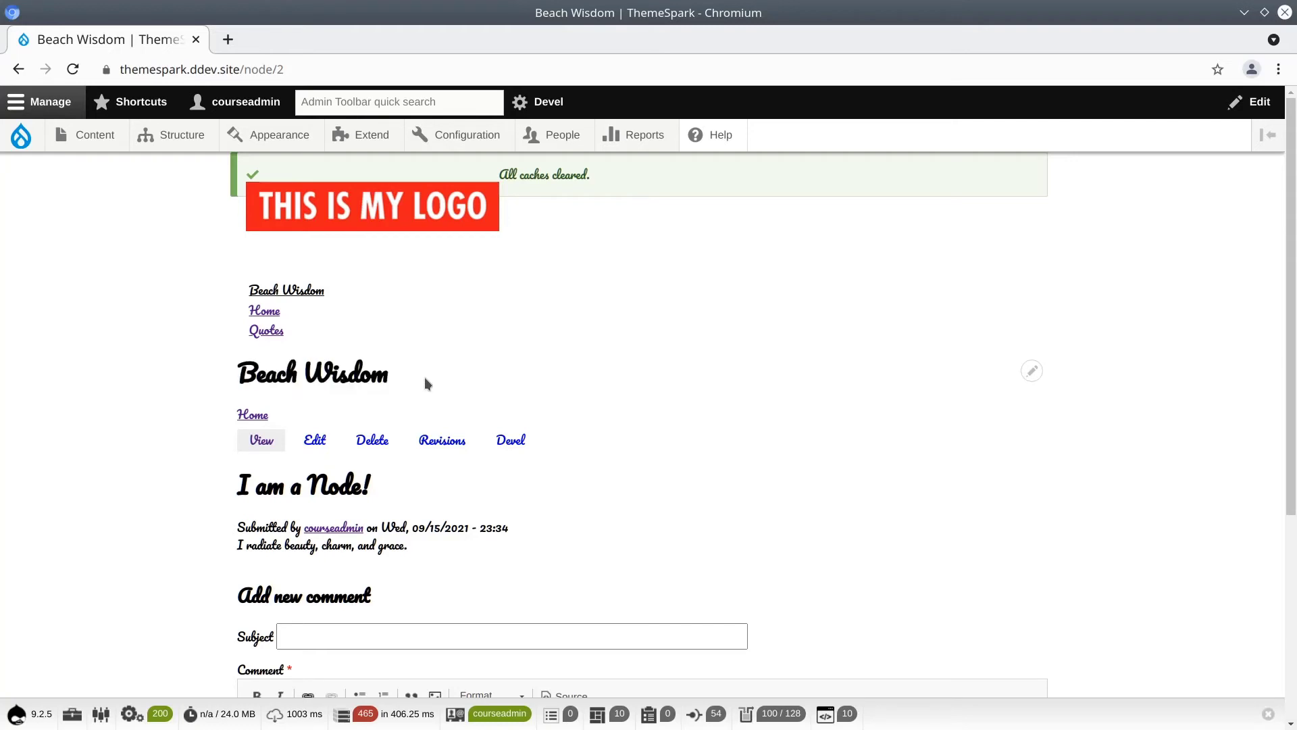
triple_click(404, 481)
left_click(417, 481)
triple_click(414, 485)
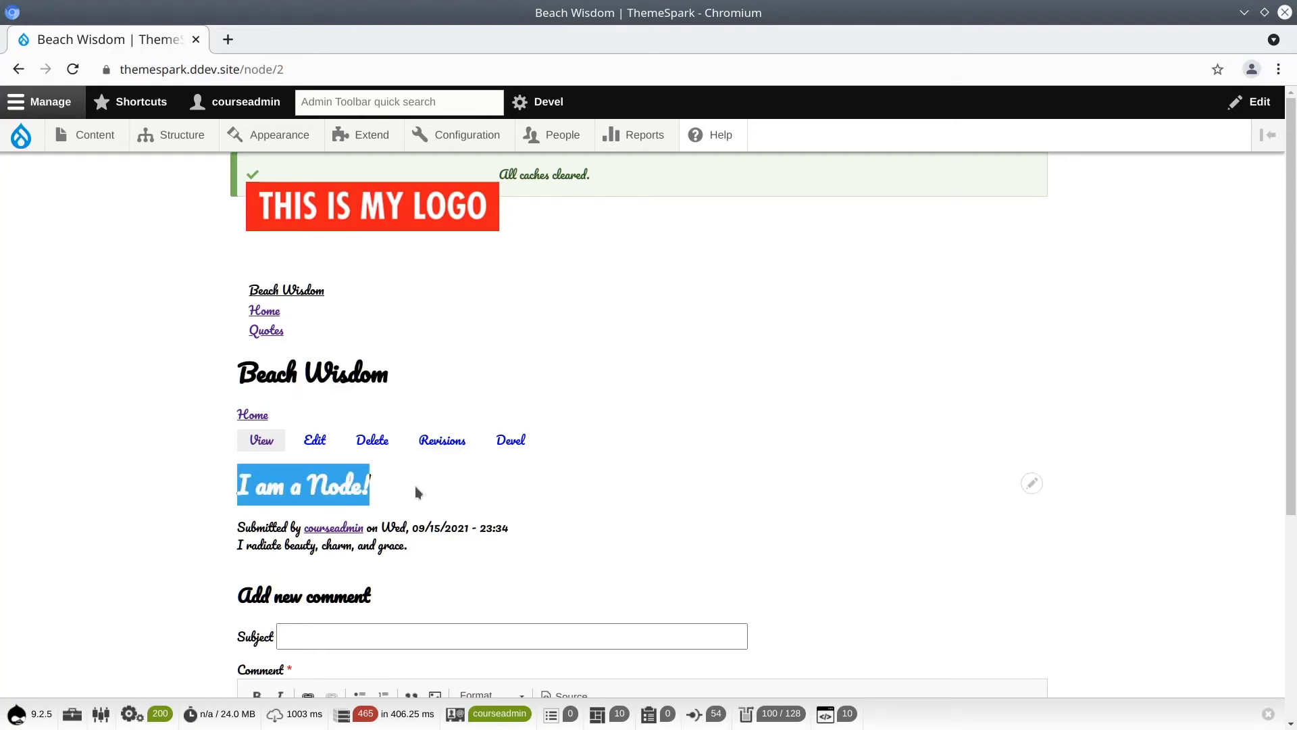
left_click(414, 485)
left_click_drag(415, 485, 203, 484)
left_click(428, 490)
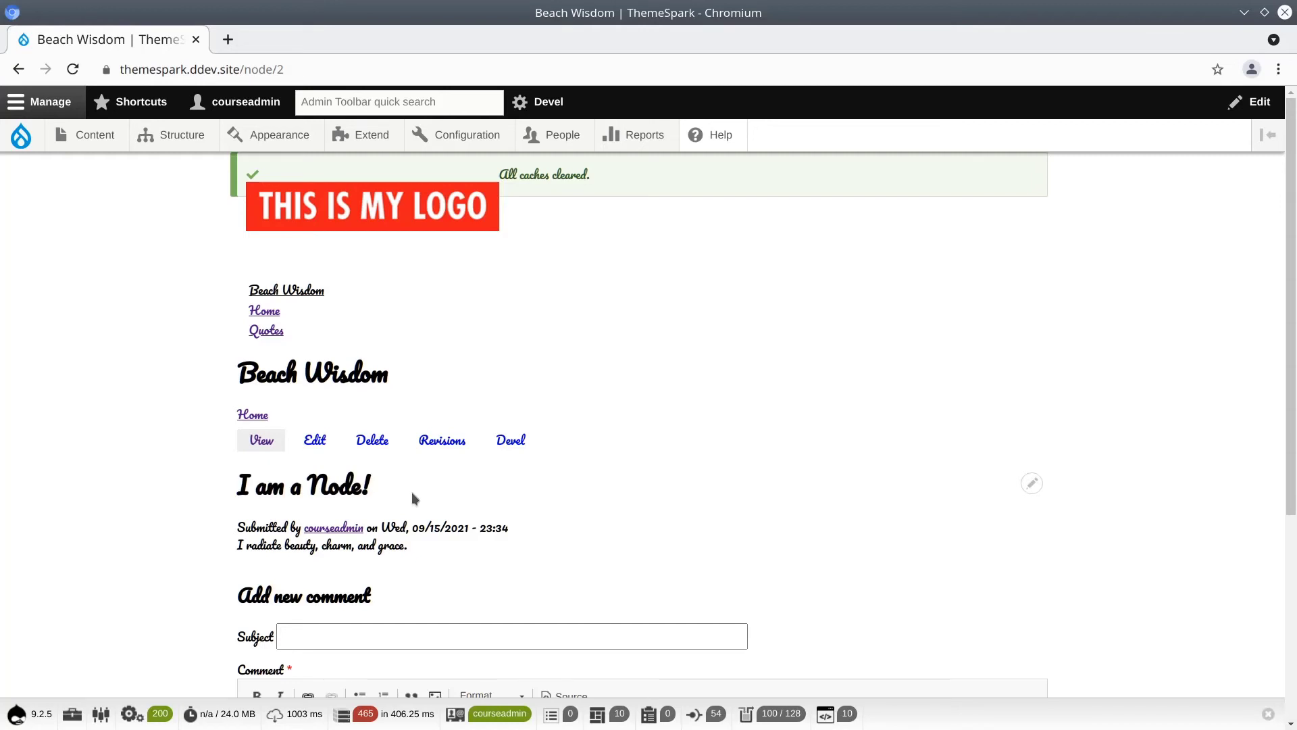
triple_click(412, 491)
left_click(413, 492)
triple_click(407, 491)
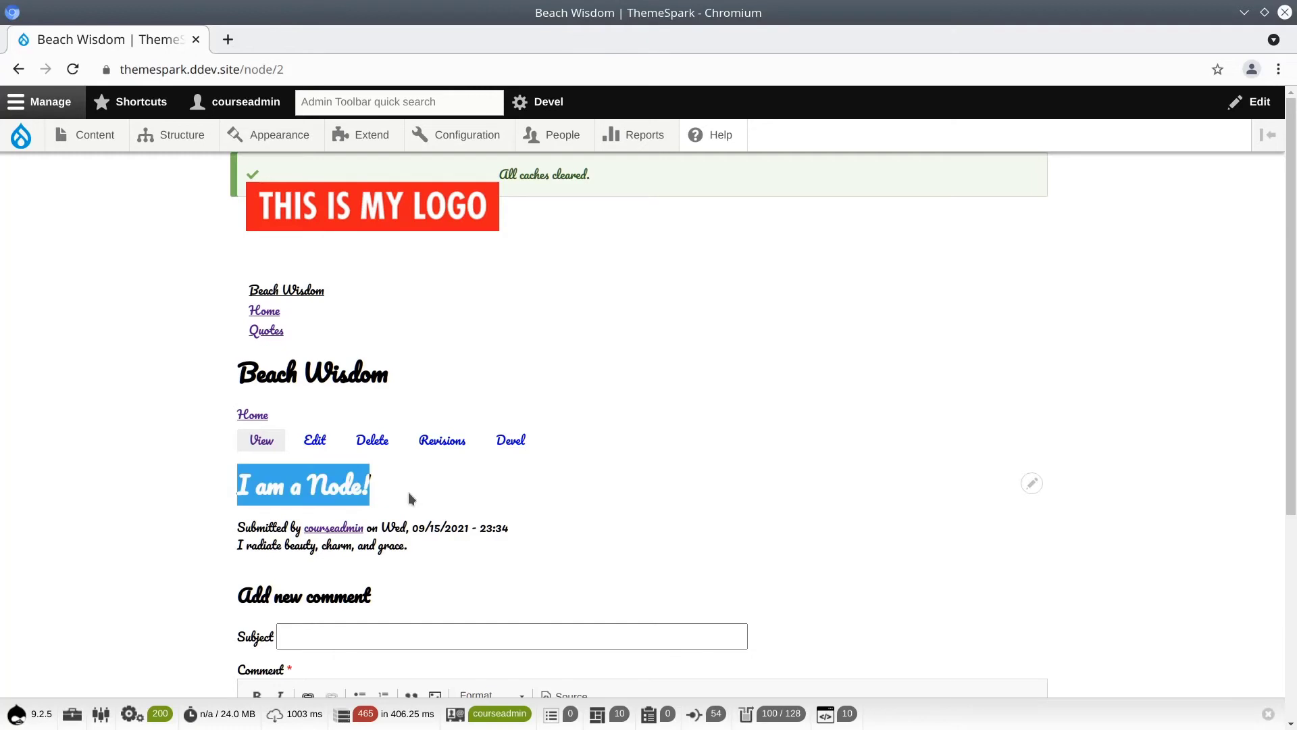
left_click(409, 492)
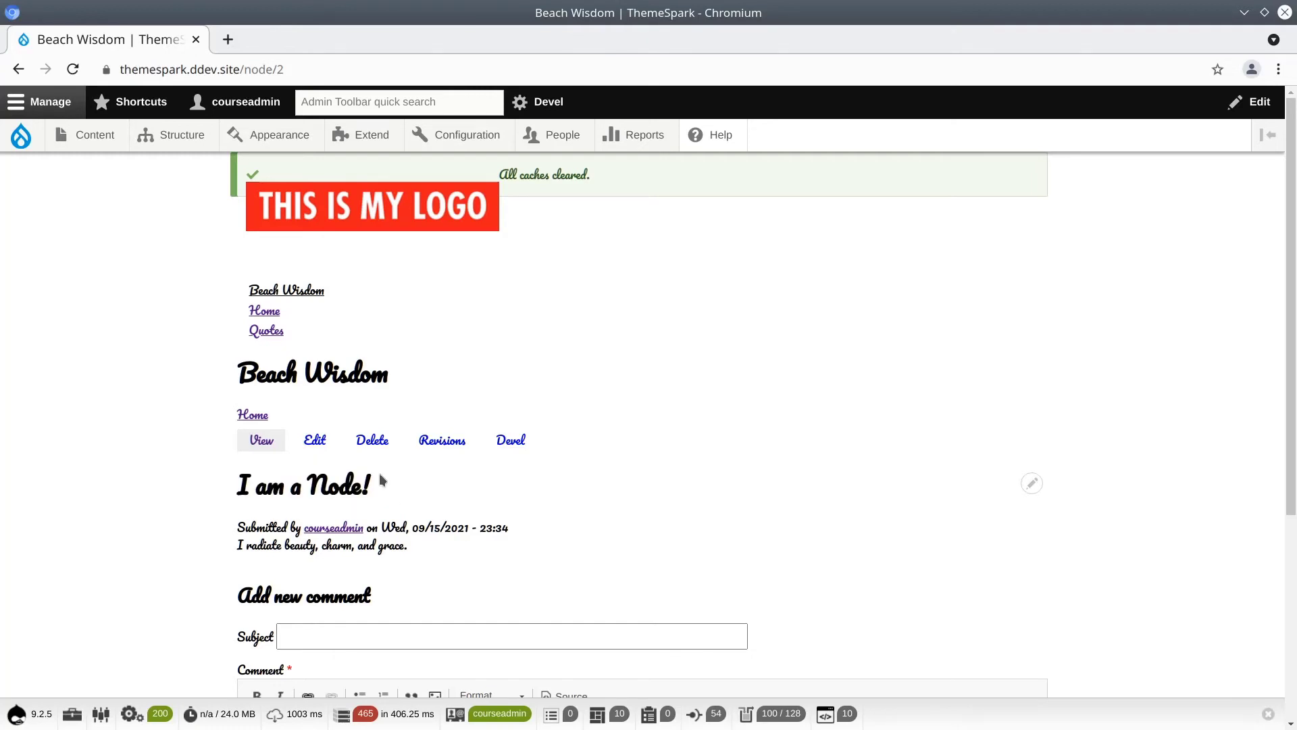
mouse_move(268, 335)
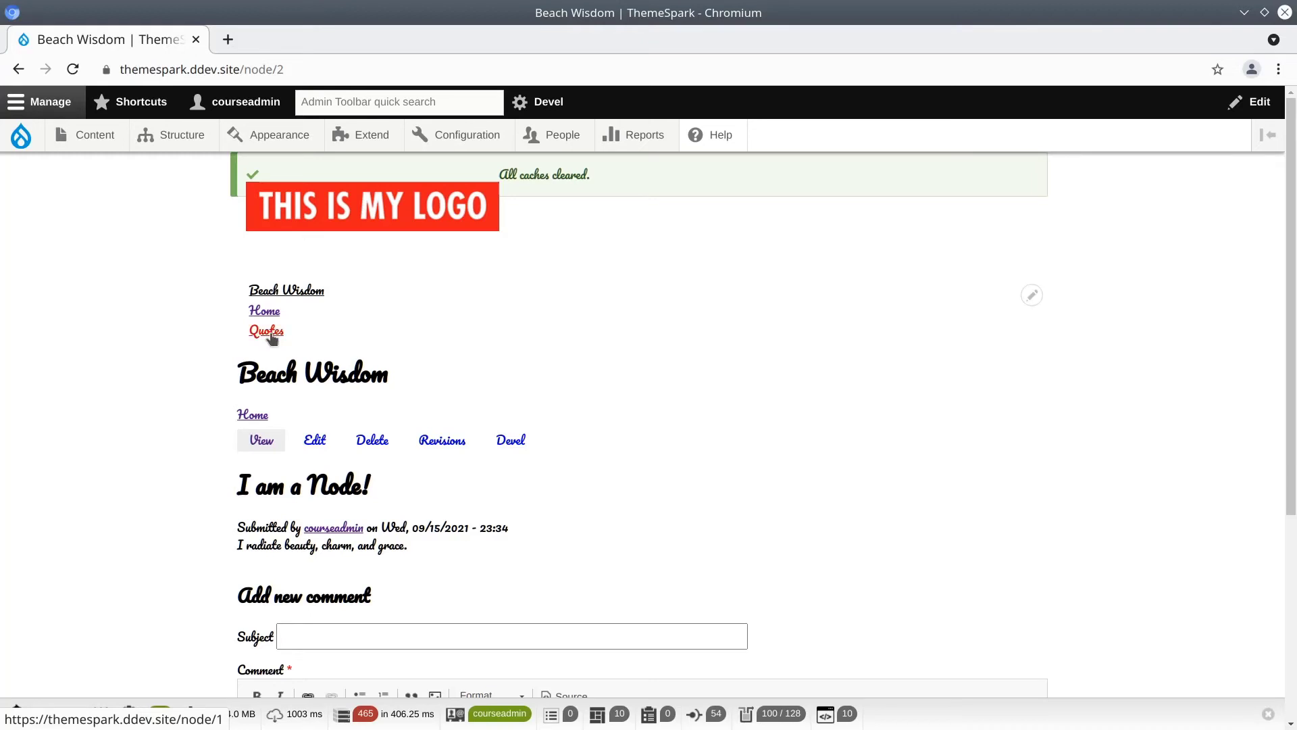
- Open the Quotes basic page and highlight its 'I am a Node!' heading
left_click(267, 332)
double_click(281, 377)
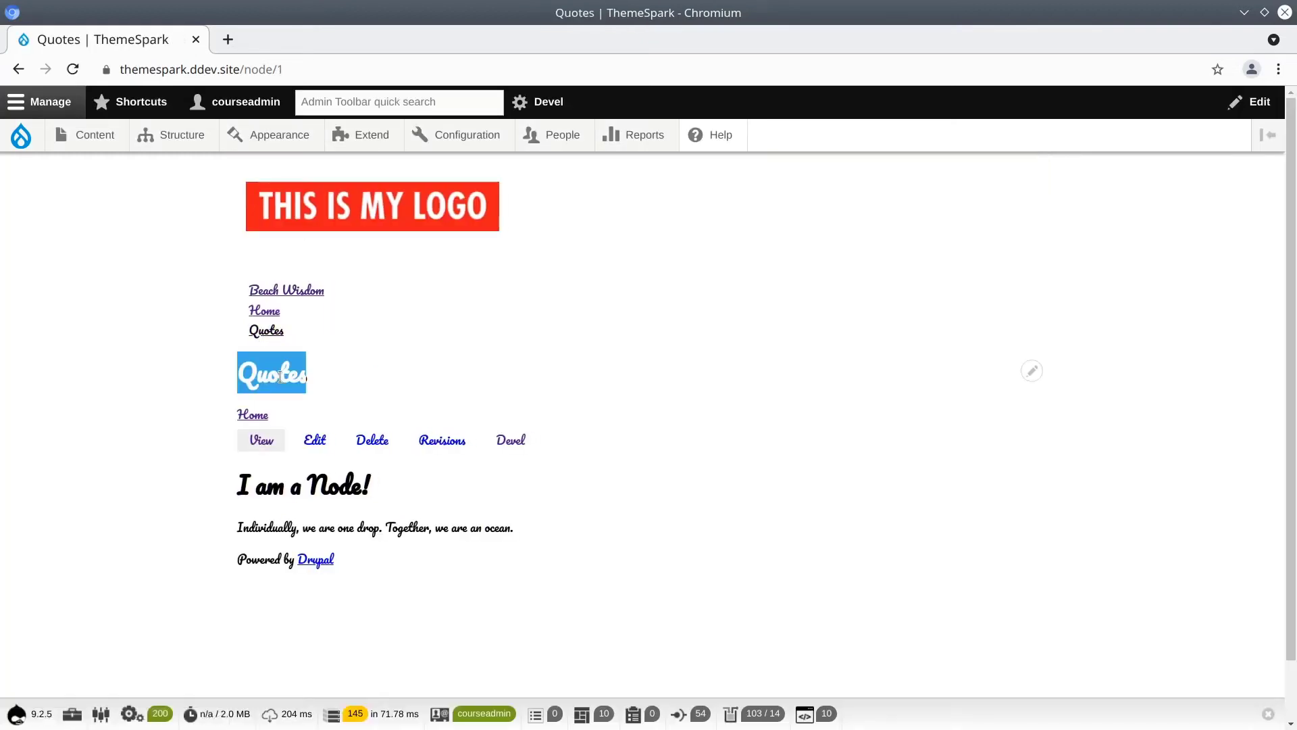
double_click(339, 492)
triple_click(352, 495)
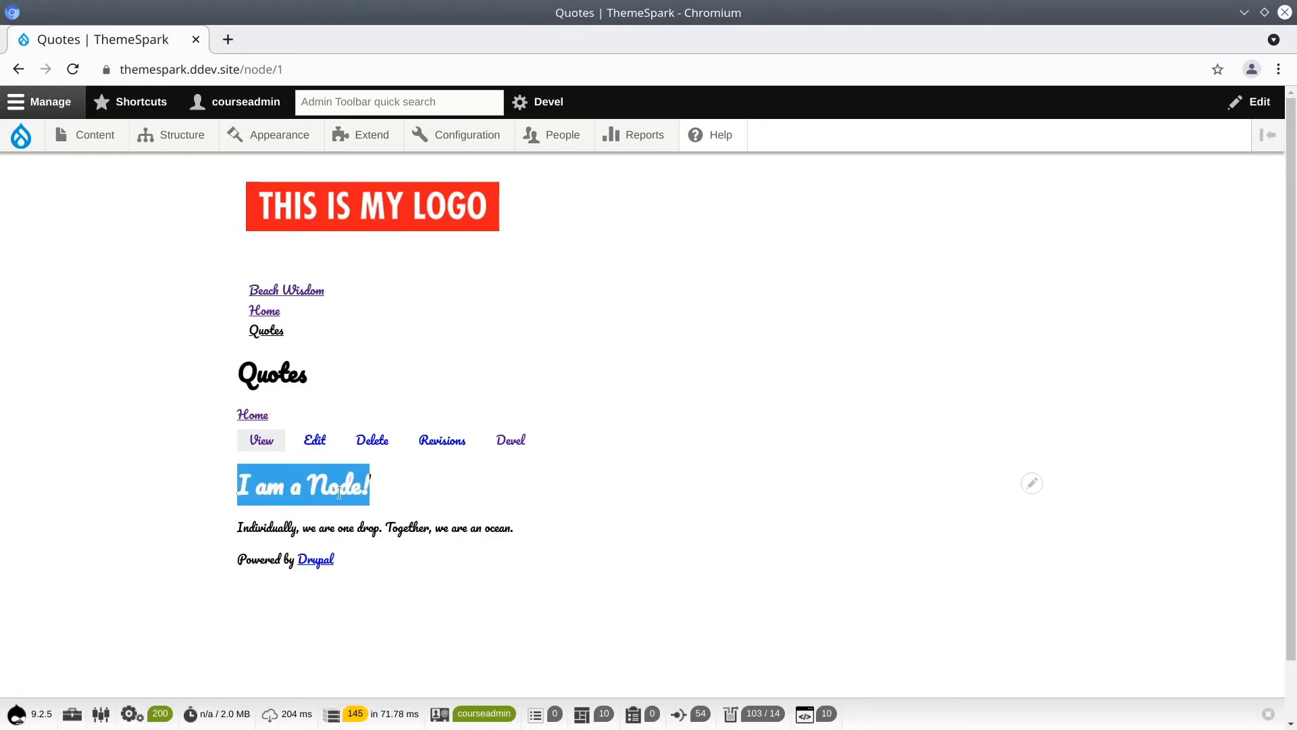
left_click(380, 488)
- Repeatedly select and deselect the Quotes page's 'I am a Node!' heading
triple_click(380, 488)
left_click(379, 487)
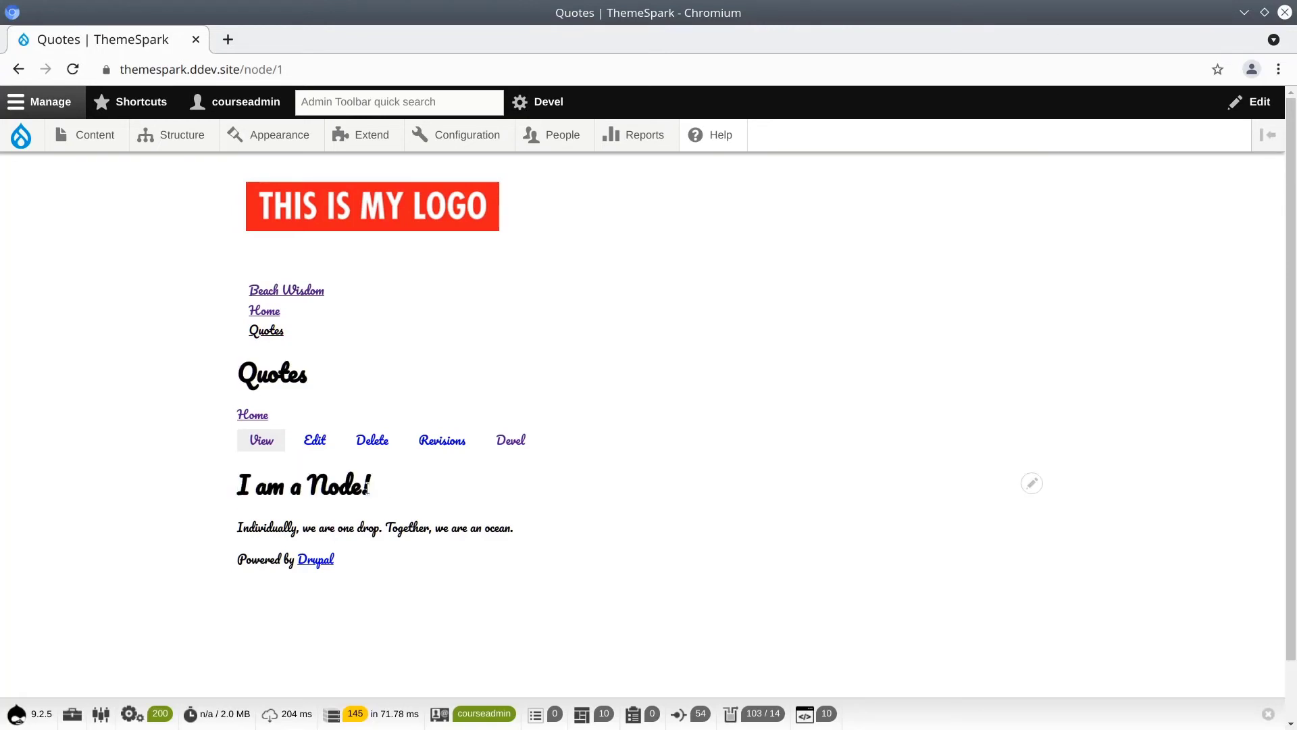
triple_click(369, 487)
left_click(369, 487)
double_click(345, 487)
triple_click(345, 486)
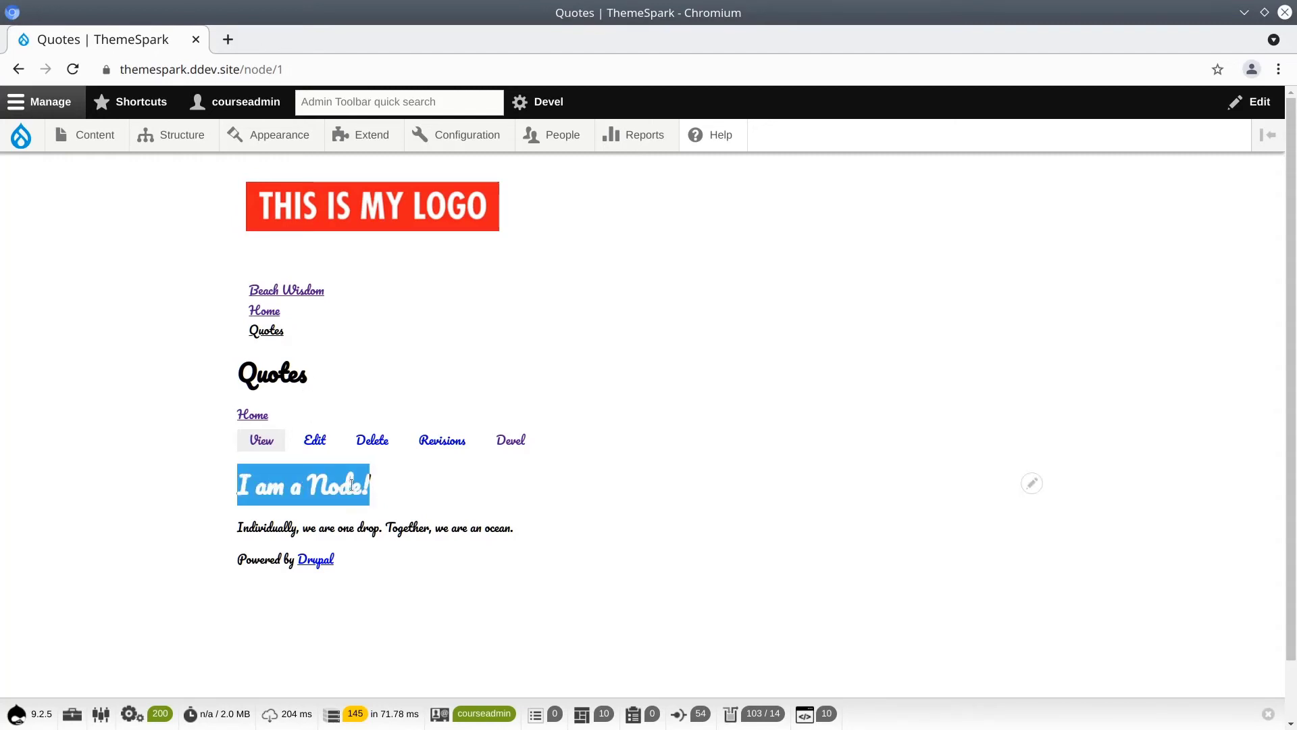
left_click(345, 487)
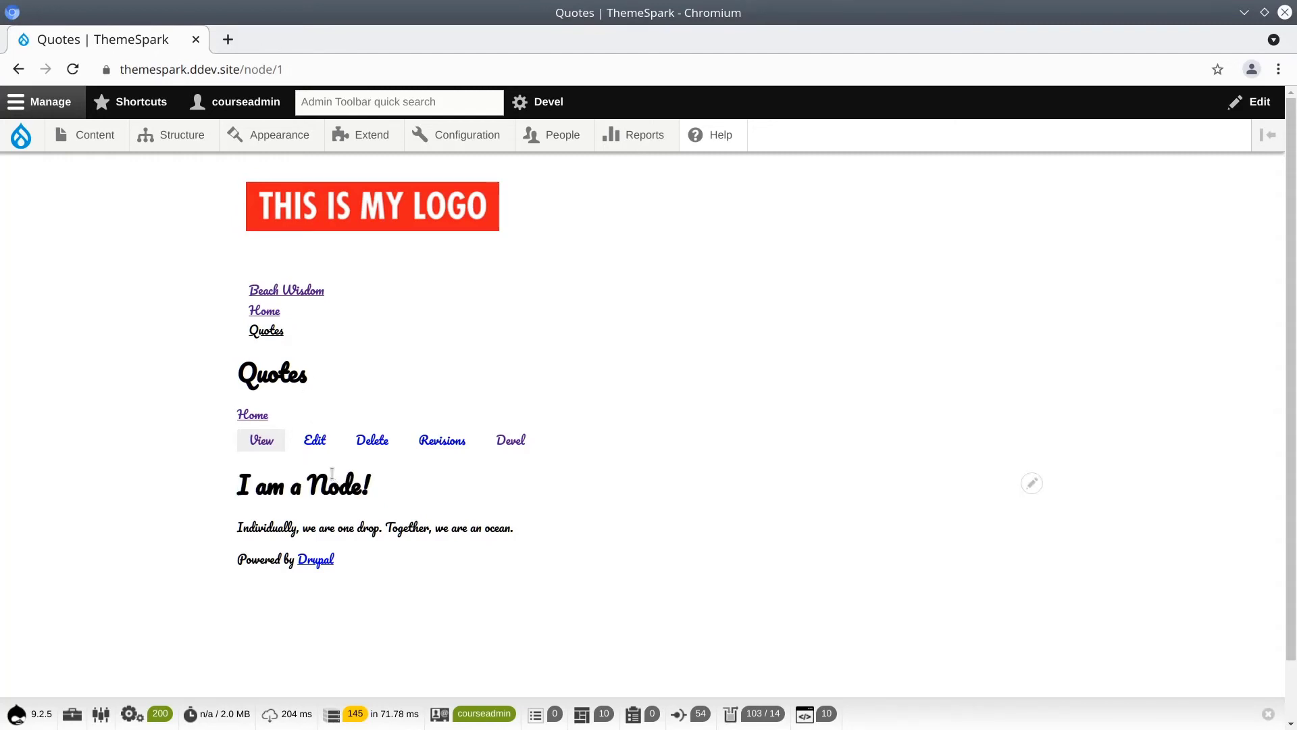
triple_click(343, 478)
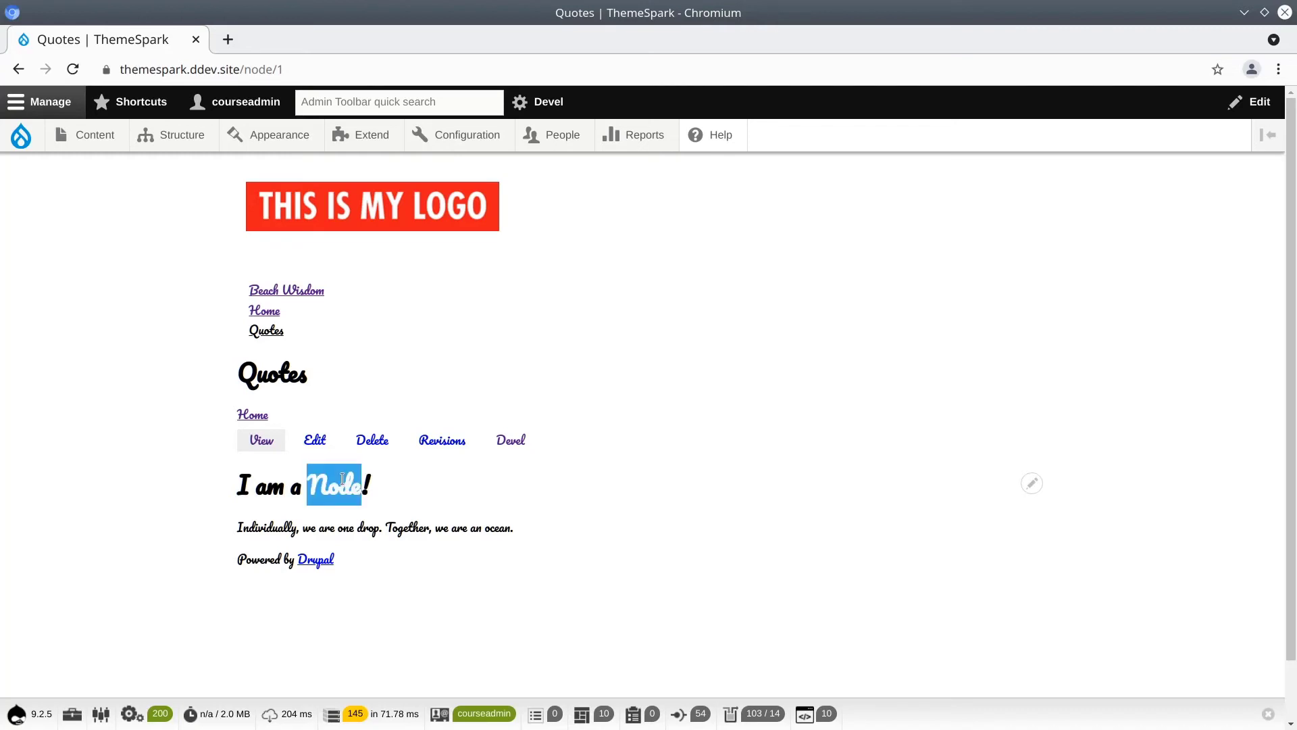
left_click(345, 479)
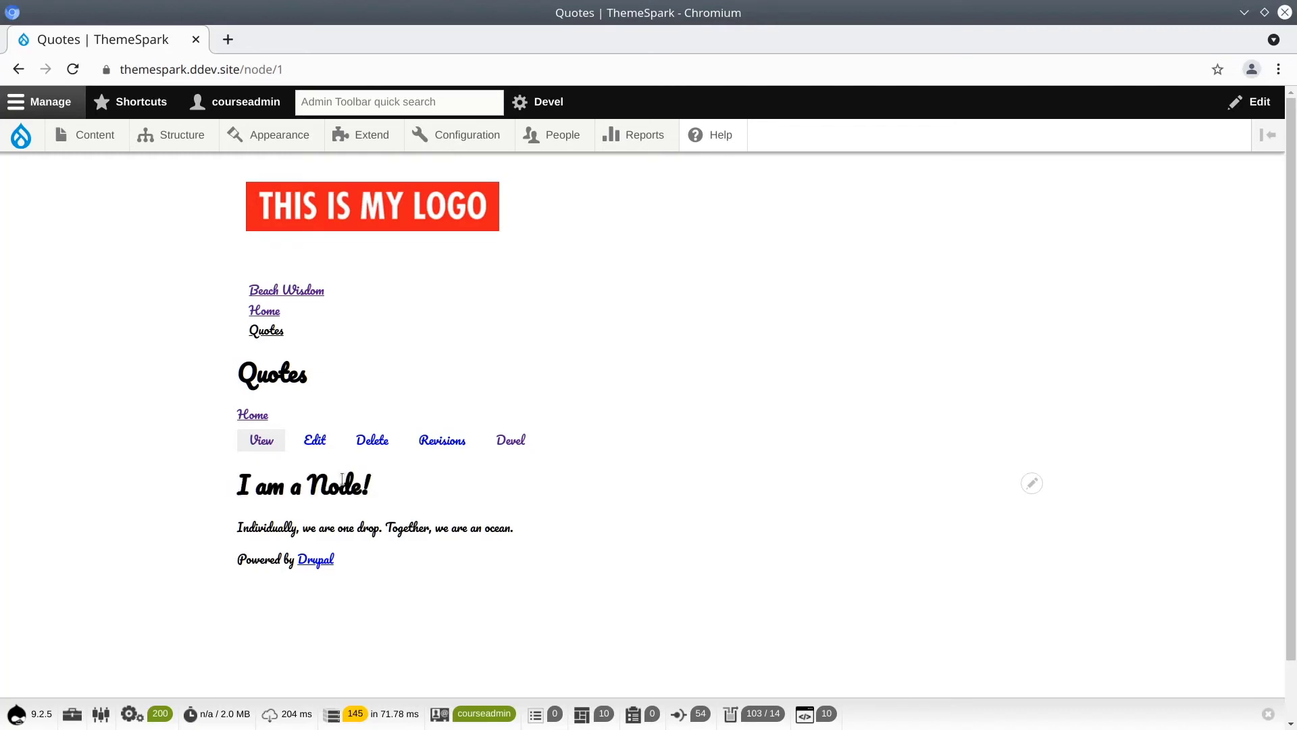
triple_click(343, 479)
left_click(361, 482)
triple_click(363, 481)
left_click(364, 480)
triple_click(382, 478)
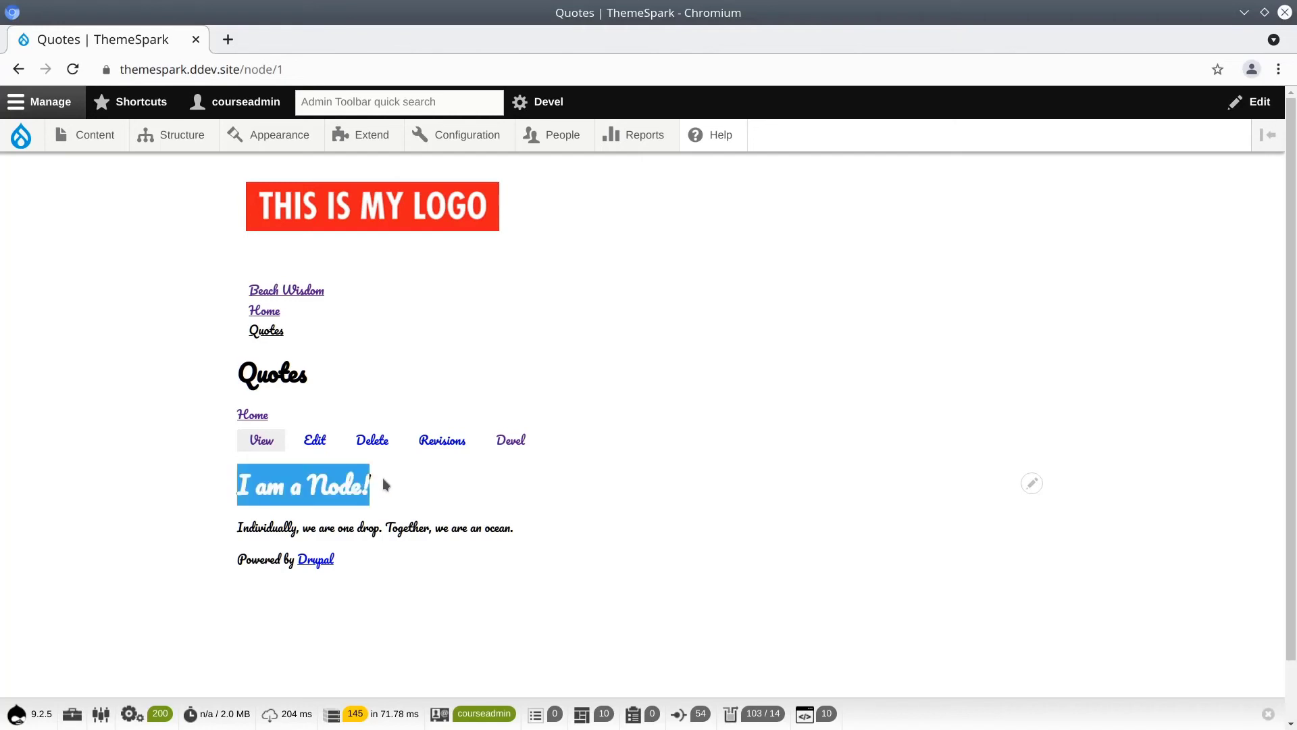
left_click(385, 481)
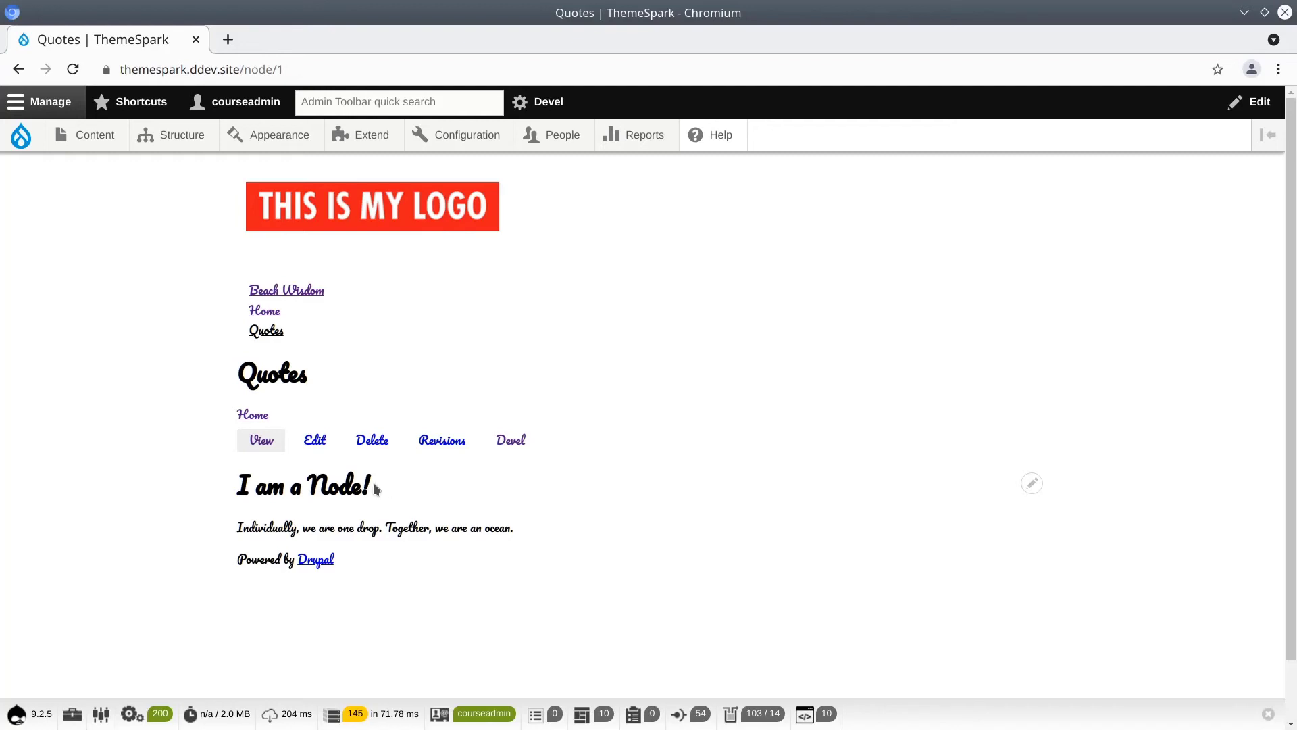
- Switch back to node.html.twig in Sublime Text and open the File menu
key("alt+Tab")
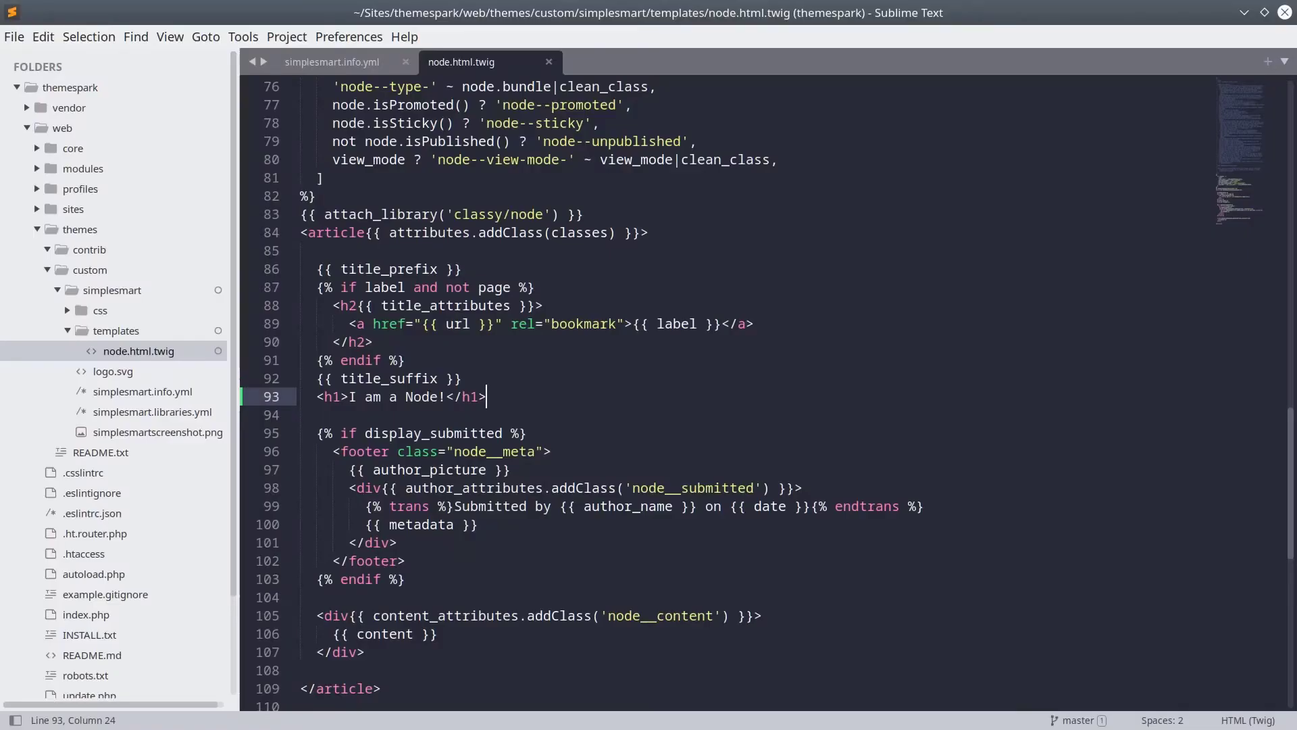
scroll(526, 220, "up", 5)
scroll(526, 220, "up", 10)
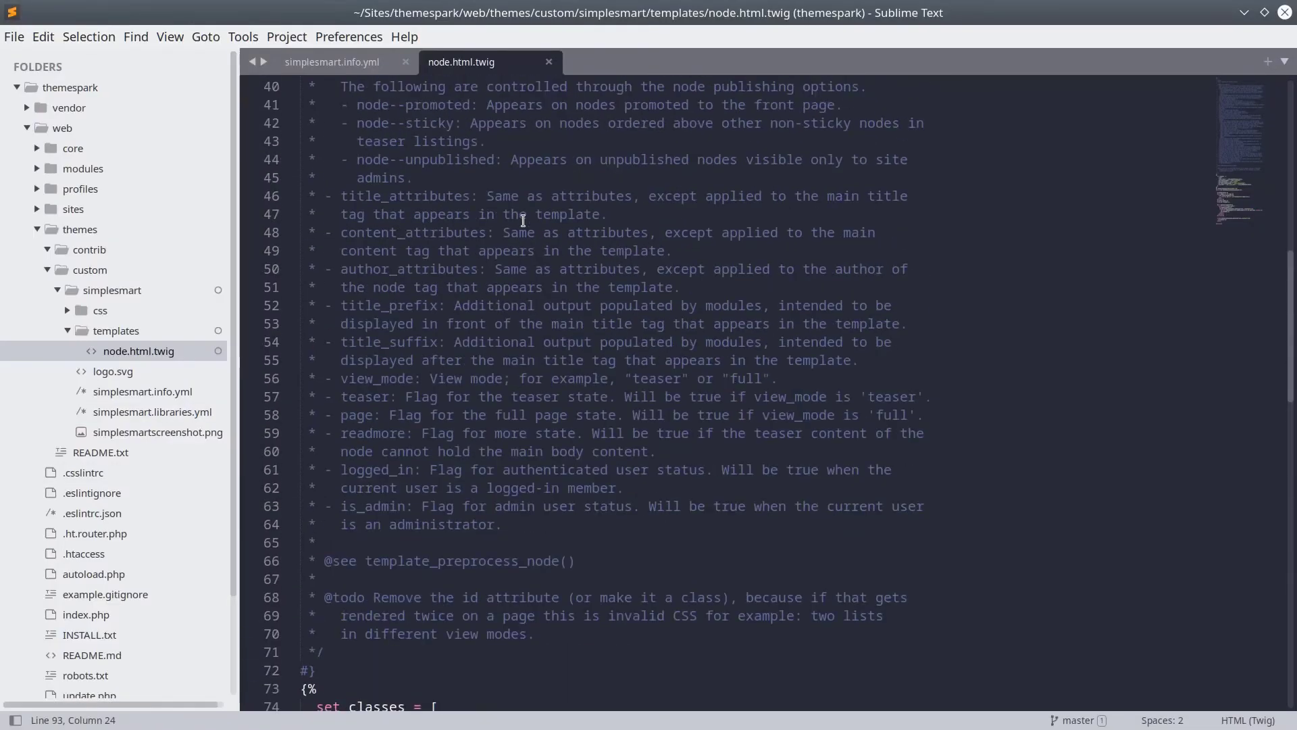
scroll(526, 220, "up", 5)
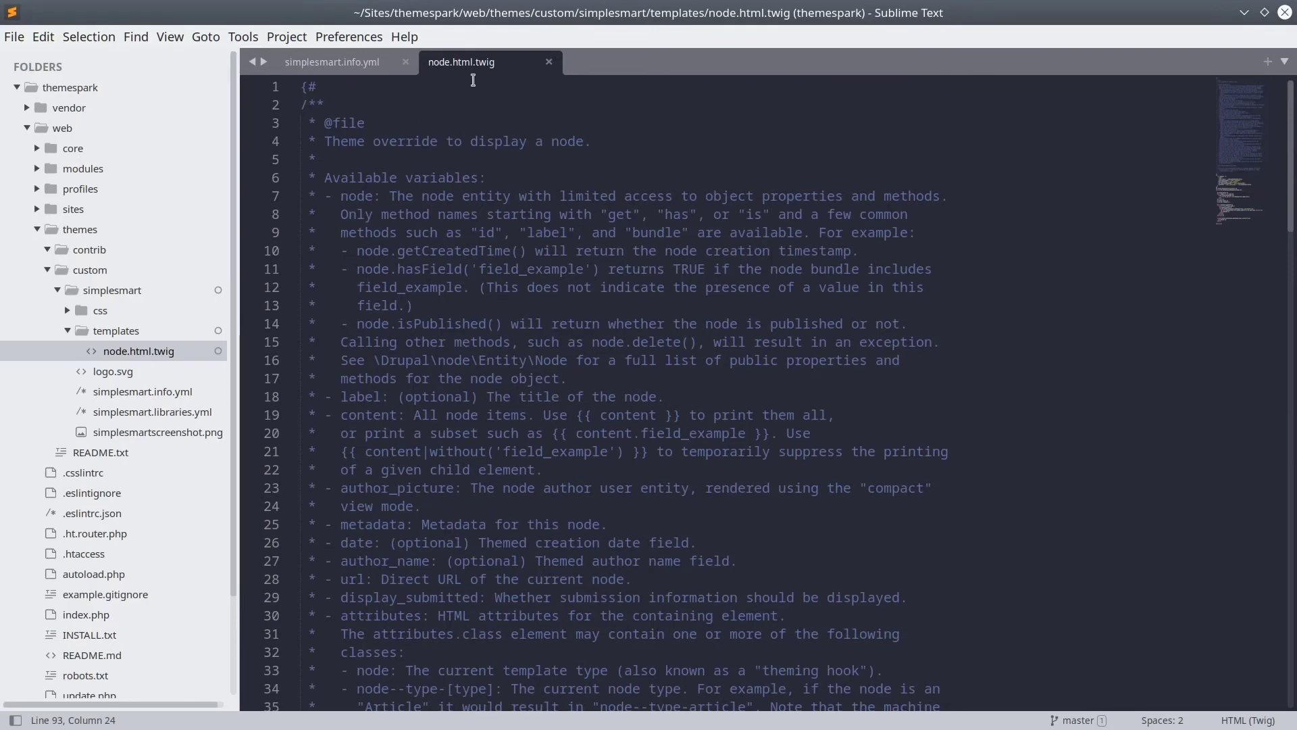
left_click(119, 333)
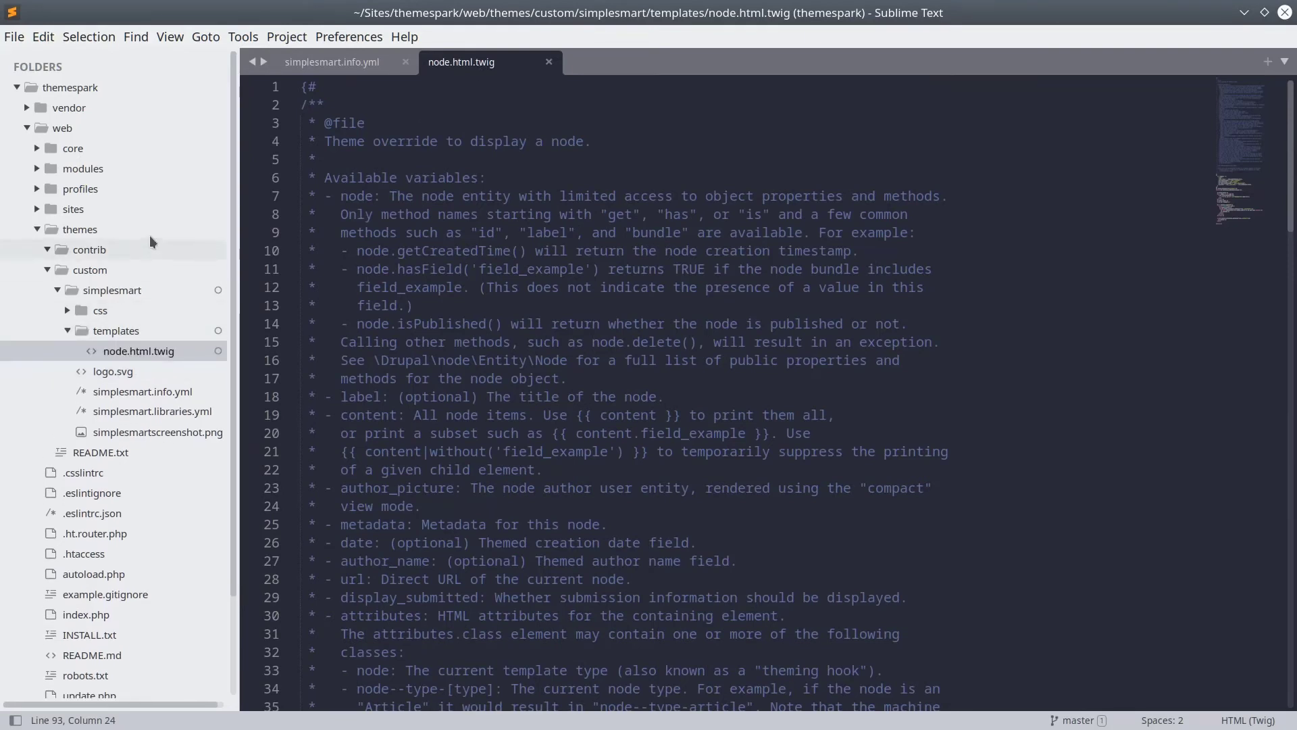
left_click(14, 36)
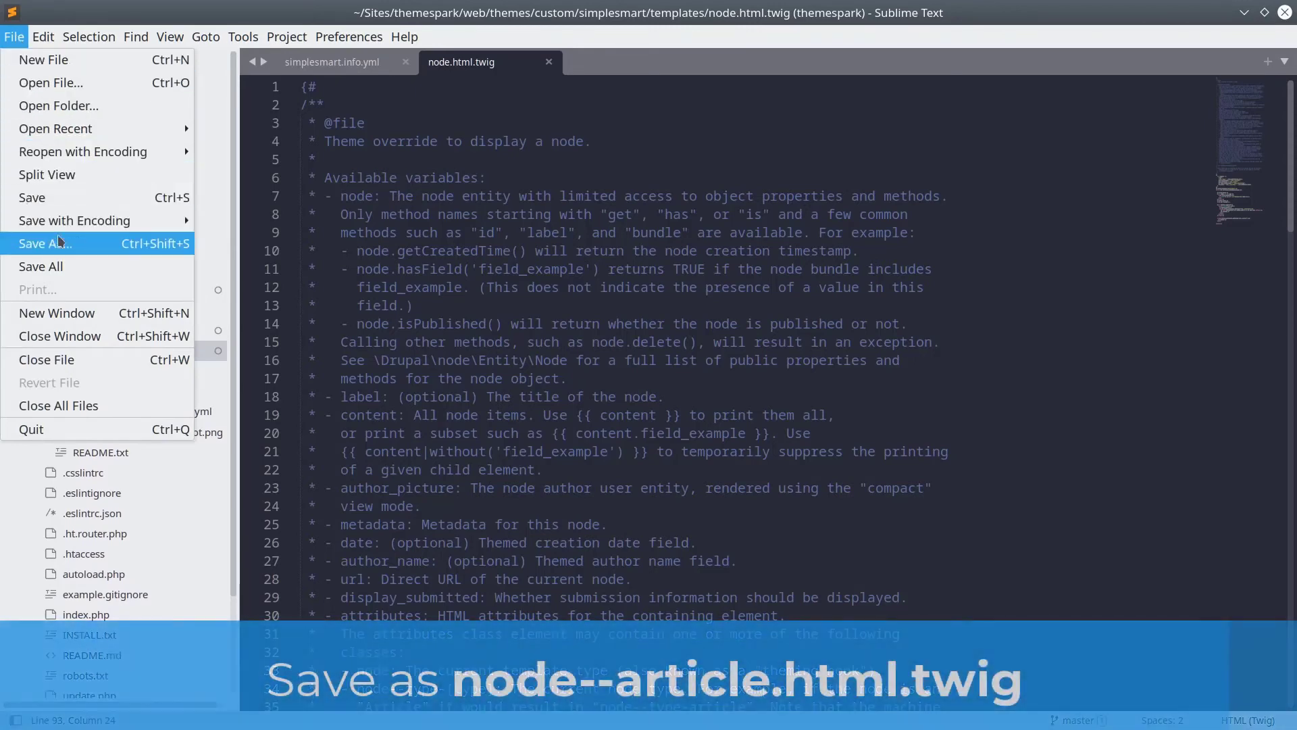
- Save the template as node--article.html.twig in the same templates folder
left_click(46, 244)
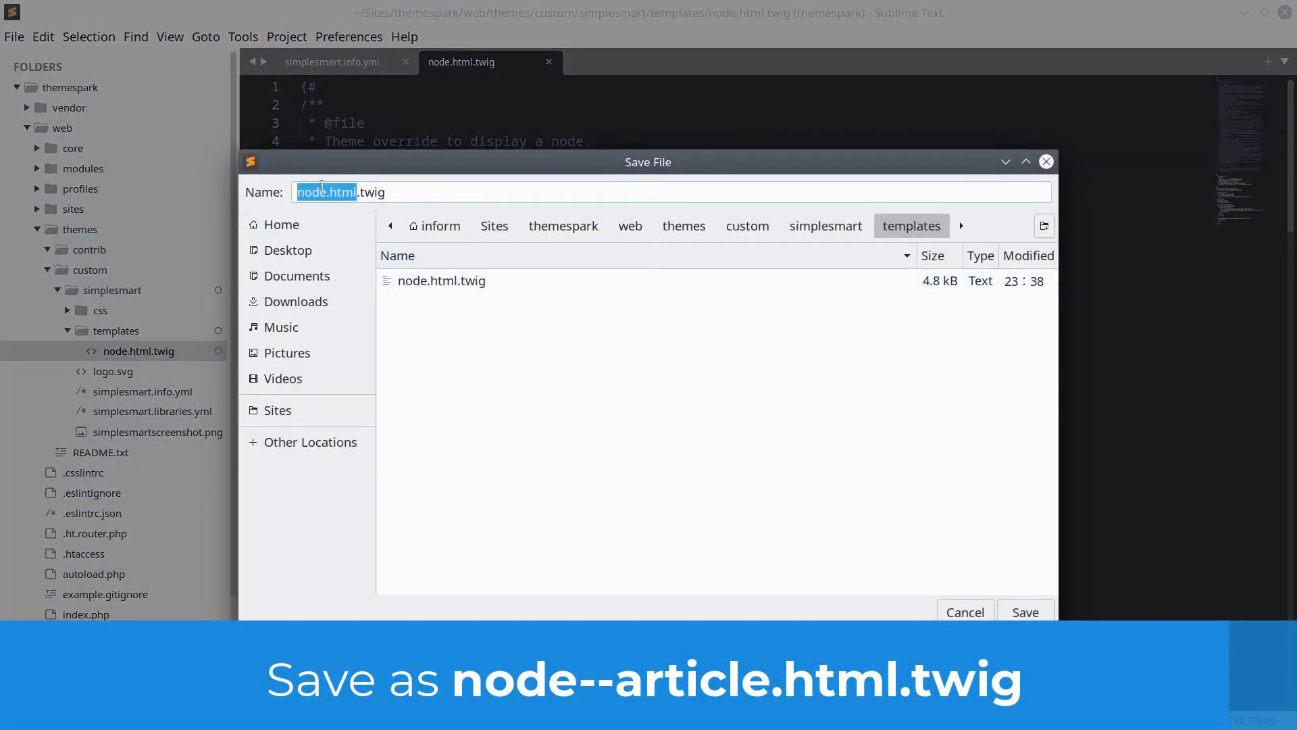
left_click(326, 192)
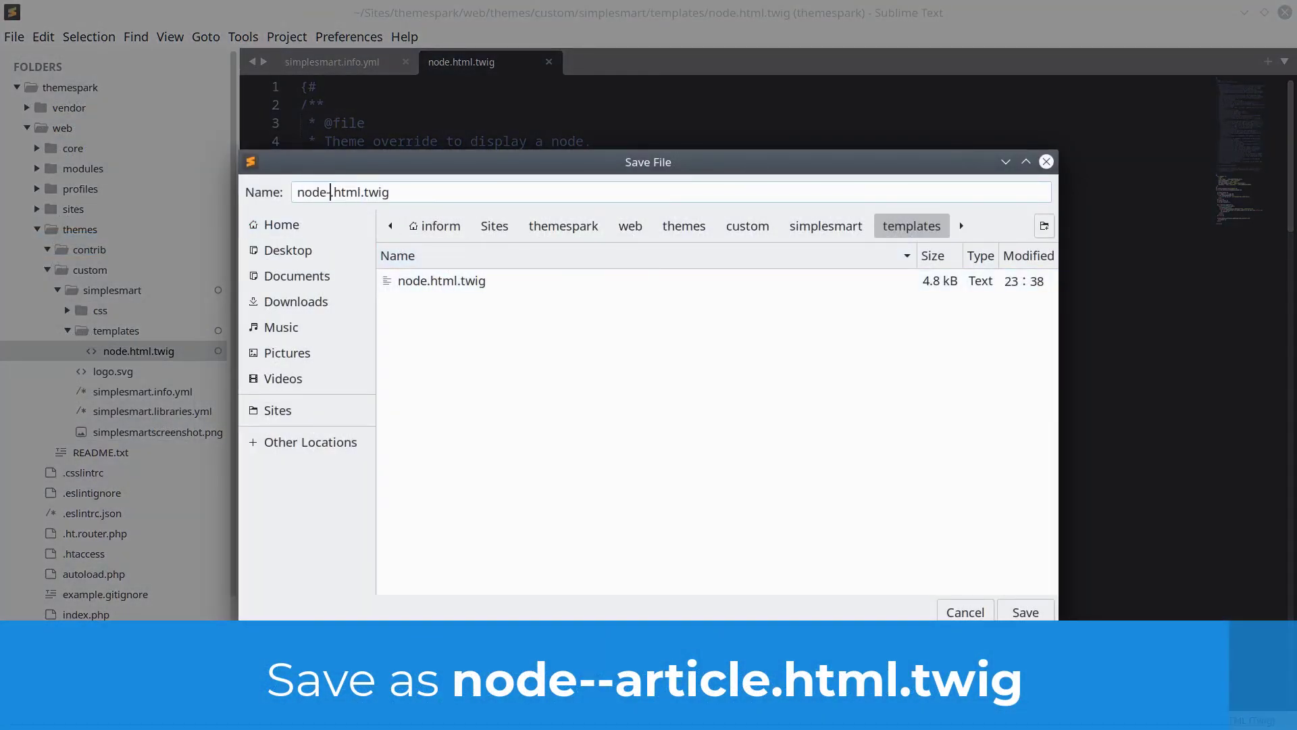
type("--article")
left_click_drag(326, 192, 371, 192)
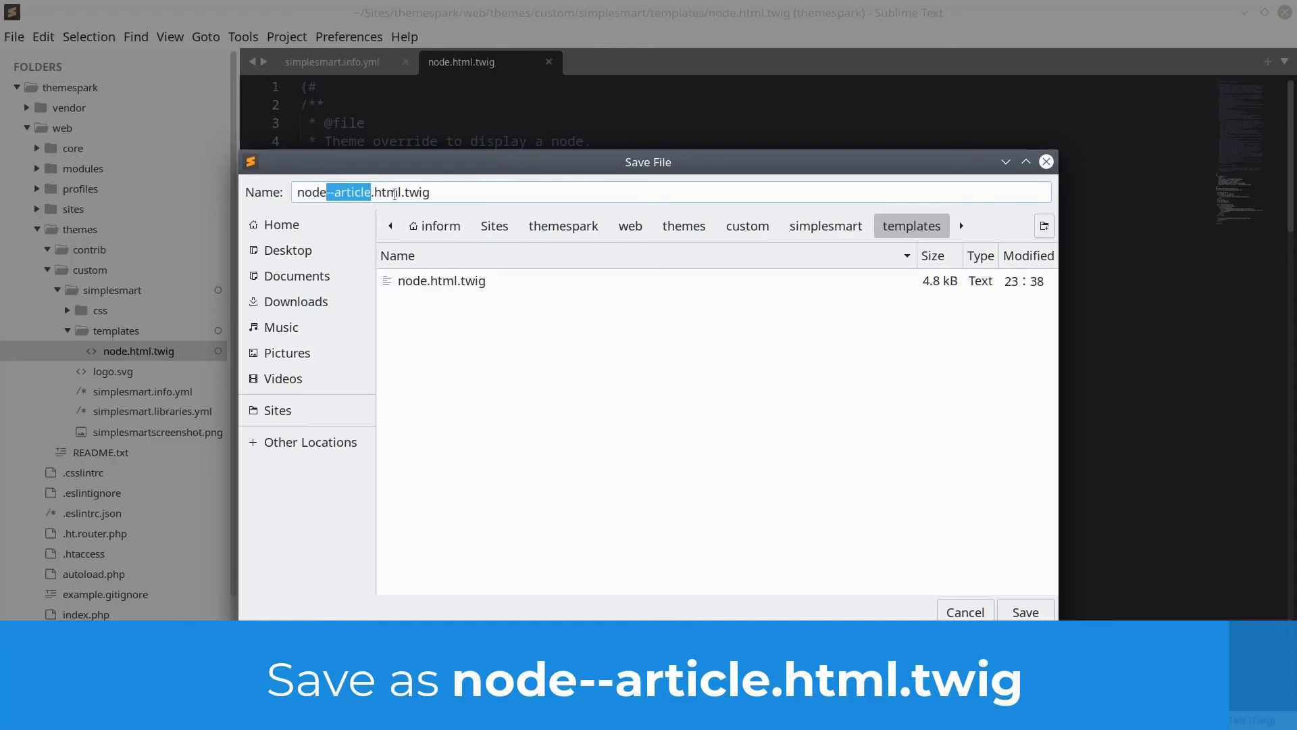
left_click(430, 191)
double_click(334, 192)
triple_click(363, 192)
left_click(441, 192)
left_click(1025, 613)
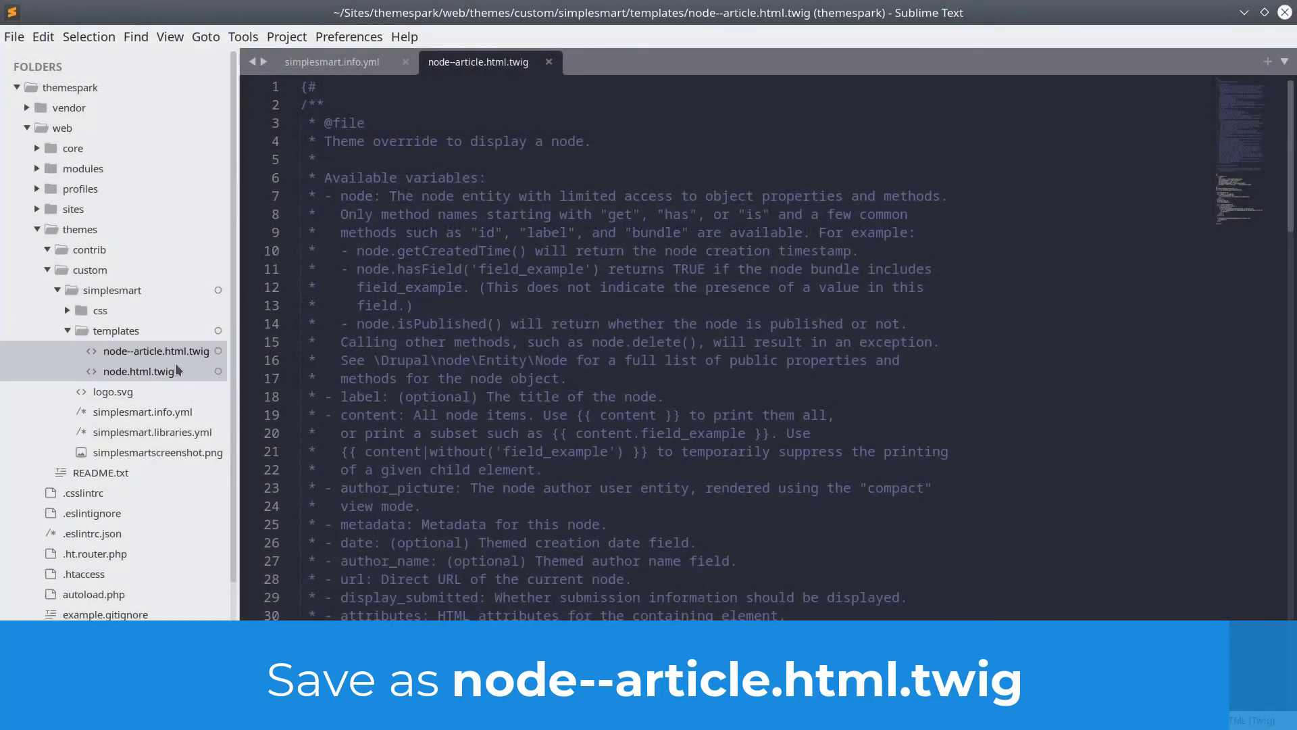
- Navigate to the 'I am a Node!' heading on line 93 of the new copy
left_click(475, 62)
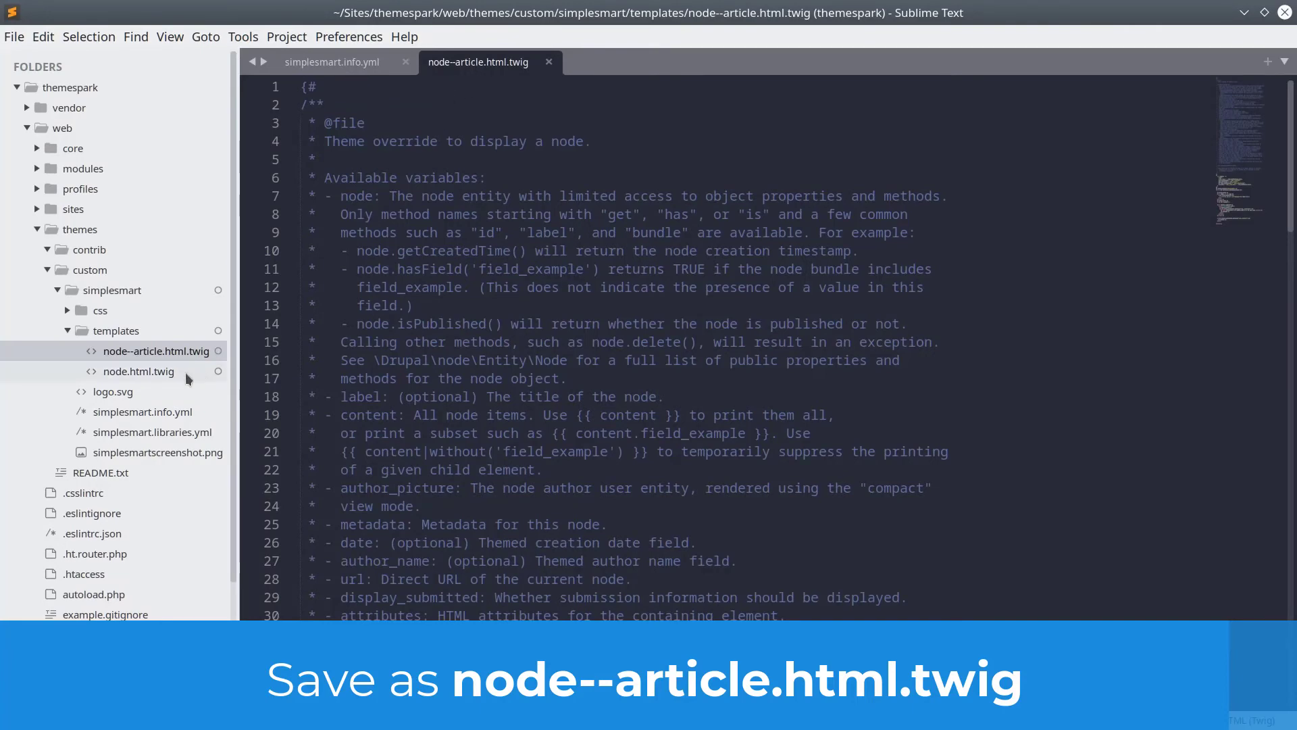
left_click(152, 371)
left_click(179, 354)
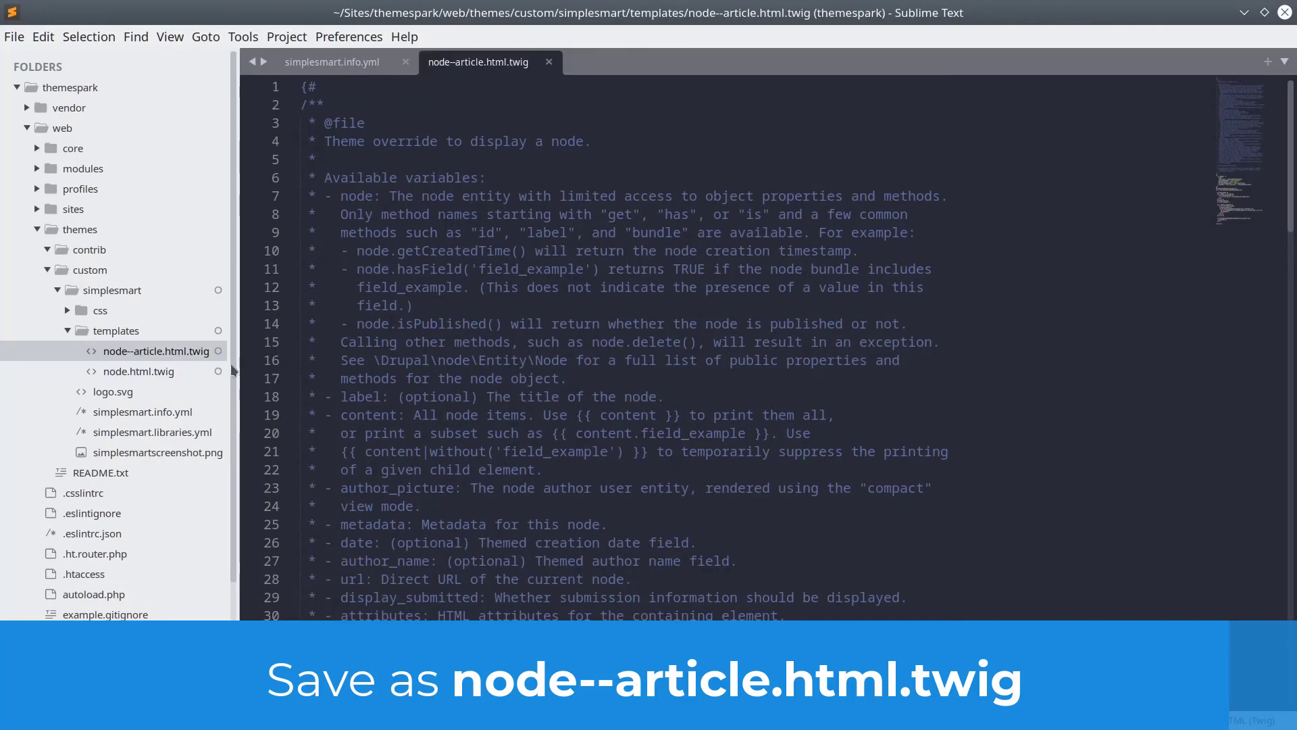
scroll(530, 341, "down", 5)
scroll(508, 355, "down", 5)
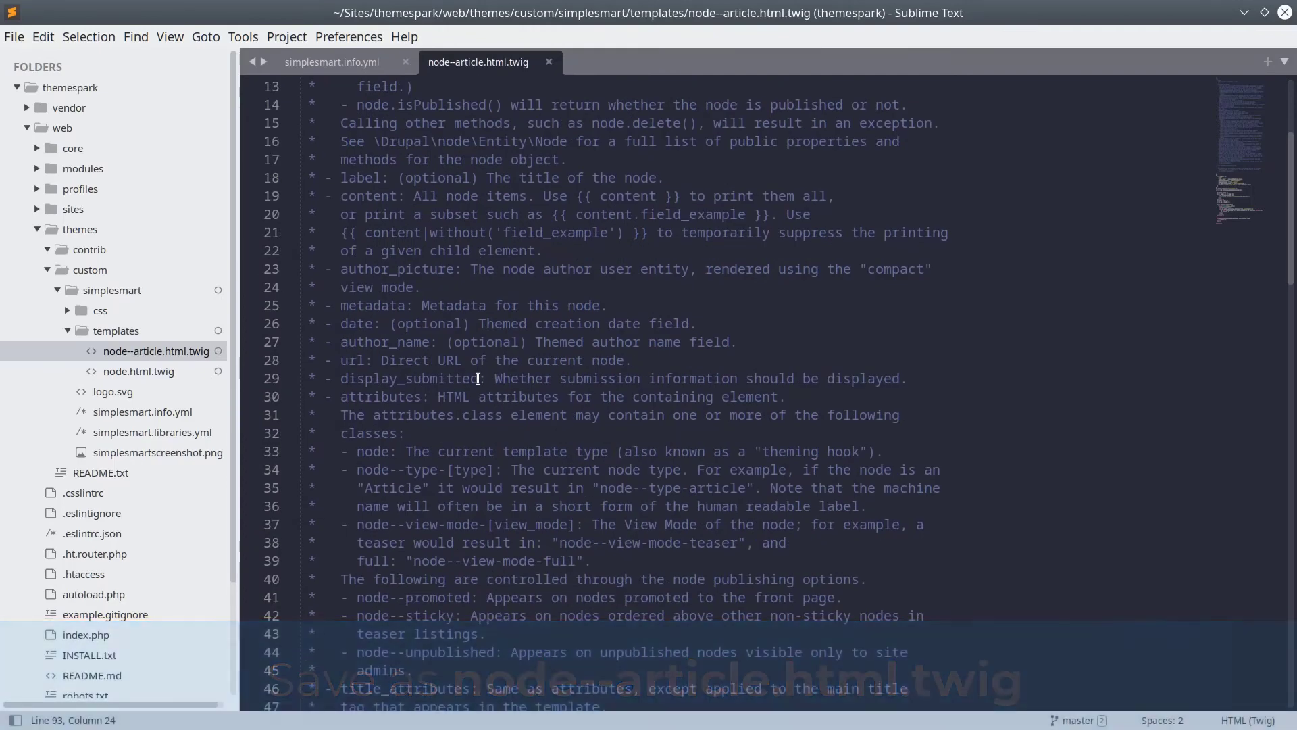
scroll(487, 365, "down", 4)
scroll(477, 378, "down", 3)
scroll(476, 379, "down", 4)
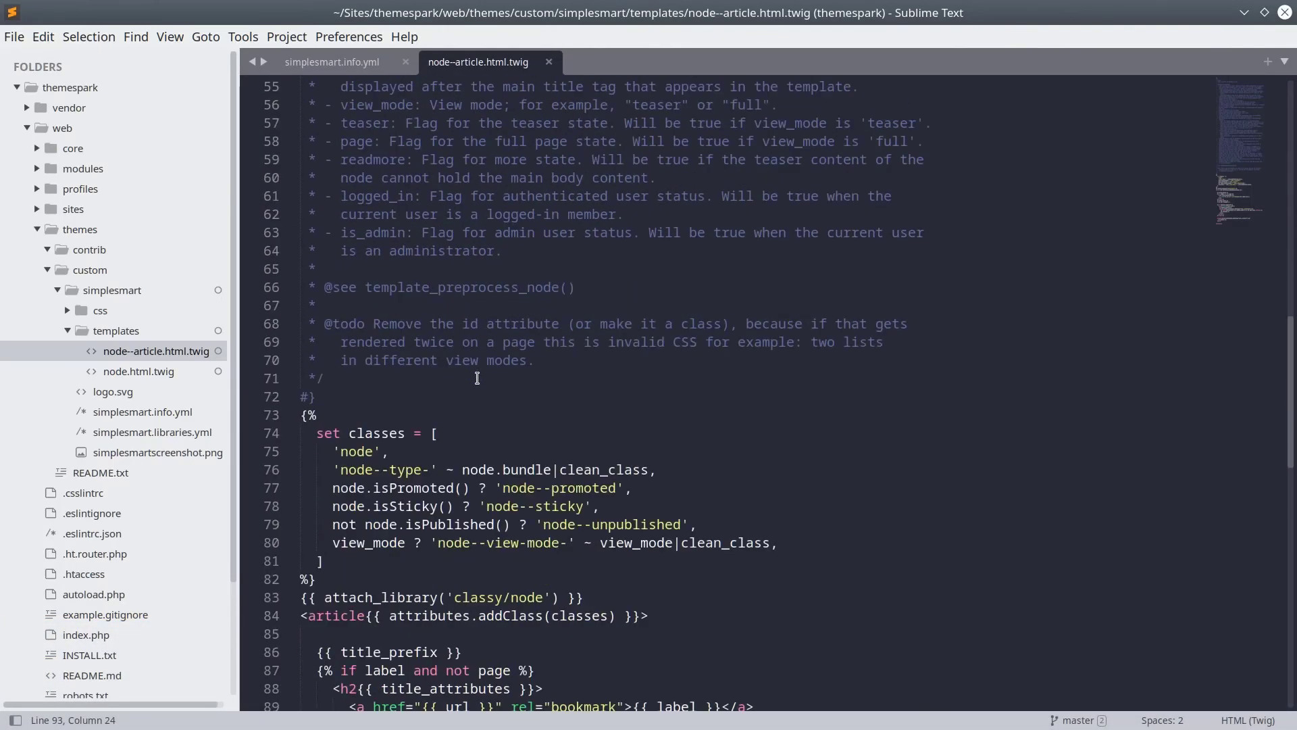
scroll(477, 378, "down", 3)
scroll(477, 379, "down", 2)
scroll(476, 379, "down", 3)
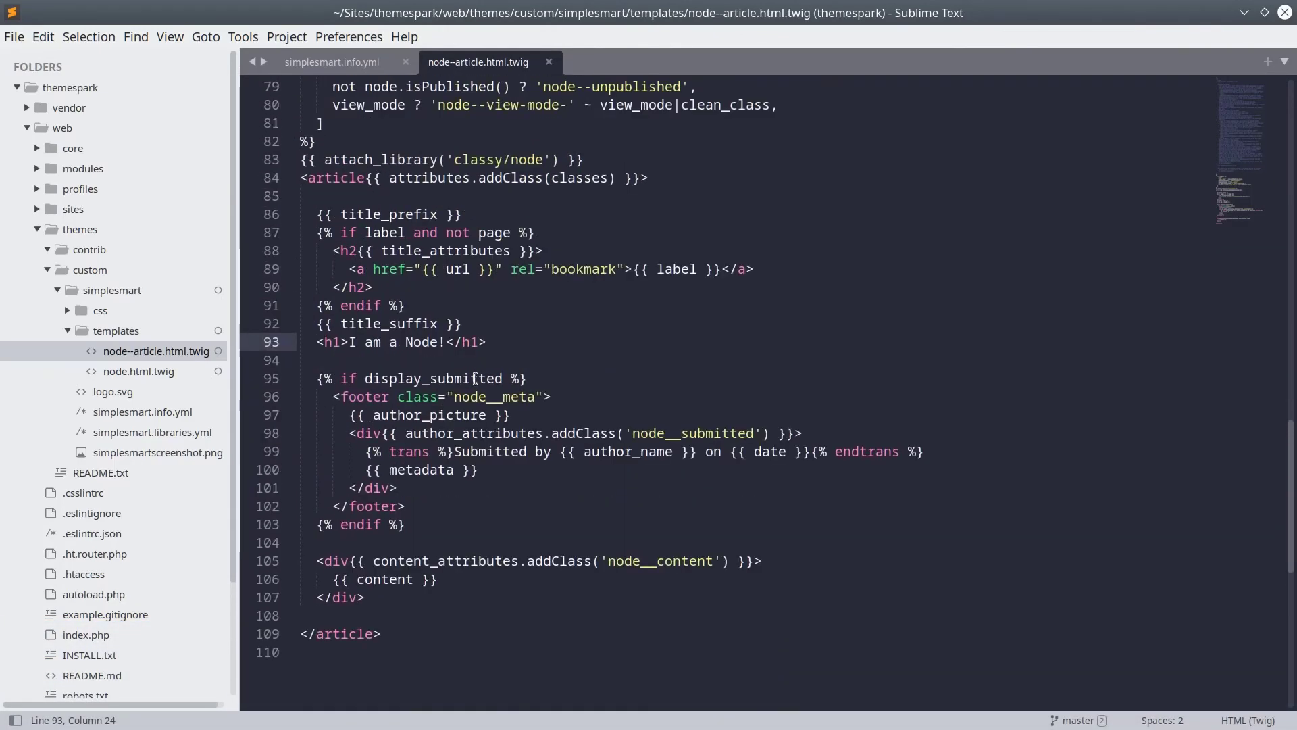
- Change the line 93 heading from 'I am a Node!' to 'I am a ARTICLE!'
triple_click(399, 342)
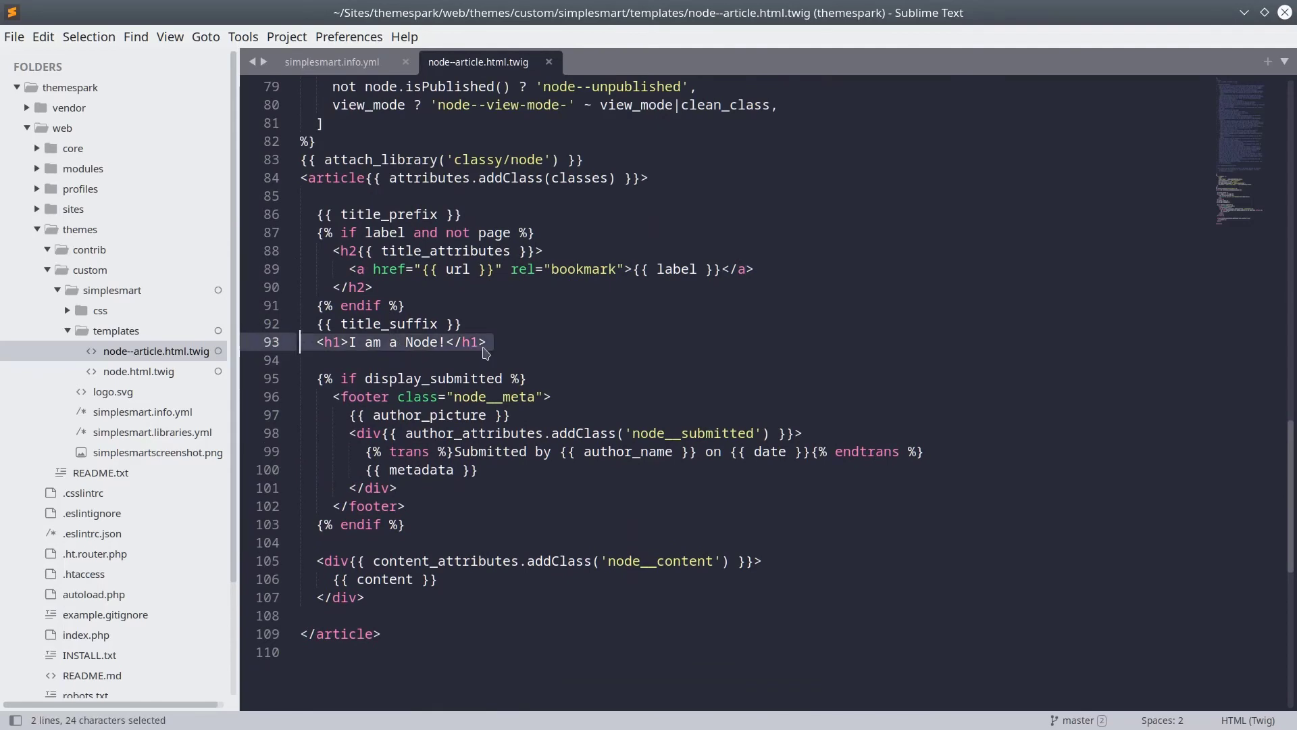
left_click(388, 342)
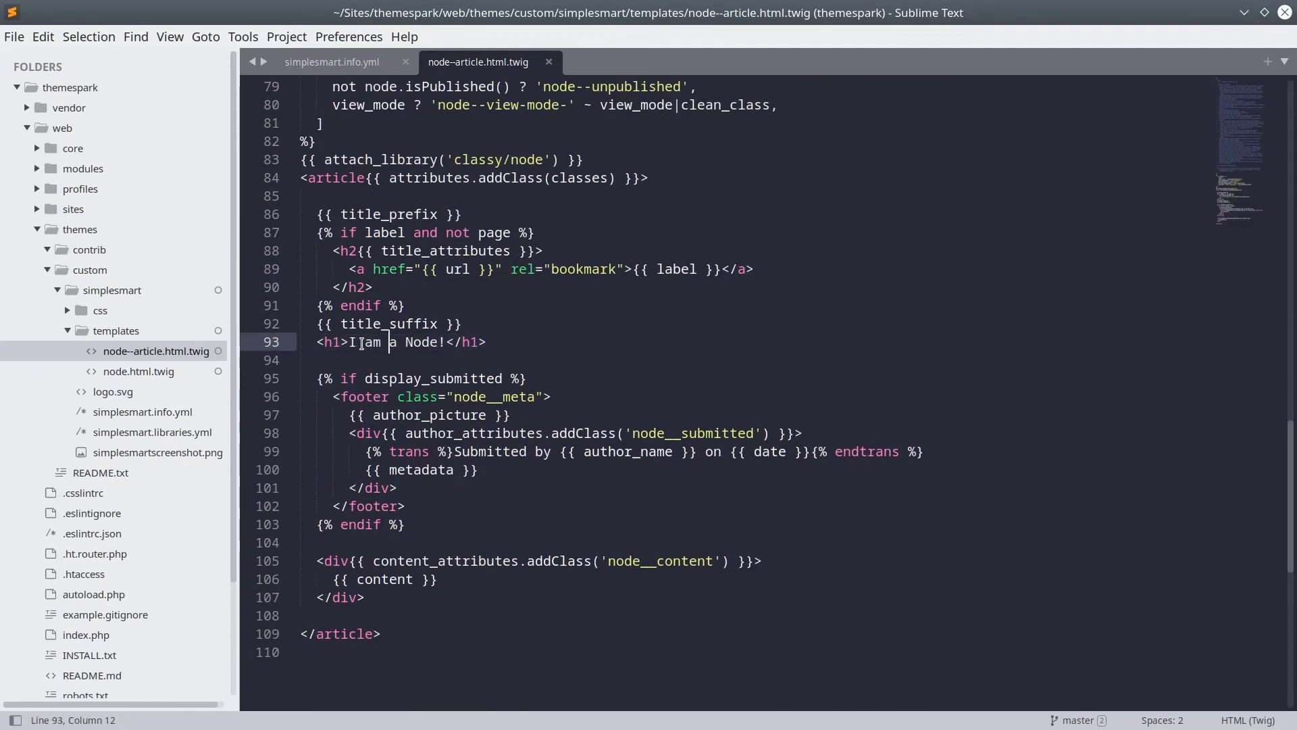
left_click_drag(348, 341, 443, 345)
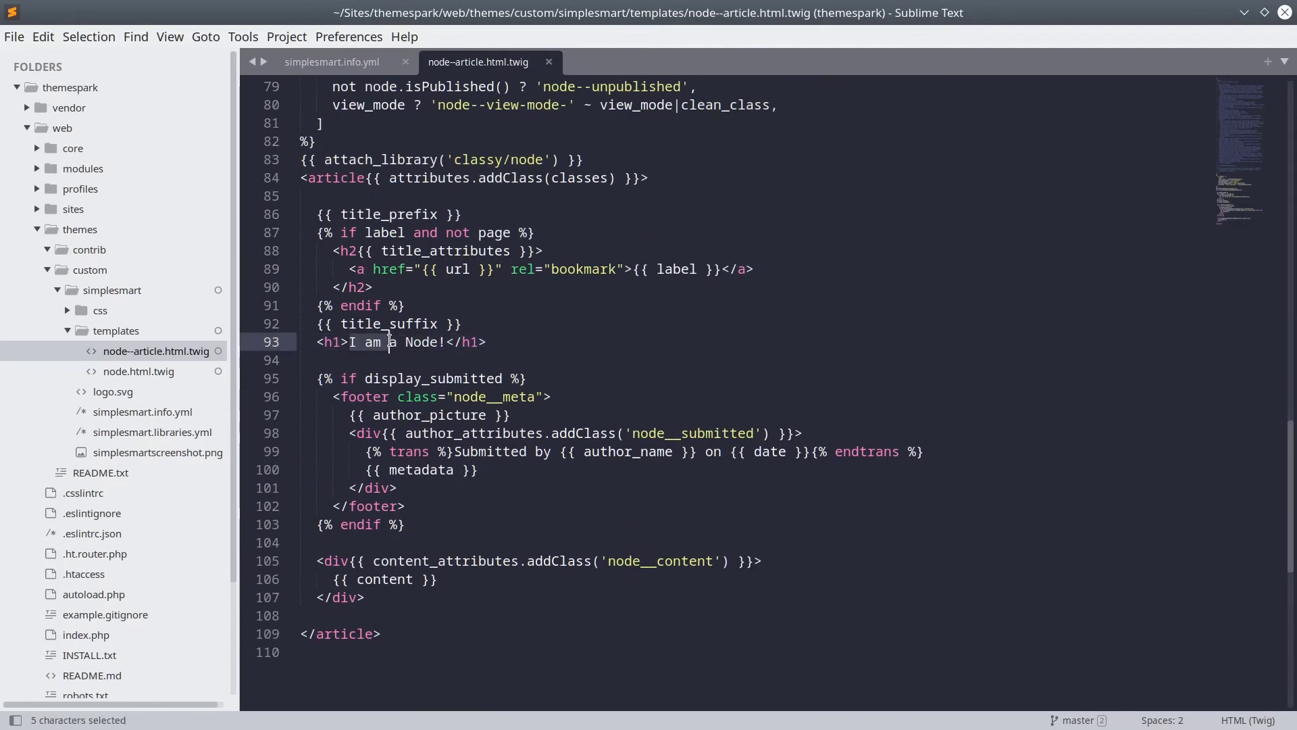
left_click(443, 344)
triple_click(436, 342)
left_click(558, 350)
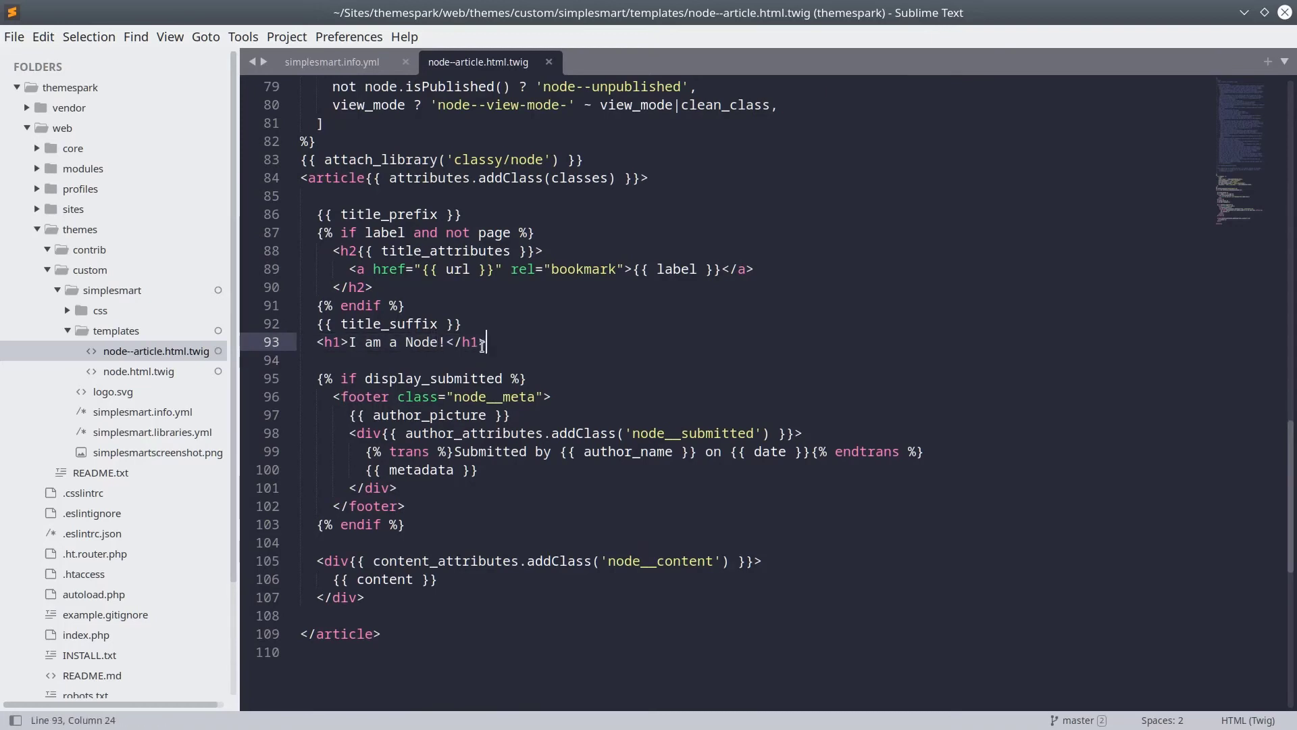
double_click(421, 342)
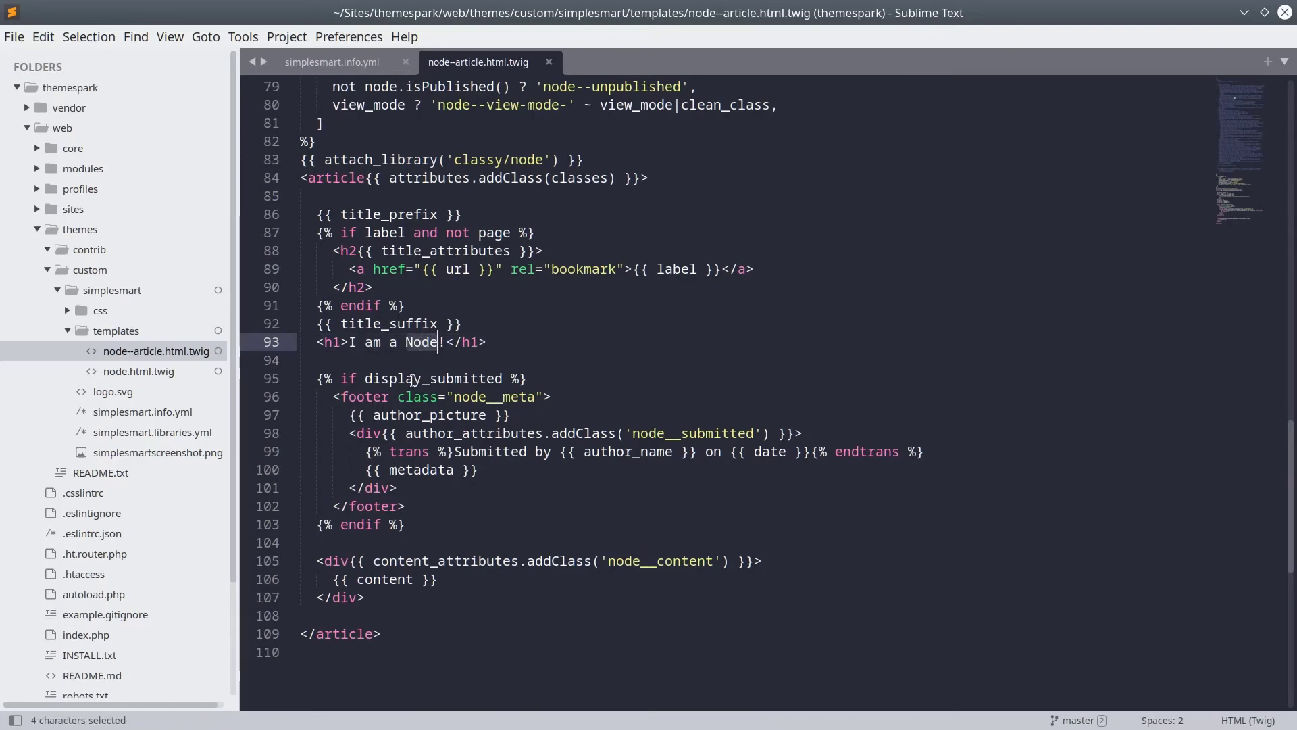
type("ARTIC")
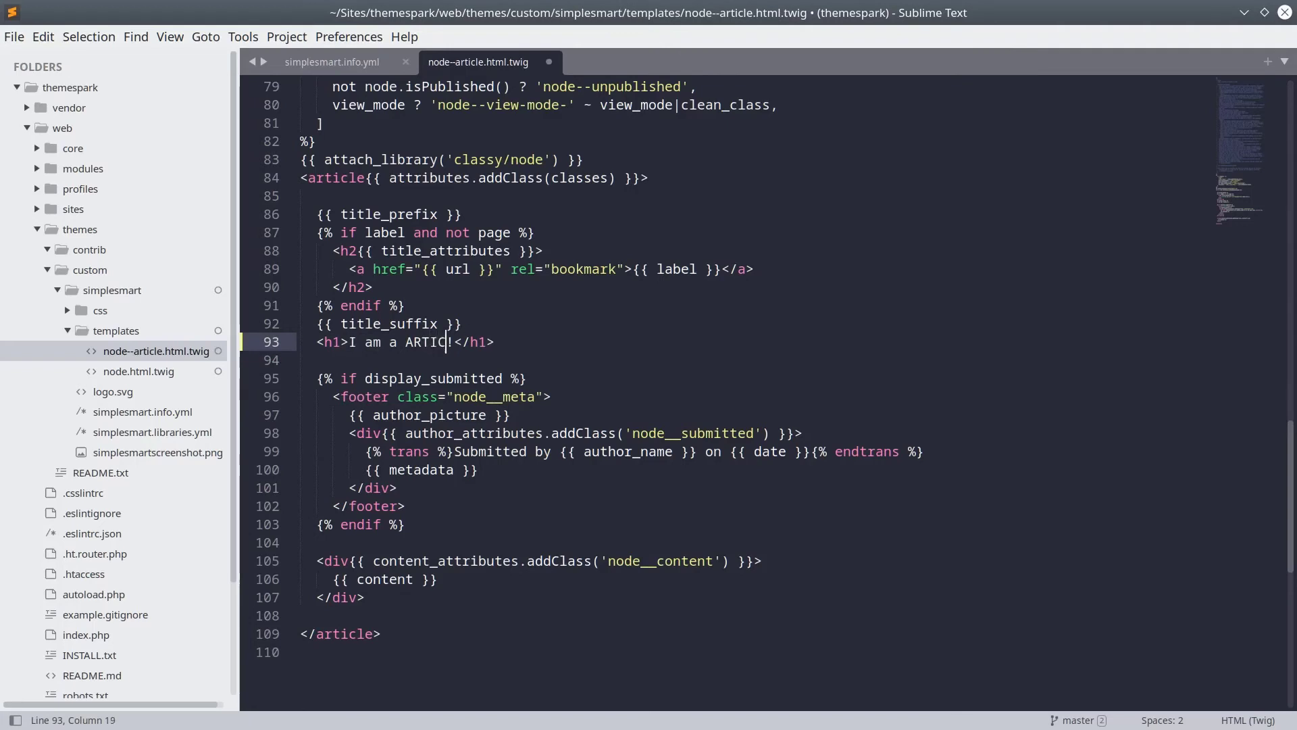
type("LE")
left_click_drag(463, 342, 304, 355)
left_click(517, 342)
left_click_drag(530, 350, 305, 356)
left_click(550, 346)
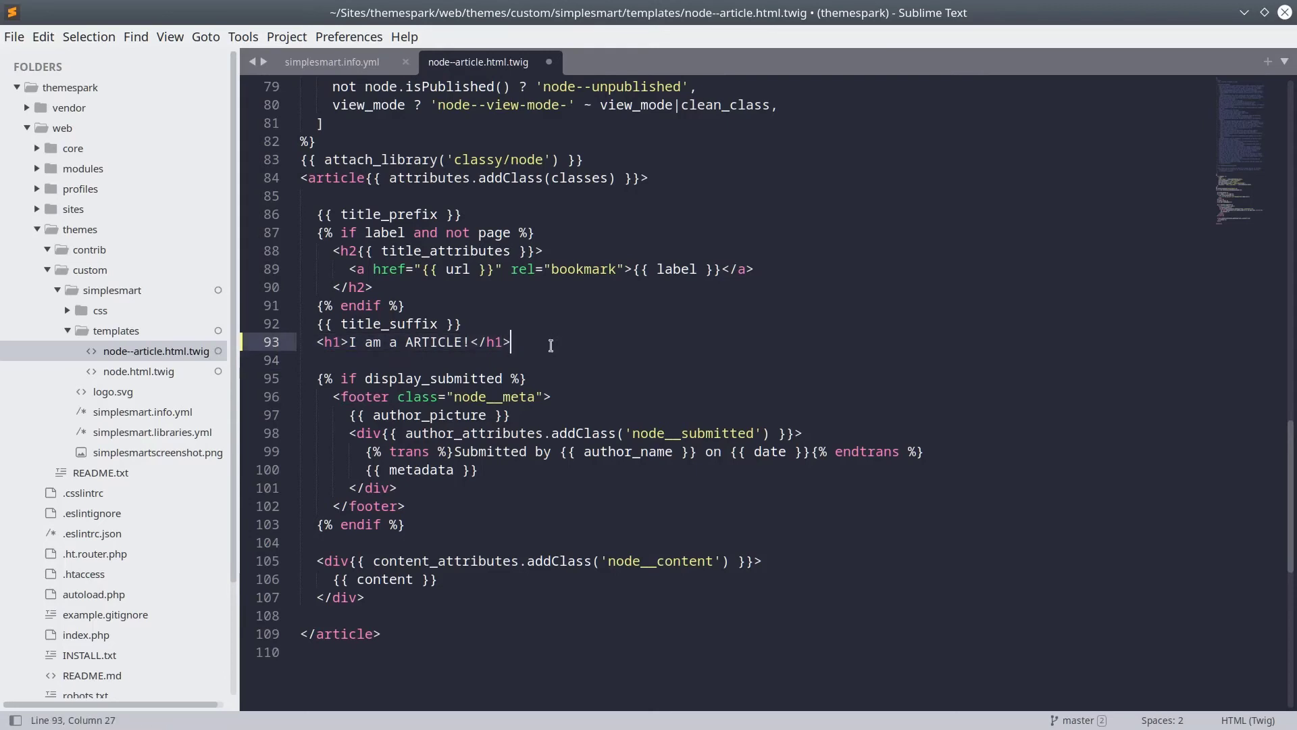
- Save node--article.html.twig and switch to the browser
left_click(14, 36)
left_click(48, 199)
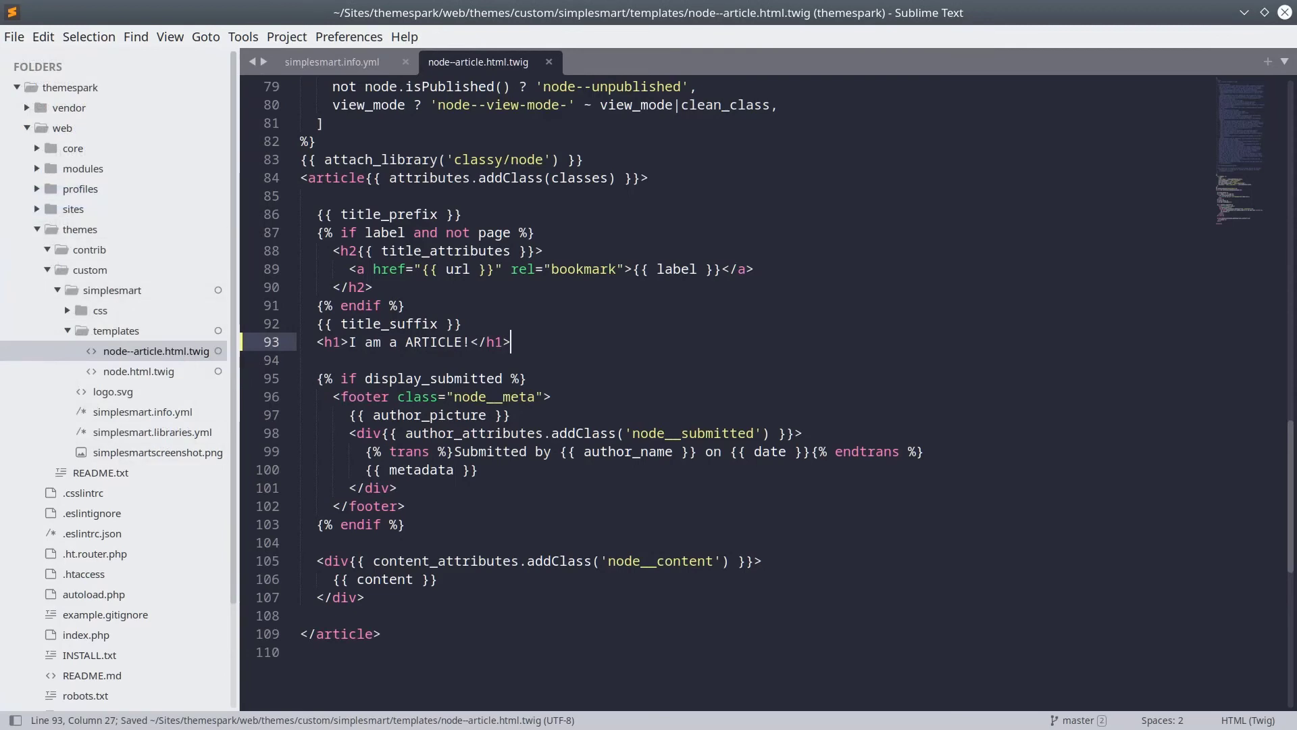
key("alt+Tab")
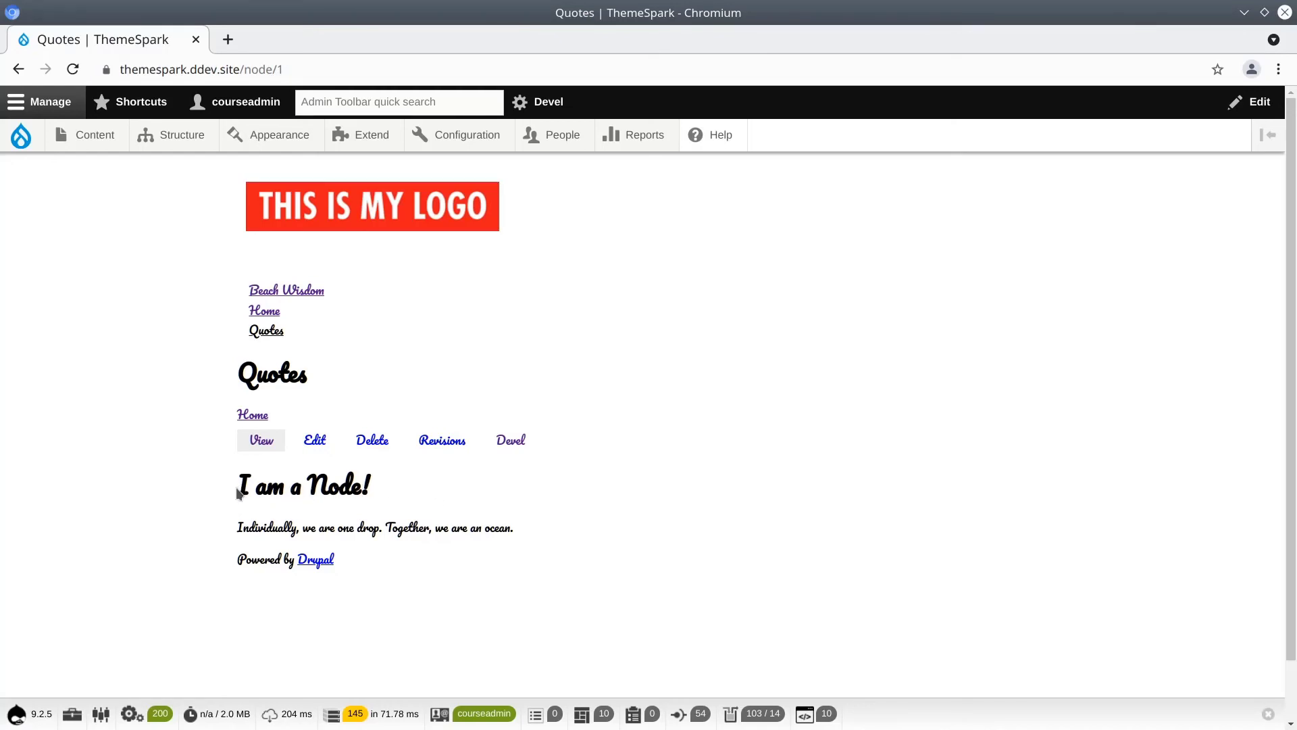
- Check that the Quotes heading still reads 'I am a Node!', then flush all caches
triple_click(335, 487)
left_click(390, 490)
triple_click(391, 490)
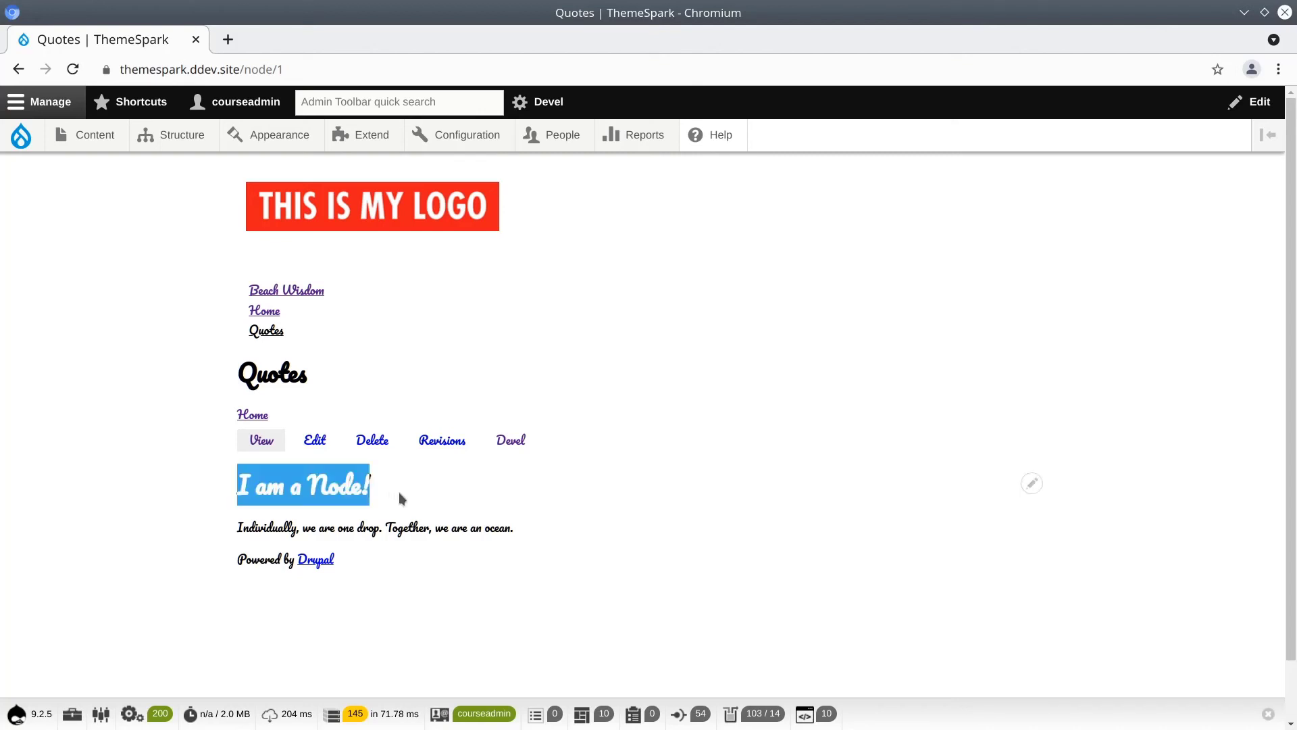
left_click(406, 492)
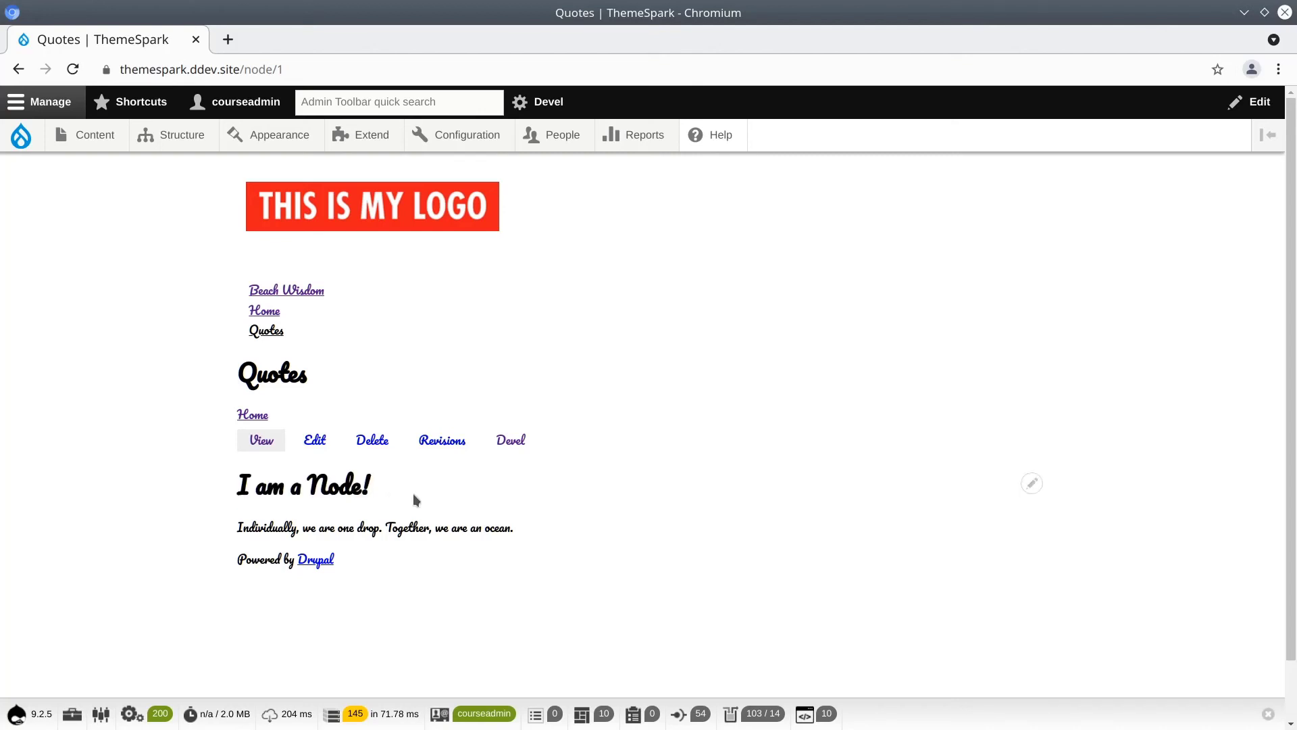
triple_click(412, 491)
left_click(412, 492)
left_click(21, 134)
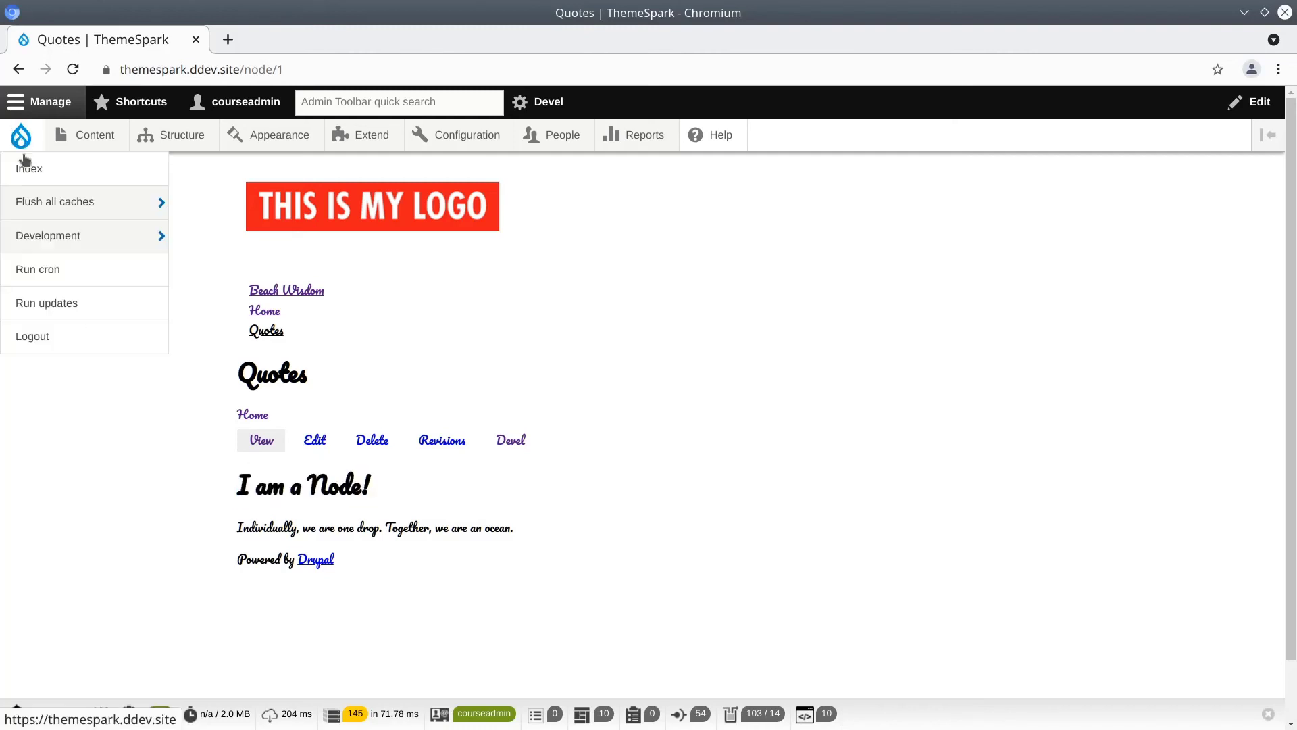
left_click(38, 207)
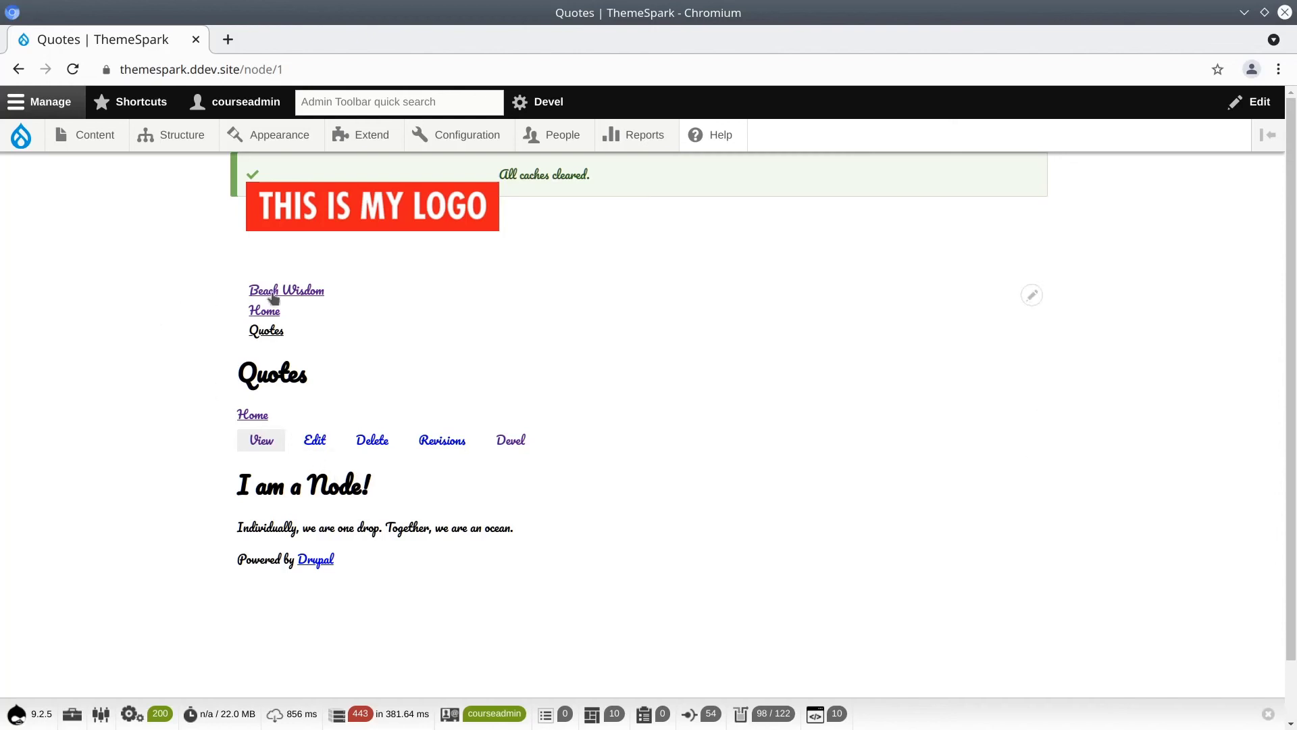
- Open Beach Wisdom, confirm its 'I am a ARTICLE!' heading, and return to Sublime Text
left_click(307, 293)
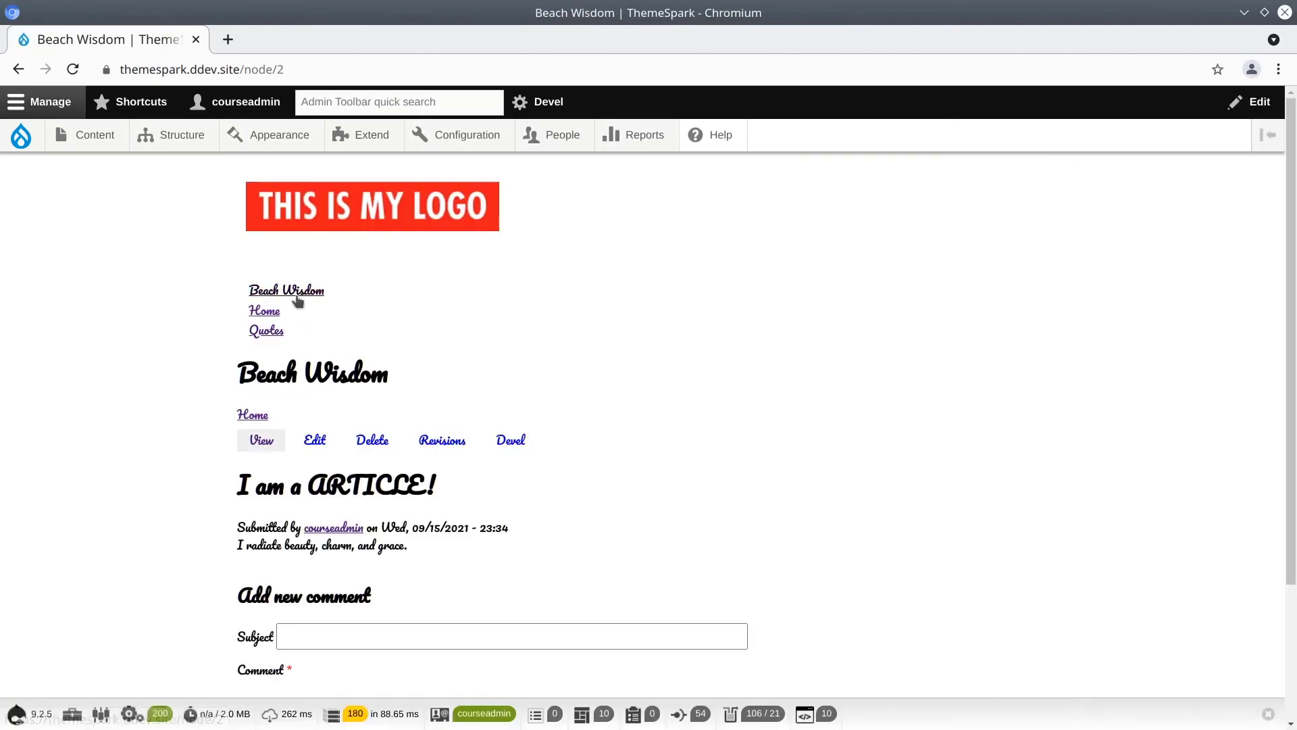
double_click(368, 486)
left_click(371, 486)
left_click(486, 493)
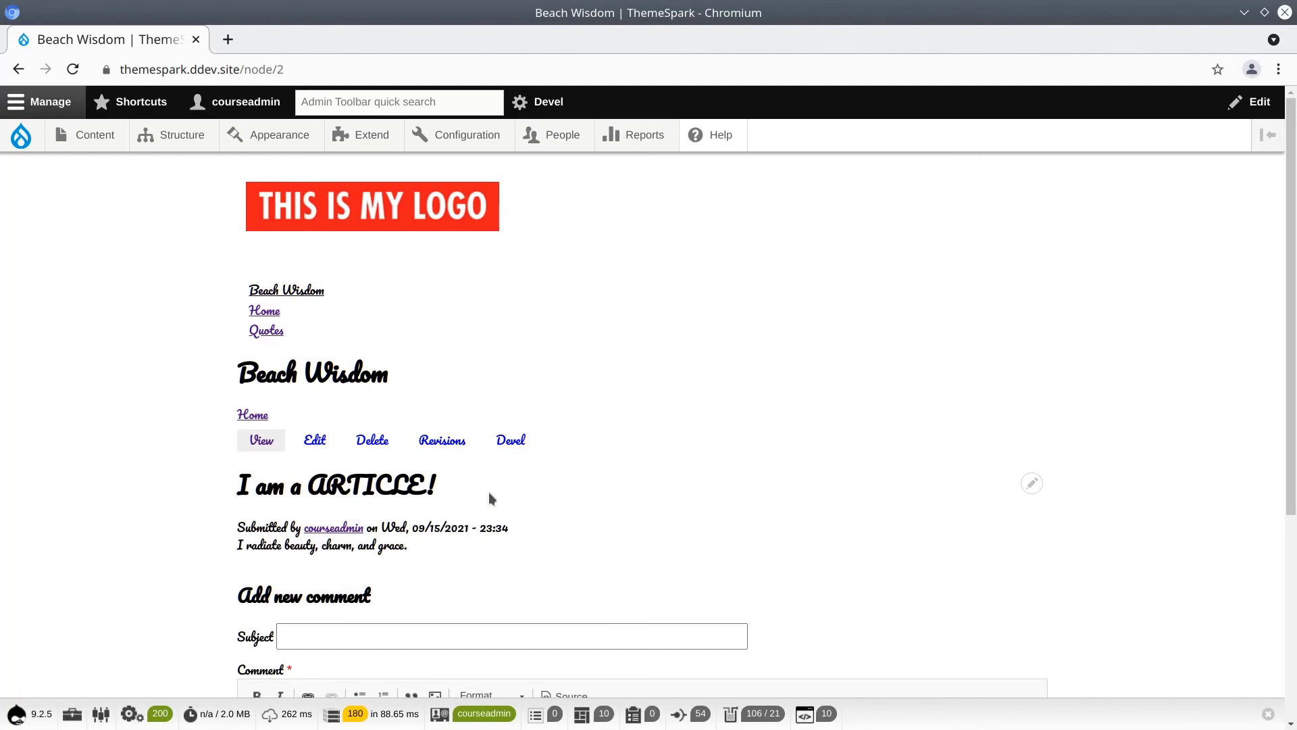
triple_click(472, 494)
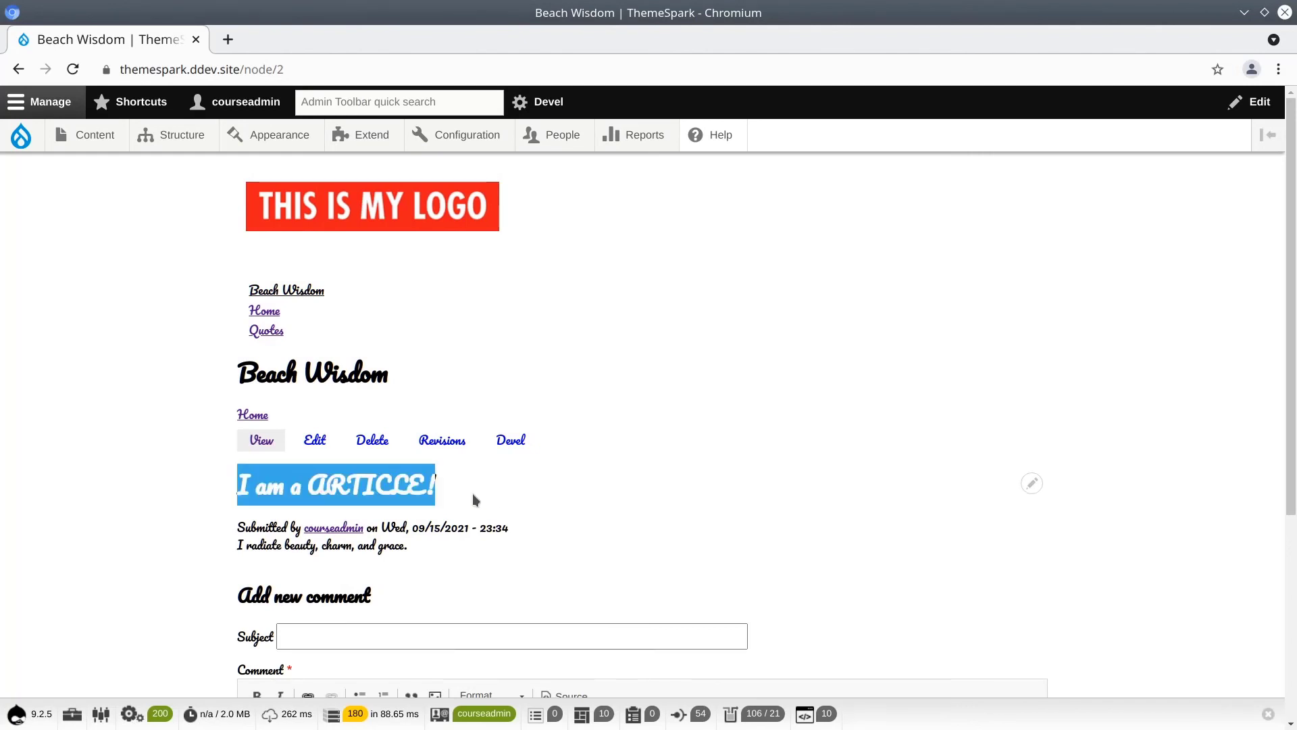
left_click(473, 494)
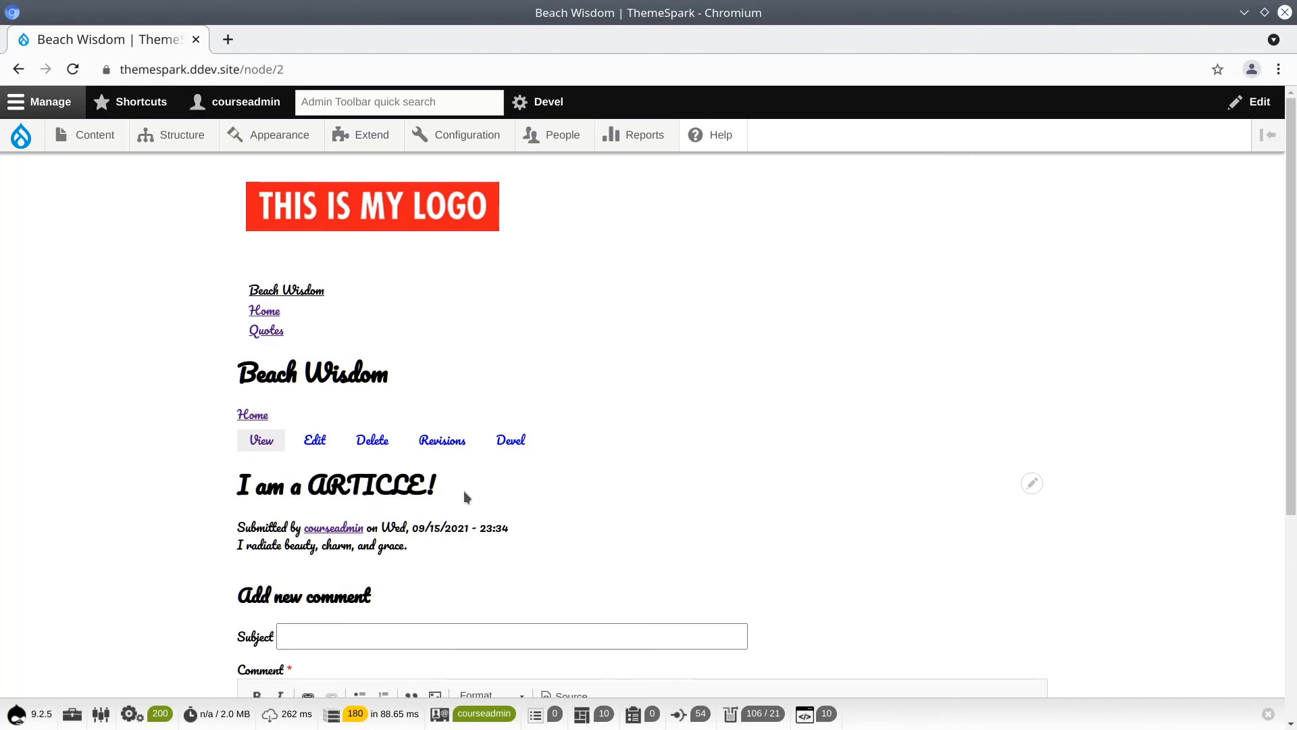
triple_click(464, 491)
left_click(463, 491)
key("alt+Tab")
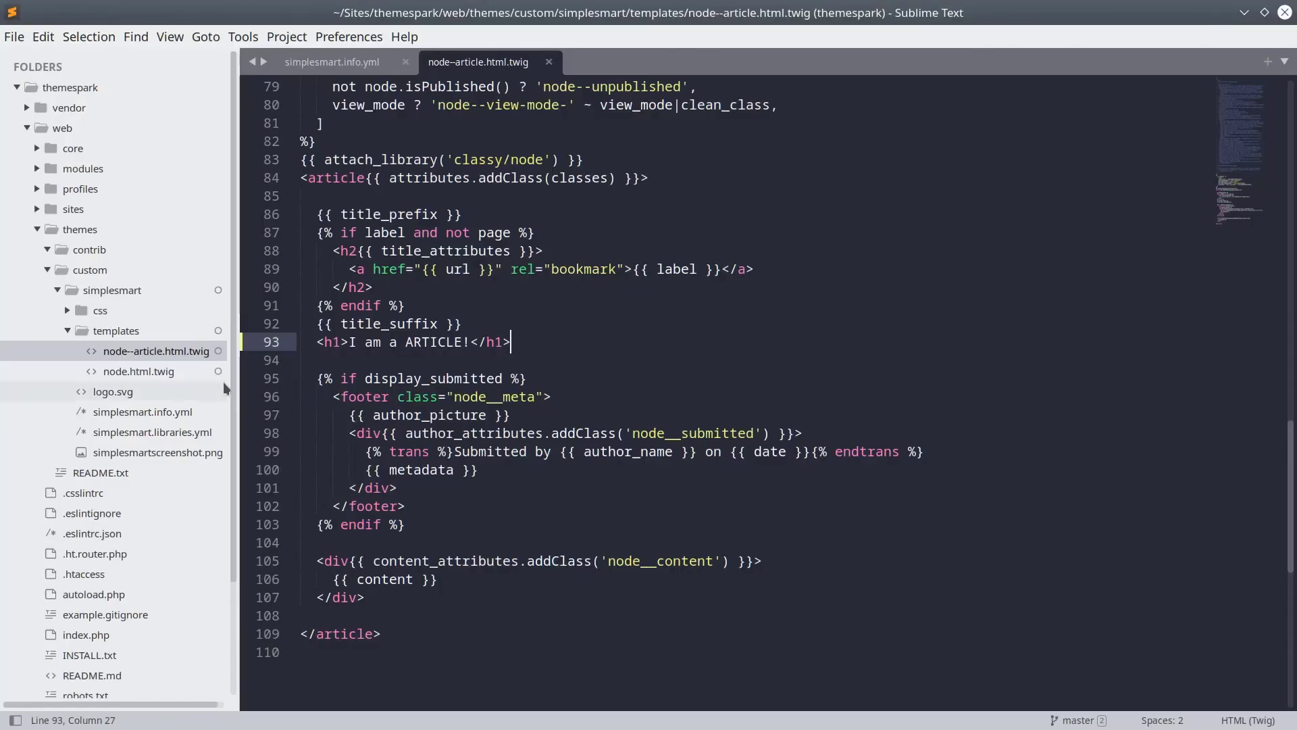
- Delete node.html.twig from the templates folder via the sidebar, then minimize Sublime Text
left_click(142, 369)
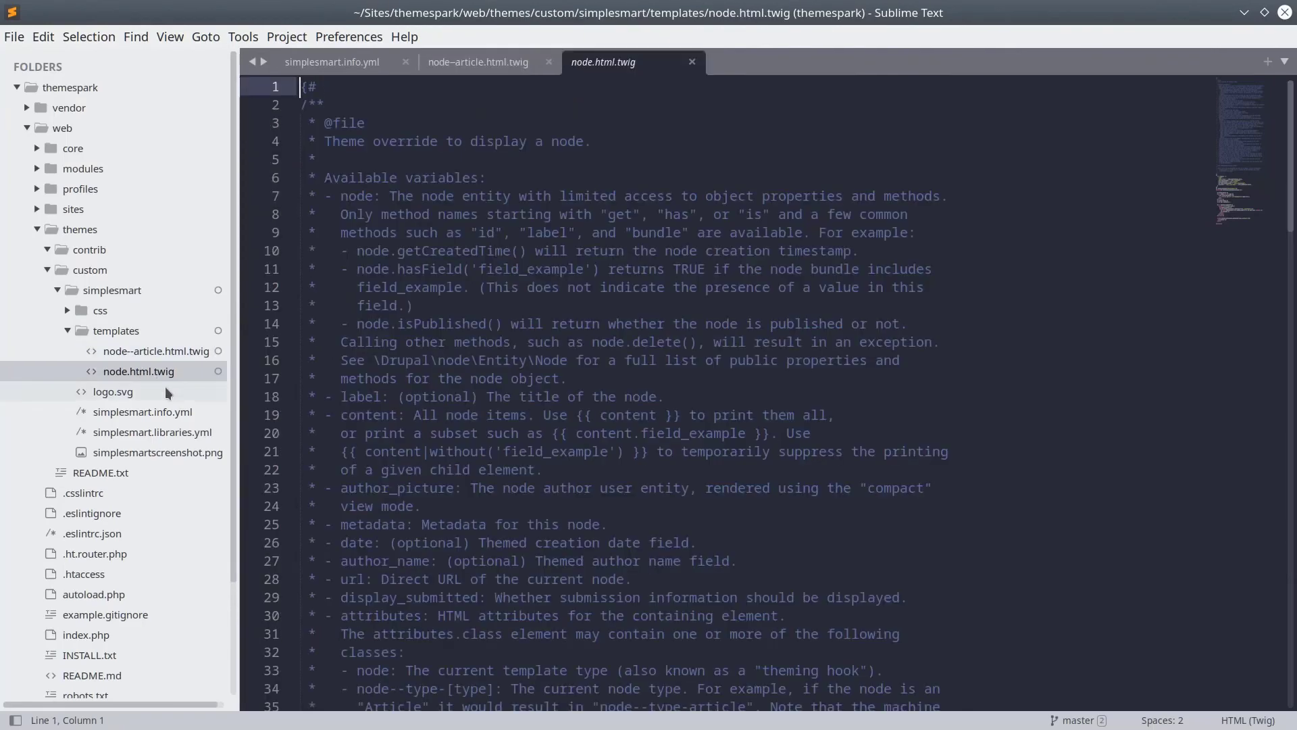
left_click(155, 352)
right_click(173, 376)
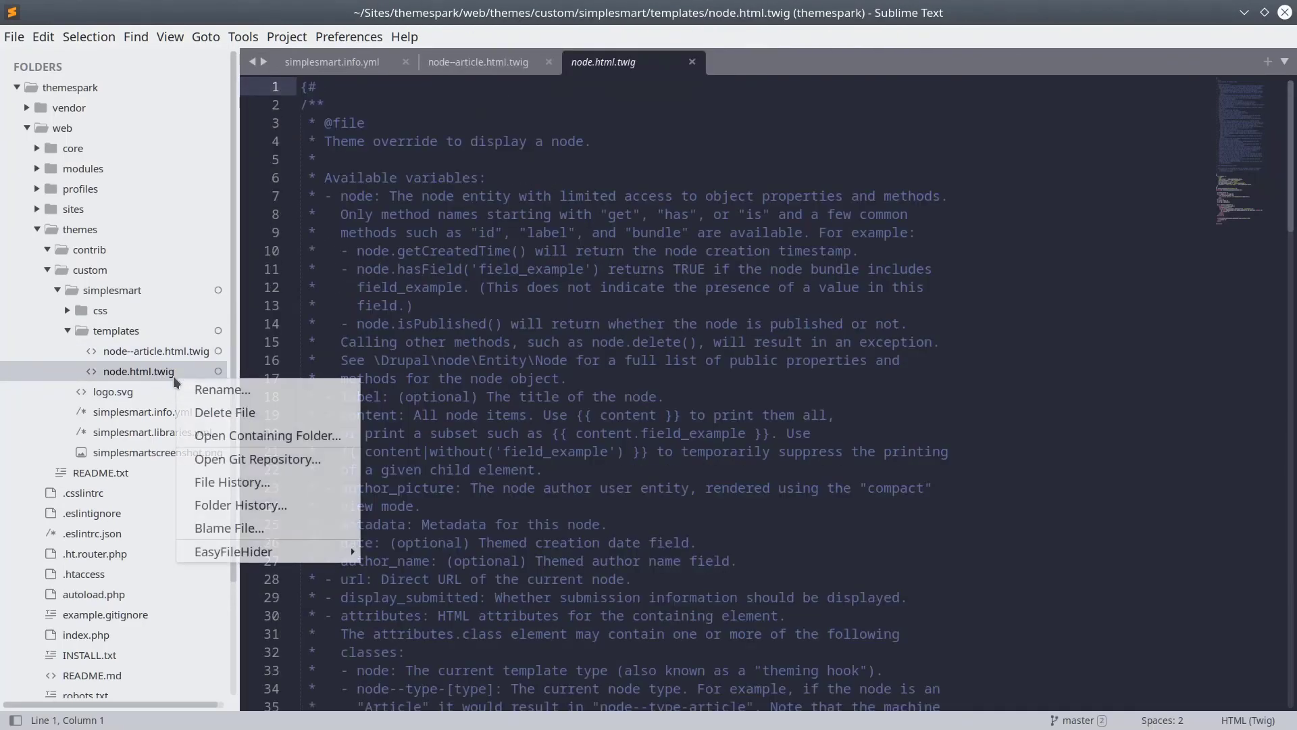
left_click(282, 415)
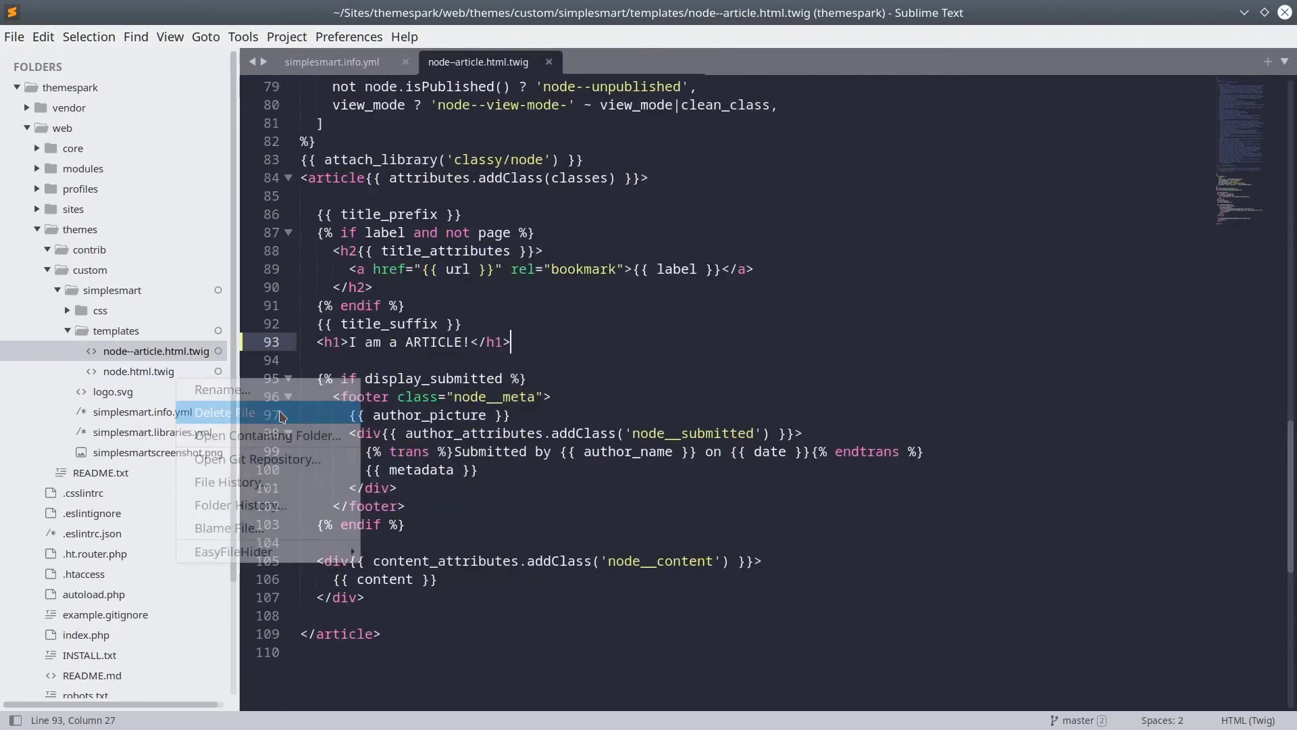
left_click(1245, 12)
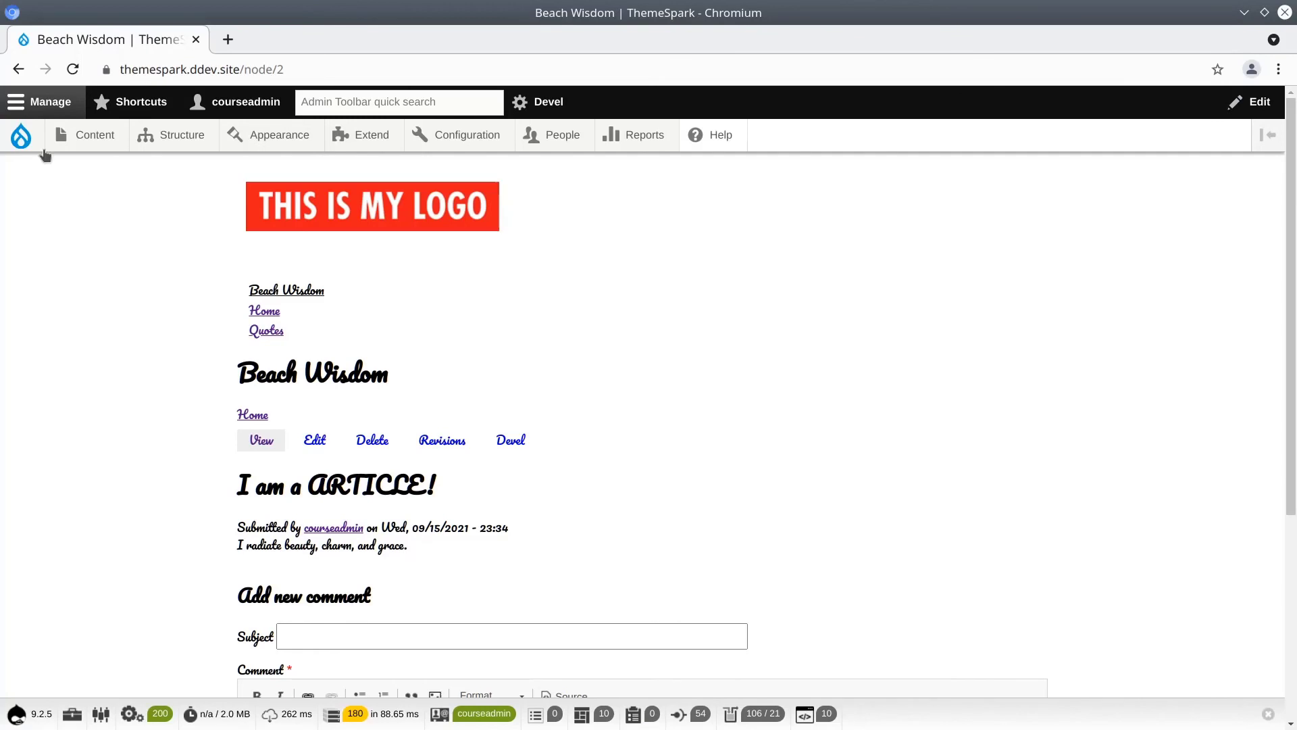
- Flush all caches and check the Beach Wisdom article's 'I am a ARTICLE!' heading
mouse_move(20, 134)
left_click(37, 203)
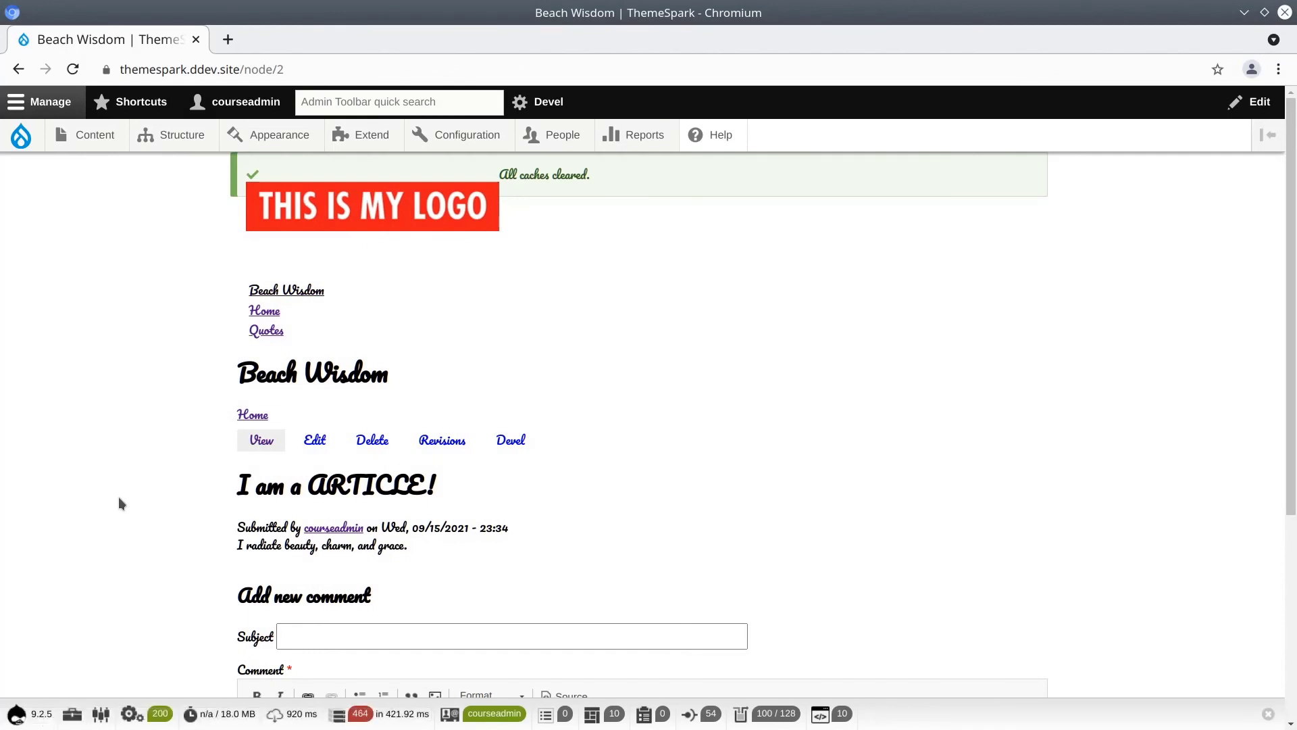
left_click_drag(436, 485, 237, 485)
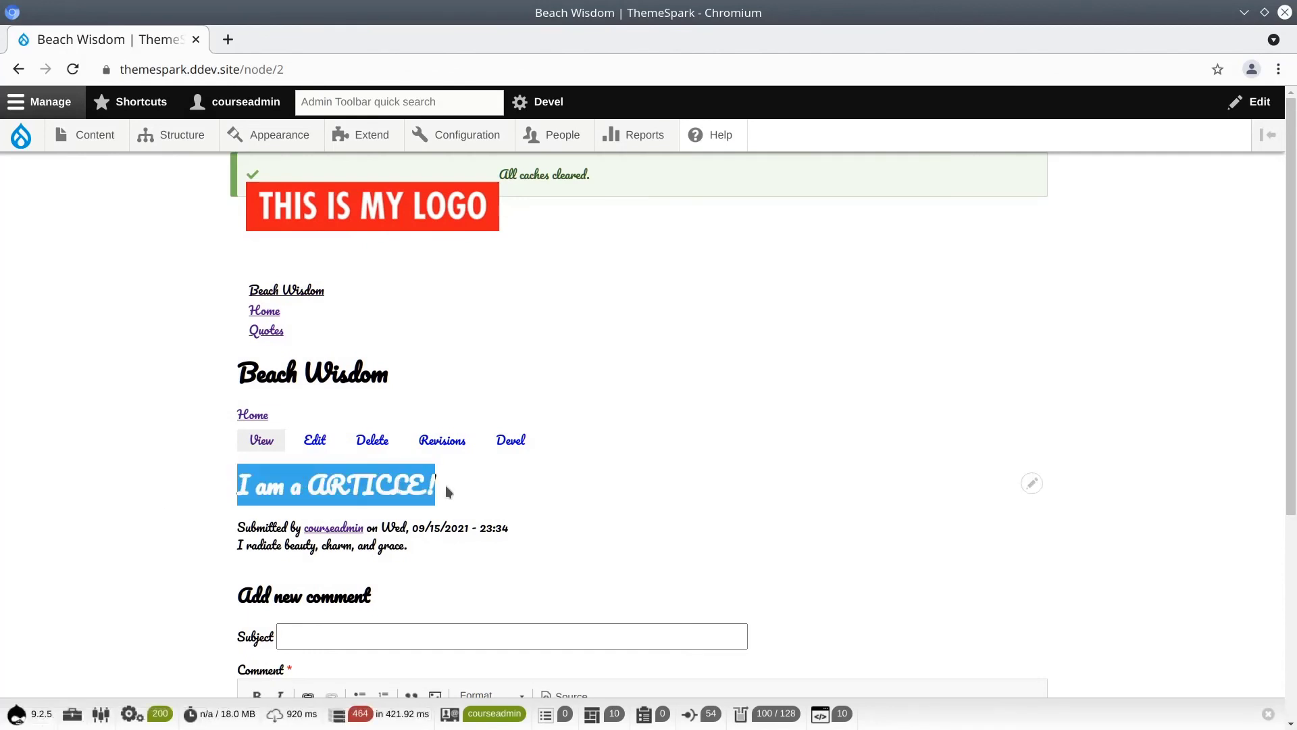
left_click(485, 484)
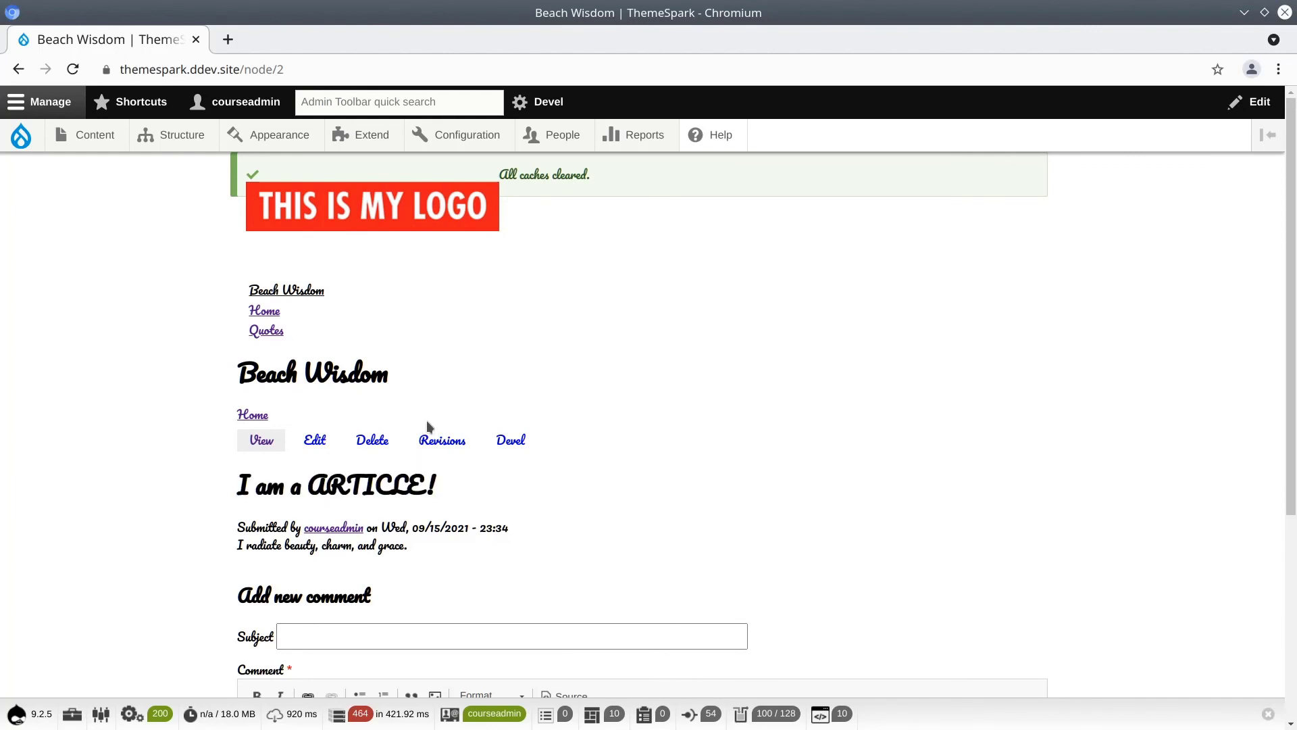
- Confirm the Quotes page has no custom heading, then refresh Sublime's templates folder
left_click(266, 331)
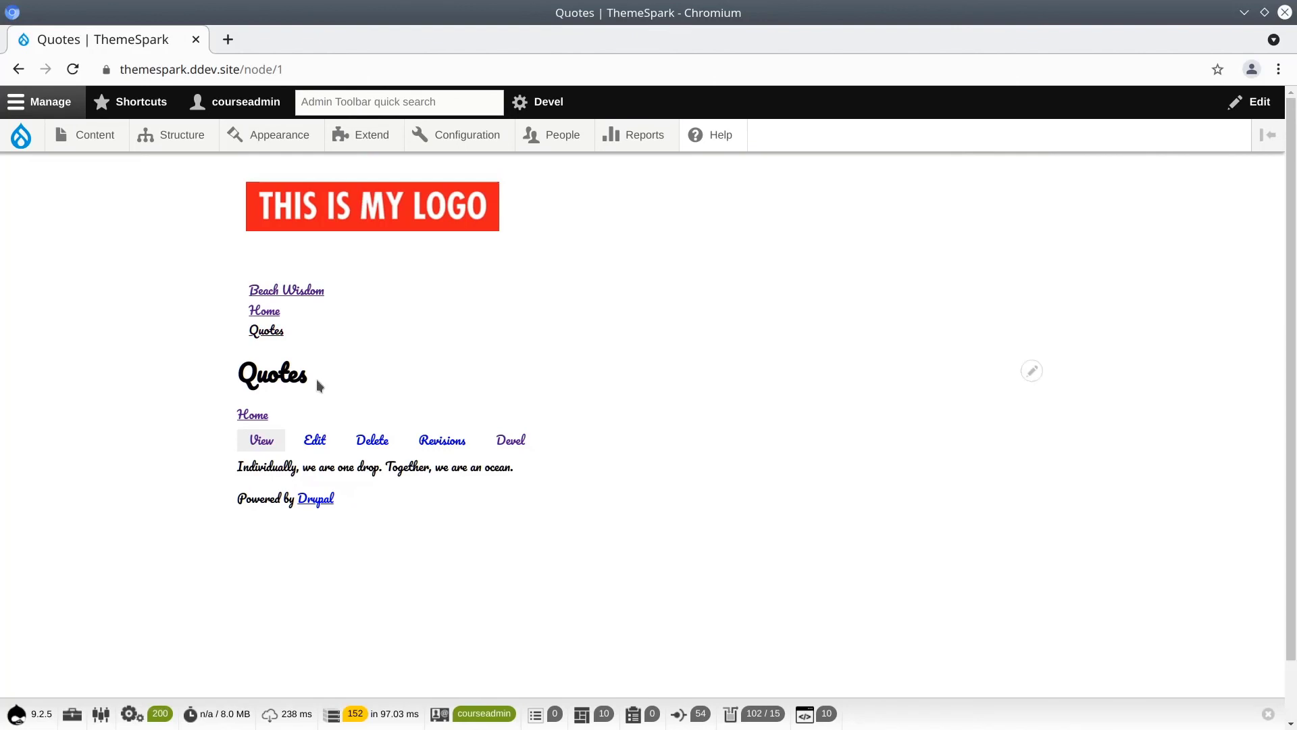
double_click(312, 379)
triple_click(412, 476)
left_click(446, 476)
double_click(272, 375)
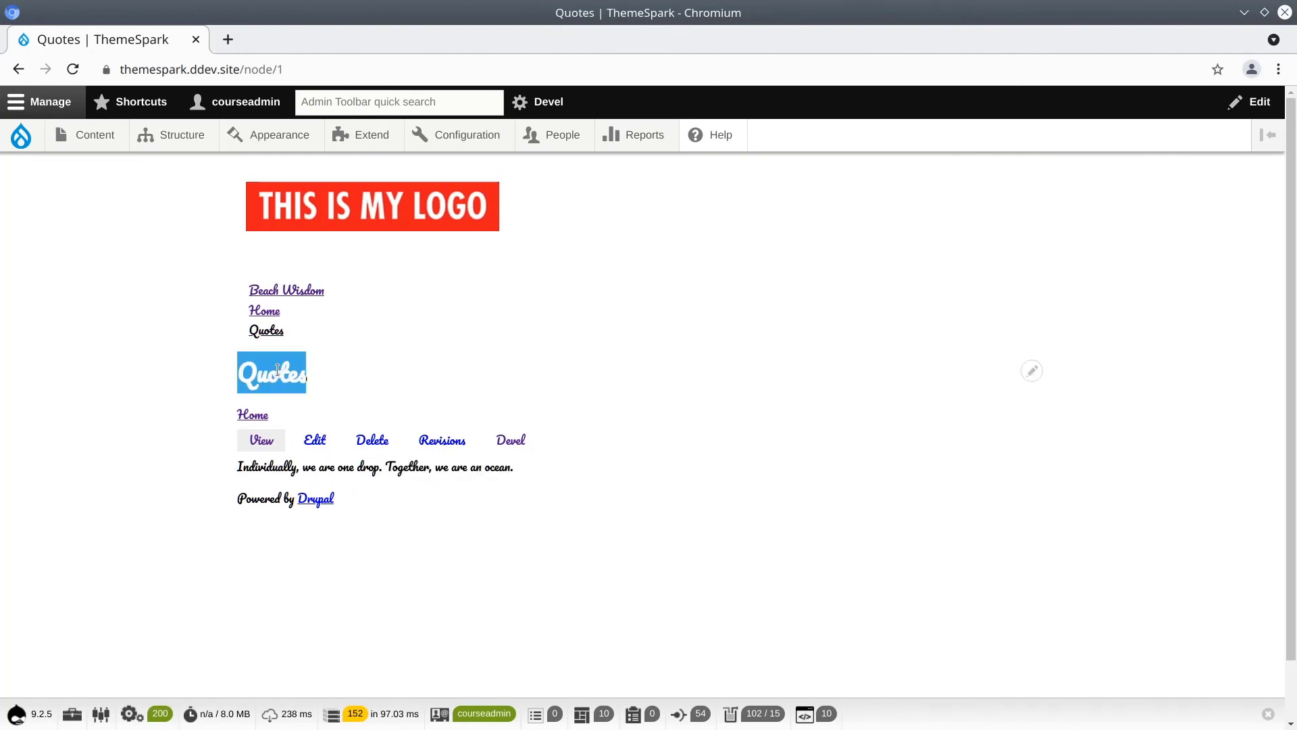
left_click(172, 388)
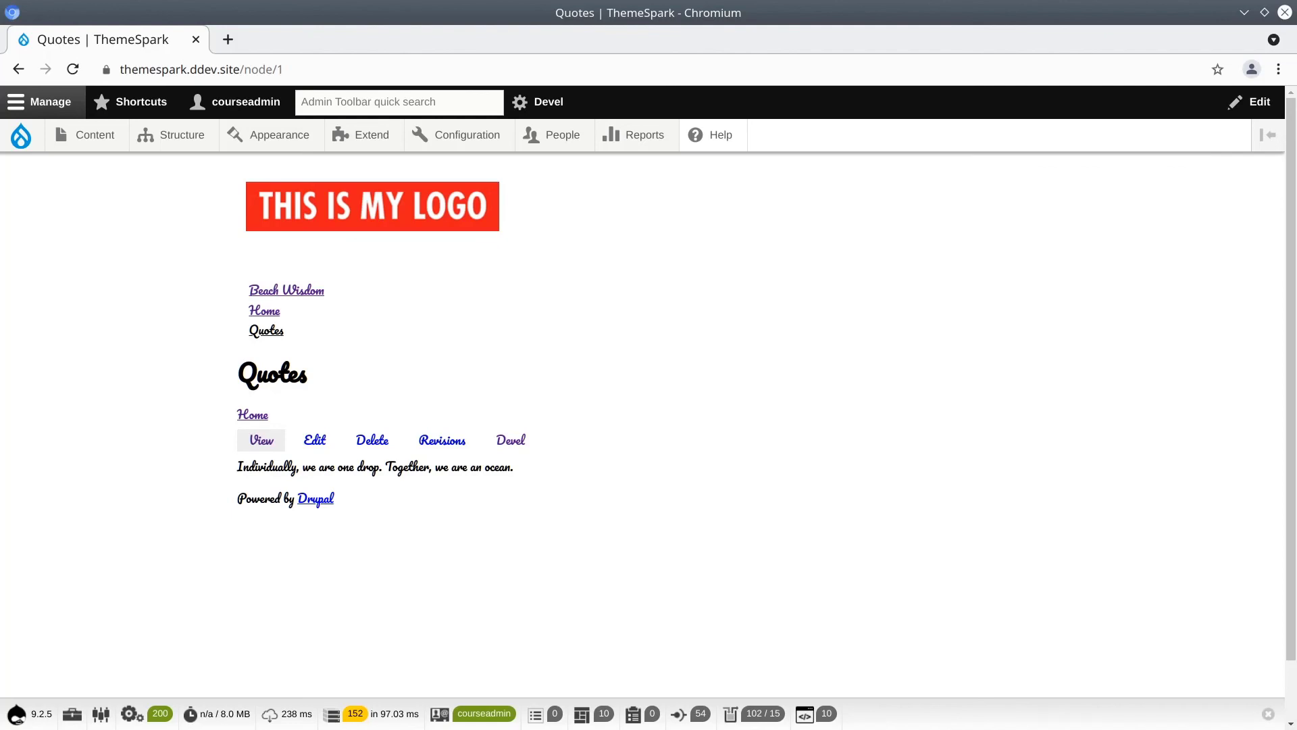
key("alt+Tab")
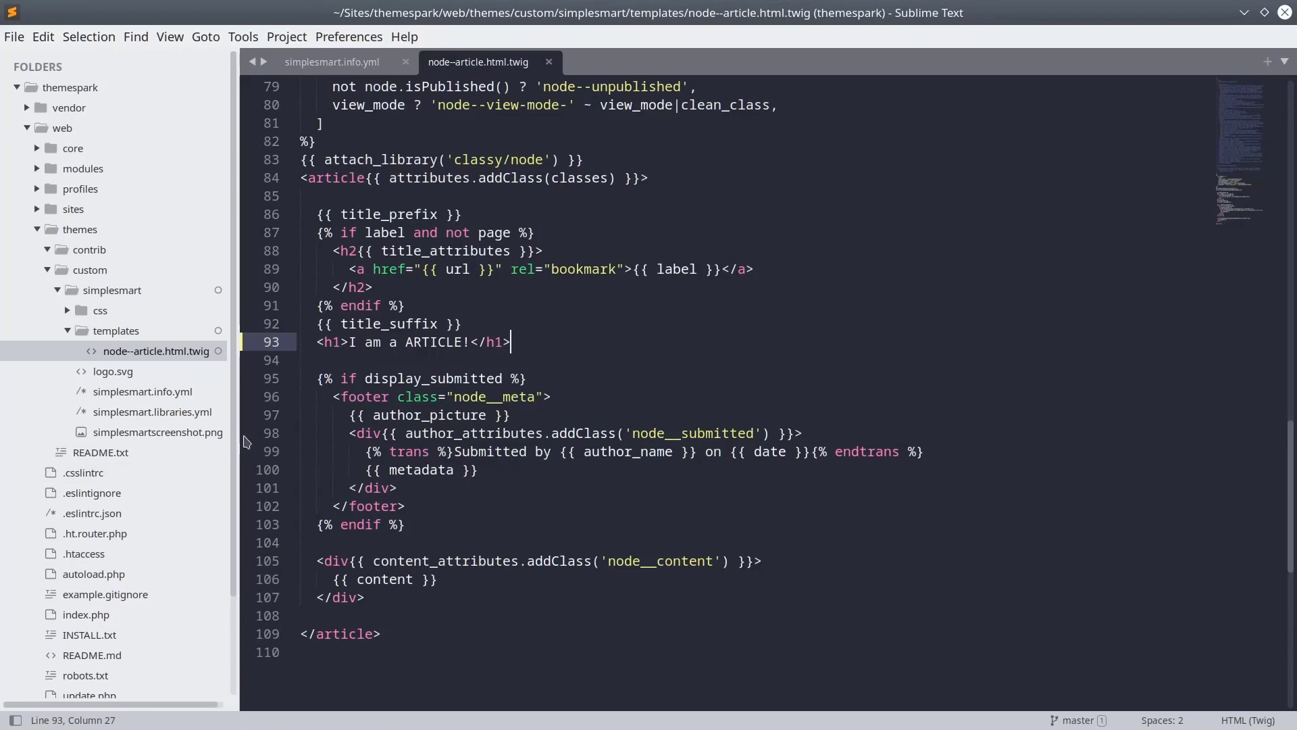
left_click(114, 330)
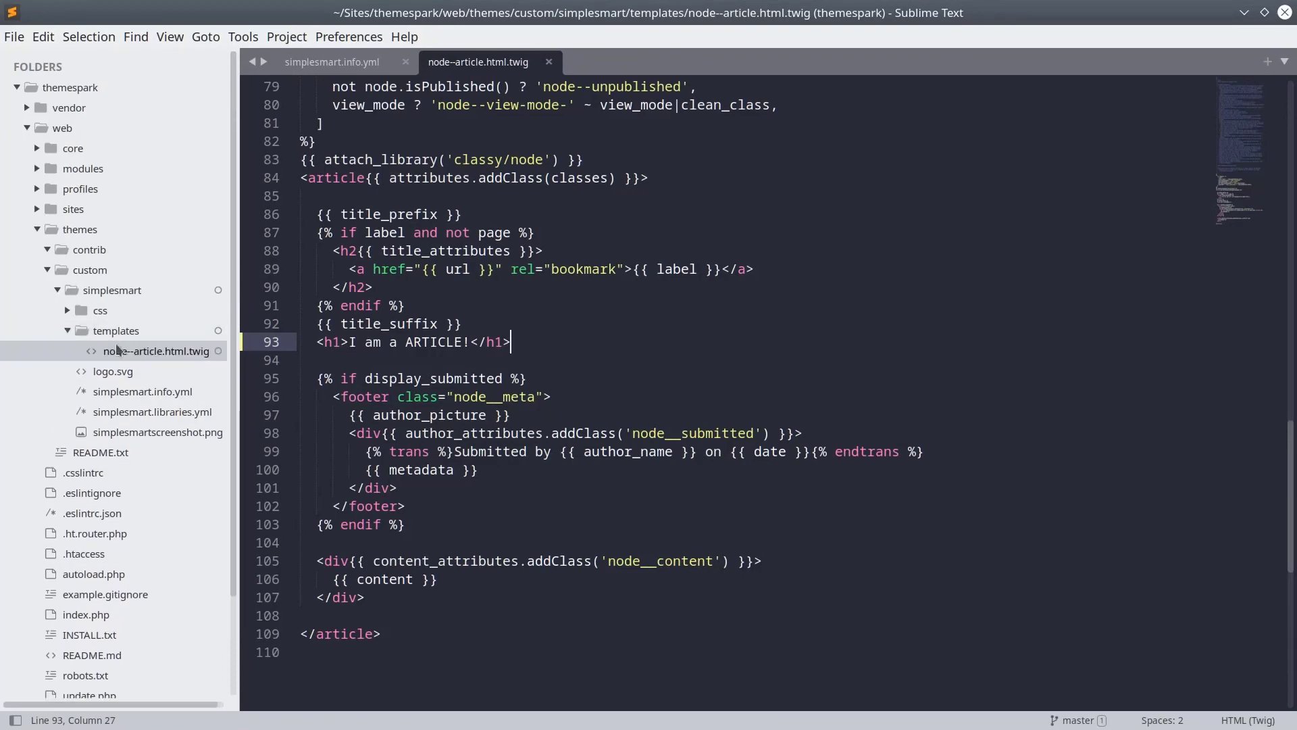